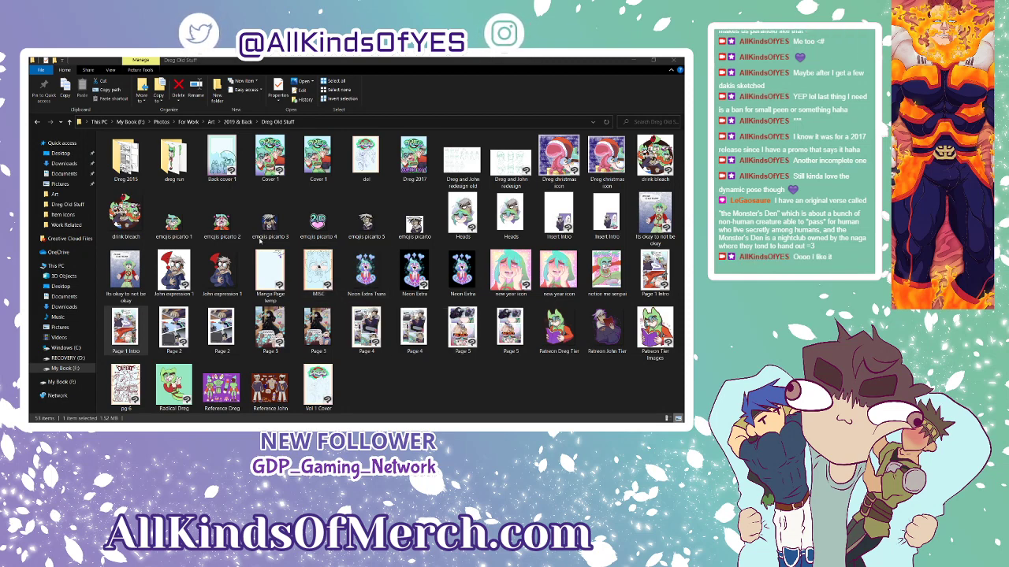
Step: Look through the comic pages in the Dreg 2015 folder, from "1 enemy buttsmex" to "7 october"
{"action": "double_click", "coordinate": [132, 167]}
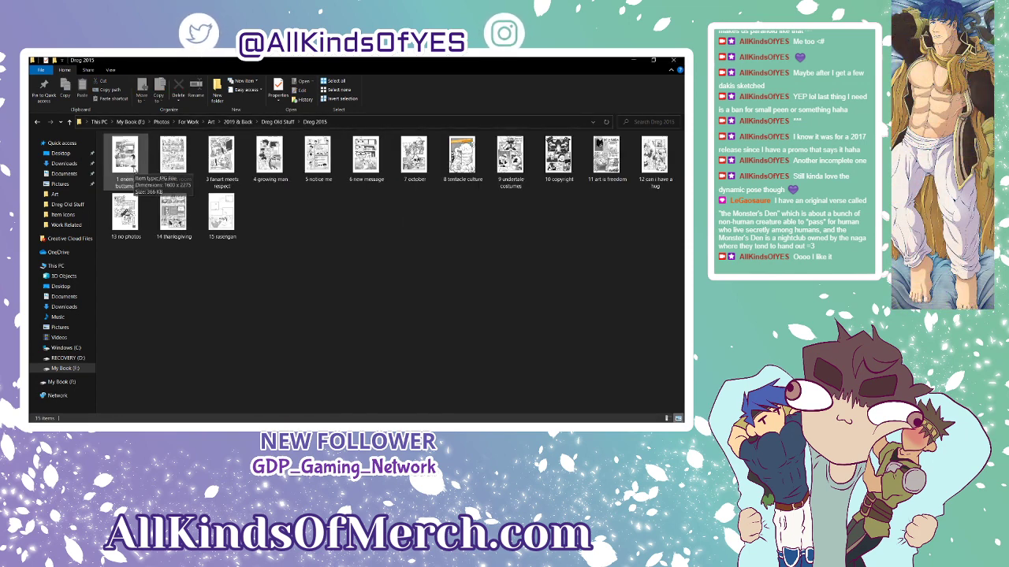
{"action": "double_click", "coordinate": [134, 167]}
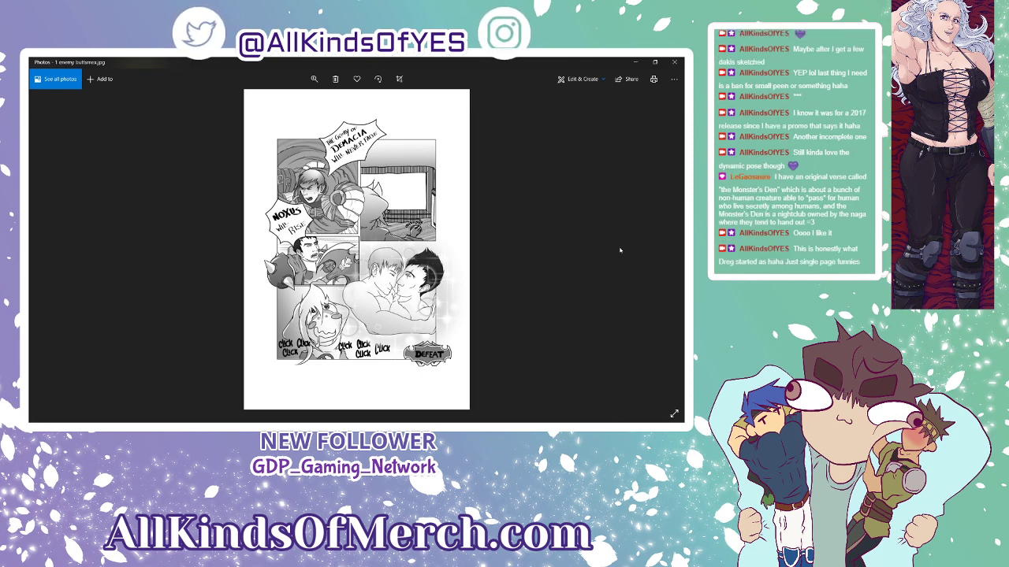
{"action": "key", "text": "Right"}
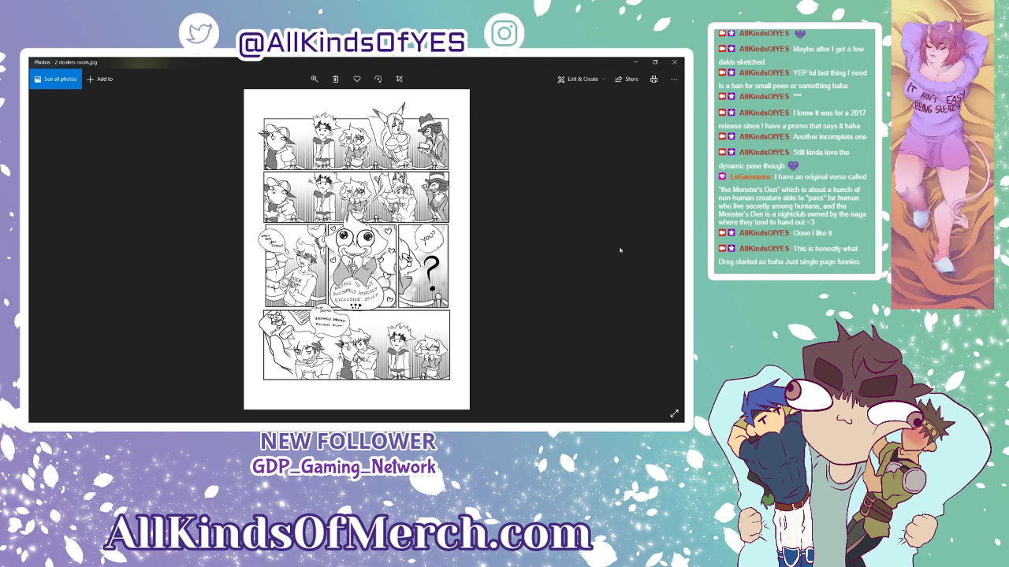
{"action": "key", "text": "Right"}
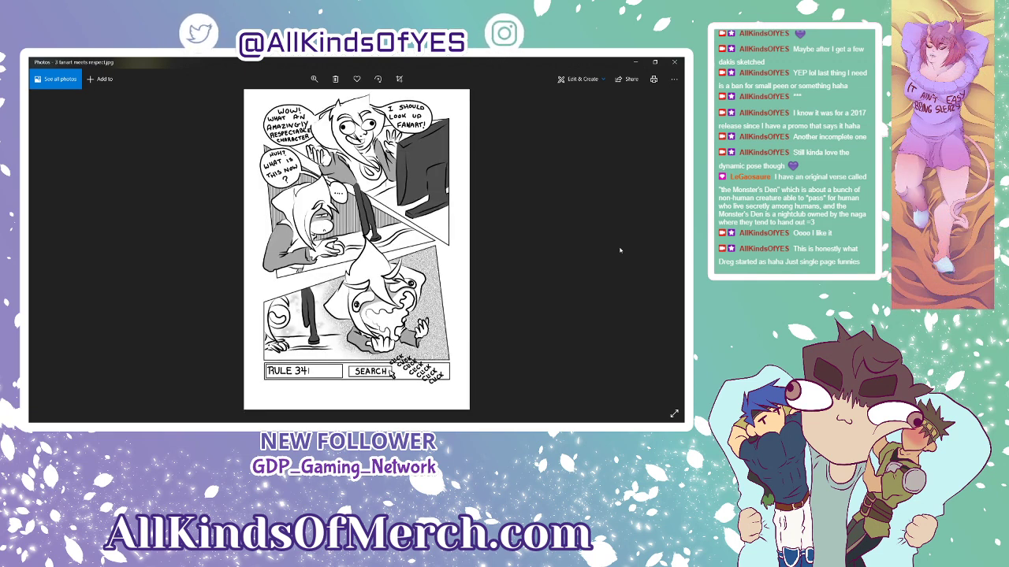
{"action": "key", "text": "Right"}
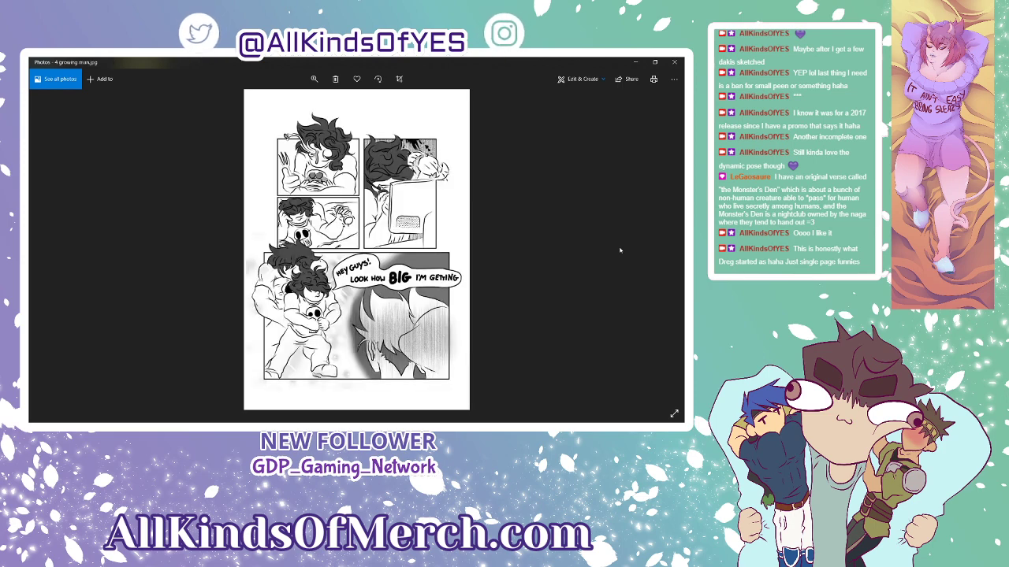
{"action": "key", "text": "Right"}
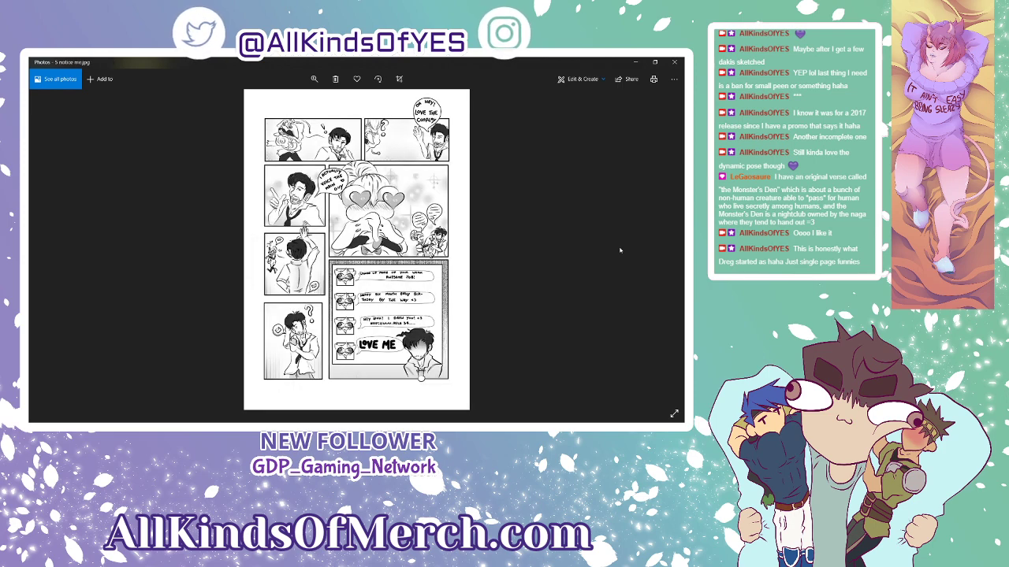
{"action": "key", "text": "Right"}
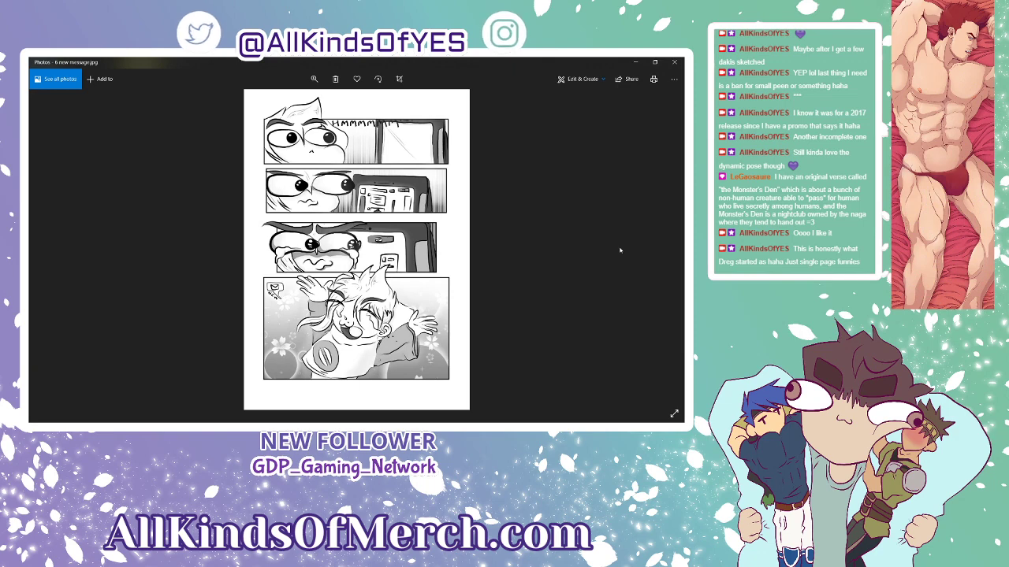
{"action": "key", "text": "Right"}
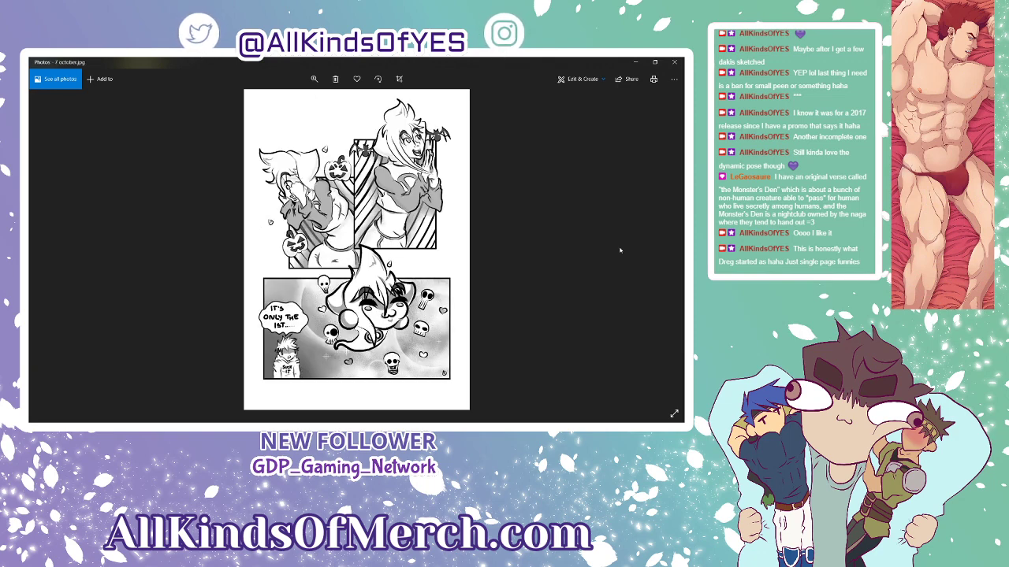
{"action": "left_click", "coordinate": [674, 61]}
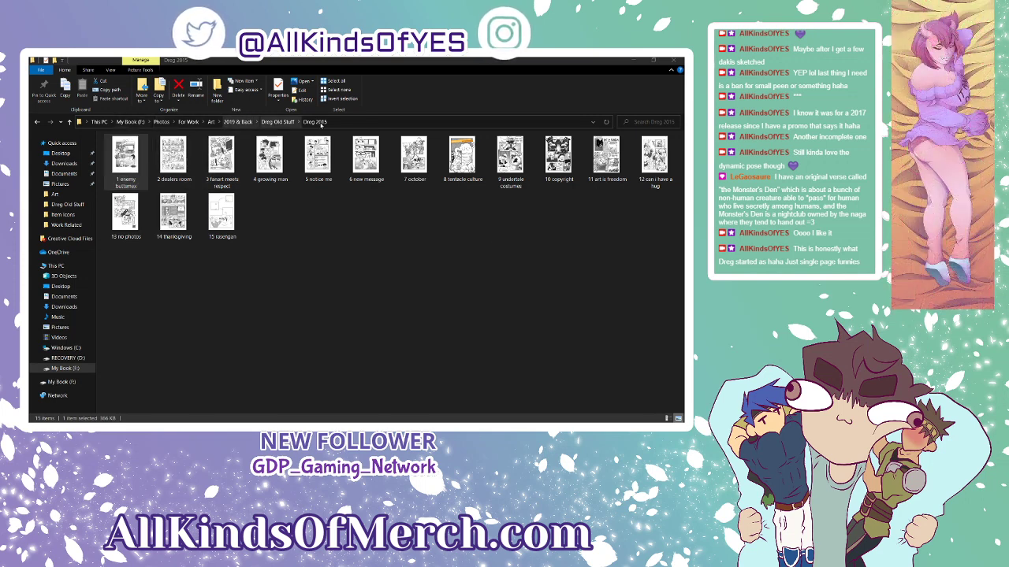
Step: Switch to the painting program and make the Mapping pen active on Layer 1
{"action": "mouse_move", "coordinate": [332, 422]}
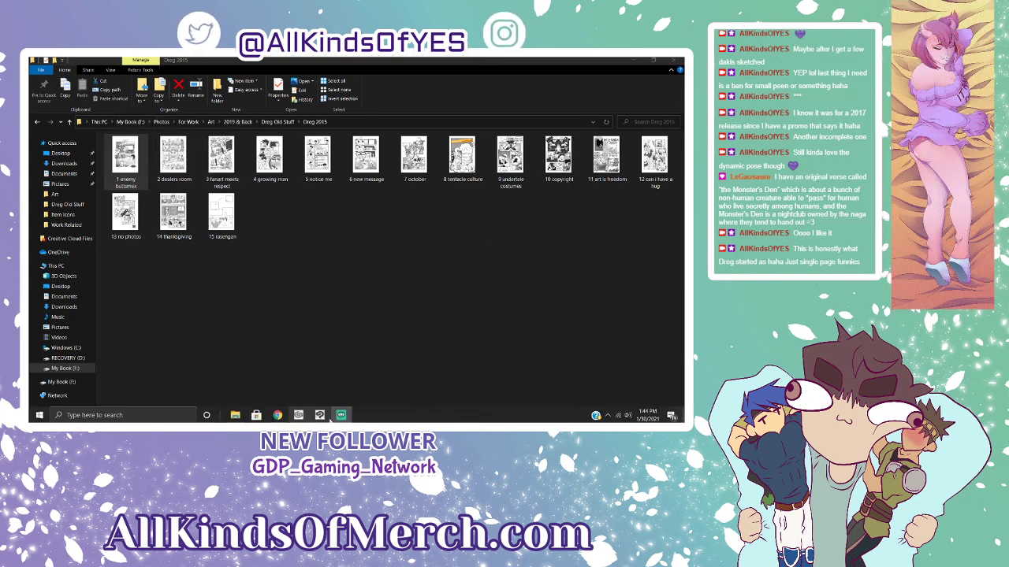
{"action": "left_click", "coordinate": [338, 417]}
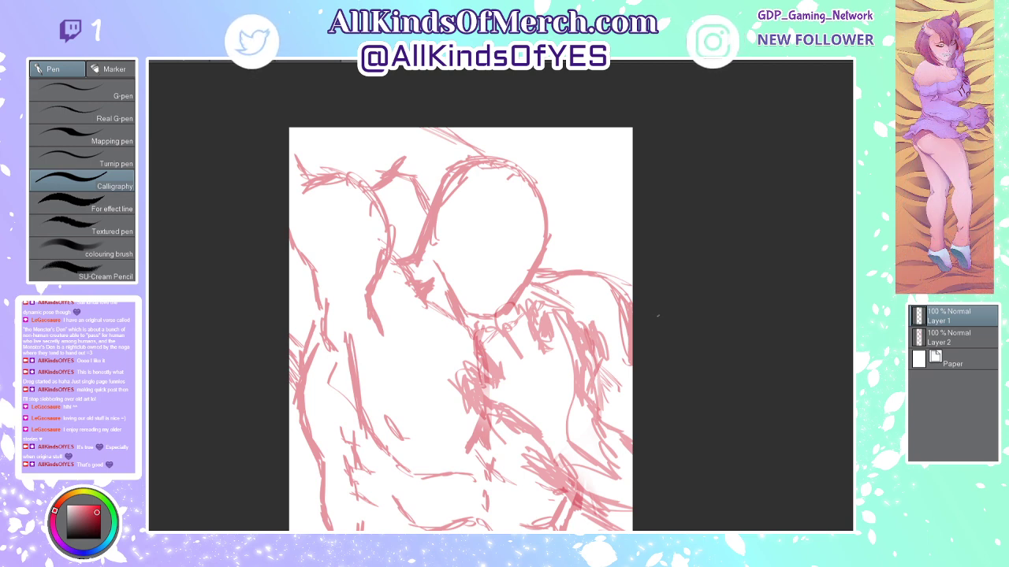
{"action": "left_click", "coordinate": [89, 140]}
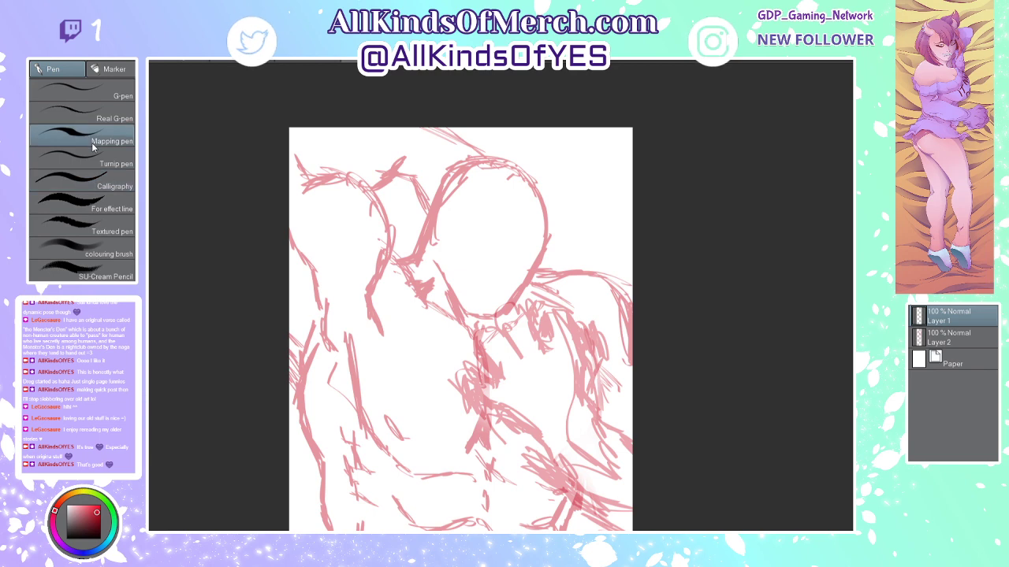
{"action": "key", "text": "p"}
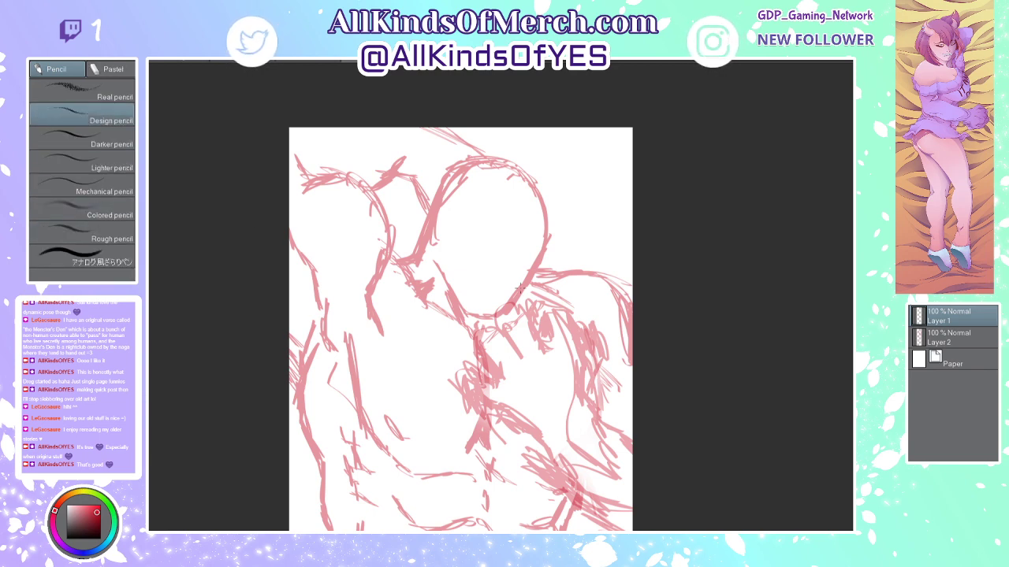
{"action": "left_click", "coordinate": [97, 96]}
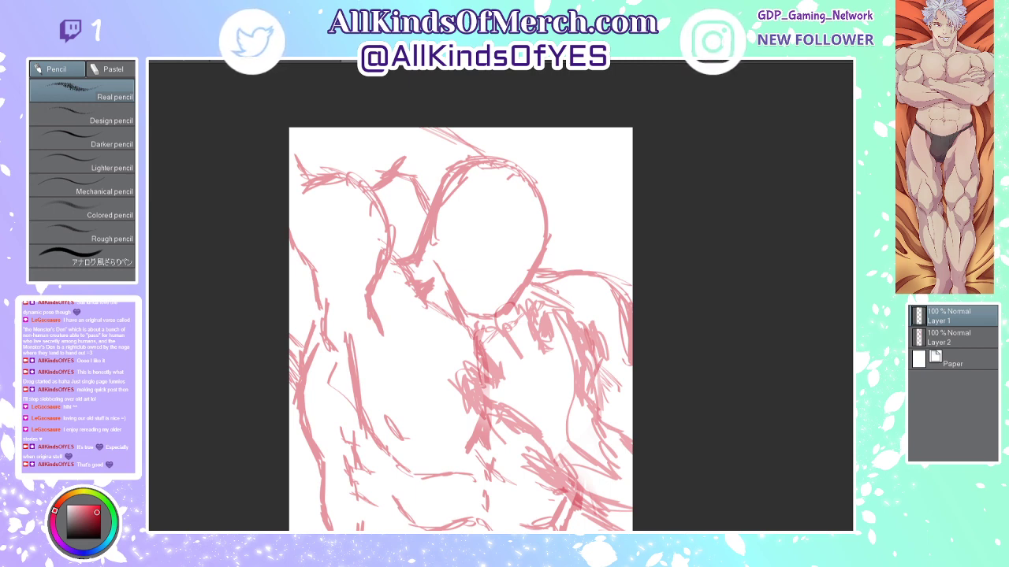
{"action": "left_click", "coordinate": [966, 345]}
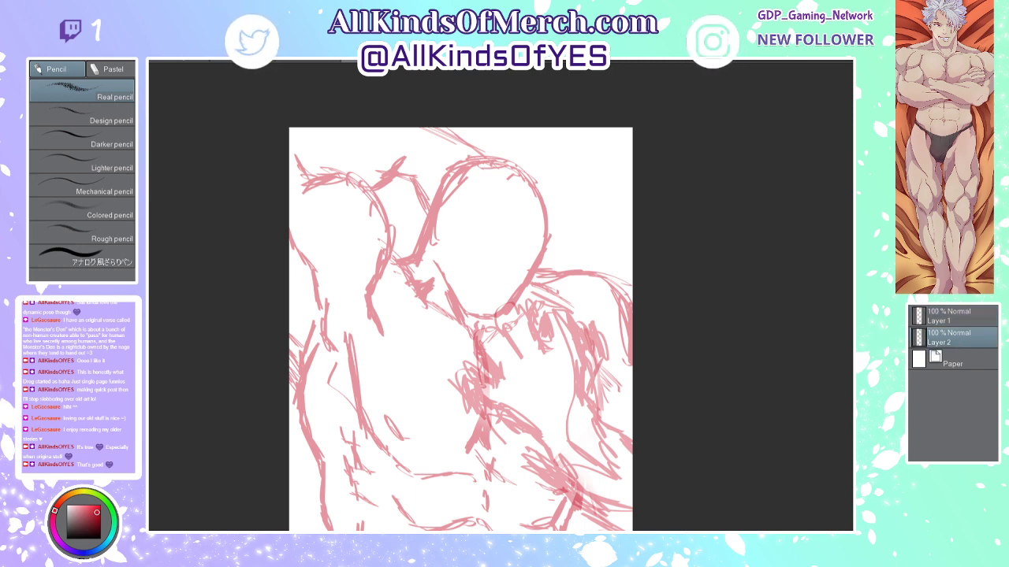
{"action": "left_click", "coordinate": [959, 323]}
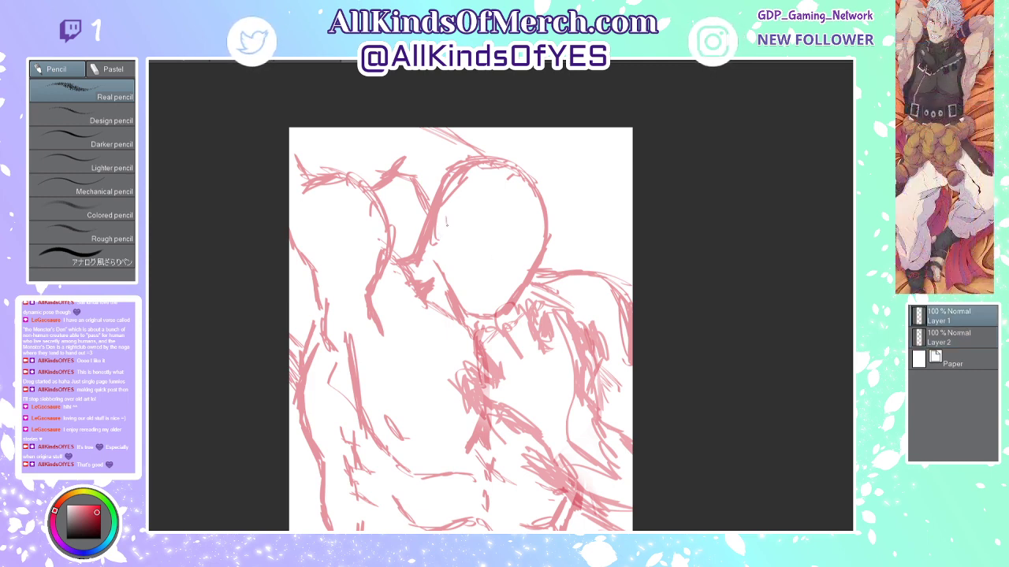
{"action": "key", "text": "p"}
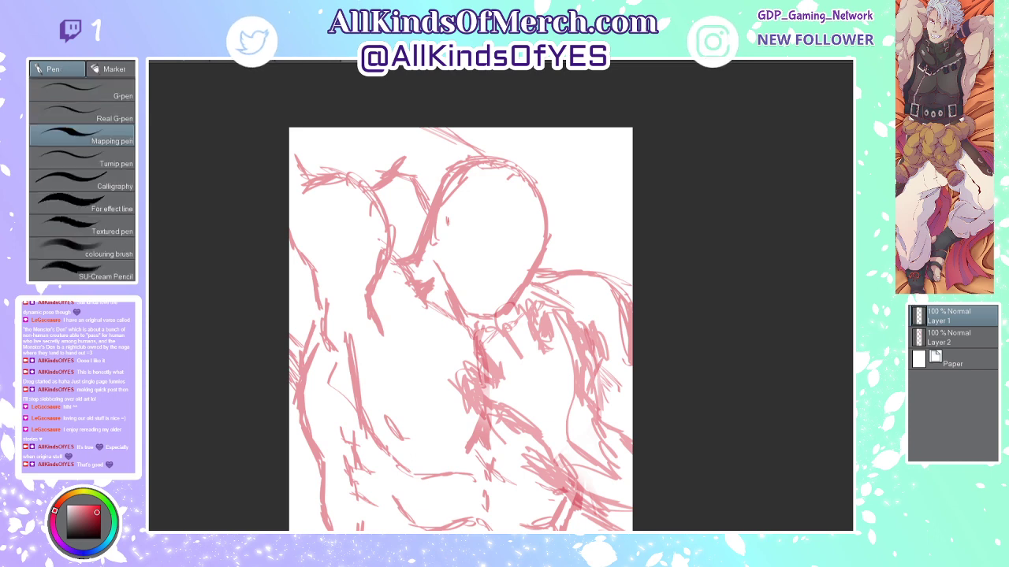
Step: Draw the right figure's ear and the hairline running from it across the forehead with the Mapping pen
{"action": "mouse_move", "coordinate": [449, 217]}
{"action": "left_mouse_down"}
{"action": "mouse_move", "coordinate": [451, 231]}
{"action": "mouse_move", "coordinate": [442, 205]}
{"action": "mouse_move", "coordinate": [426, 219]}
{"action": "mouse_move", "coordinate": [433, 252]}
{"action": "left_mouse_up"}
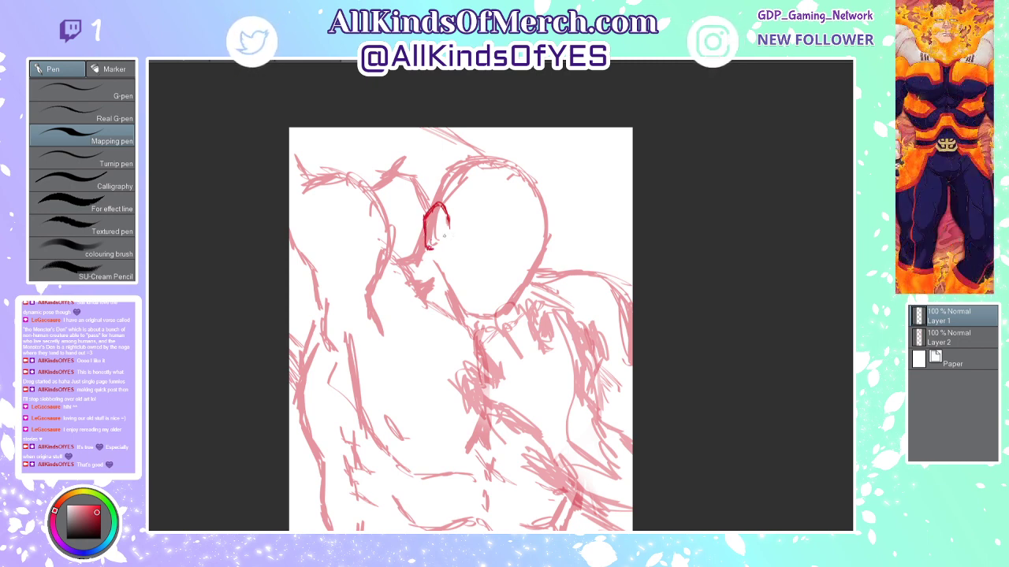
{"action": "key", "text": "Delete"}
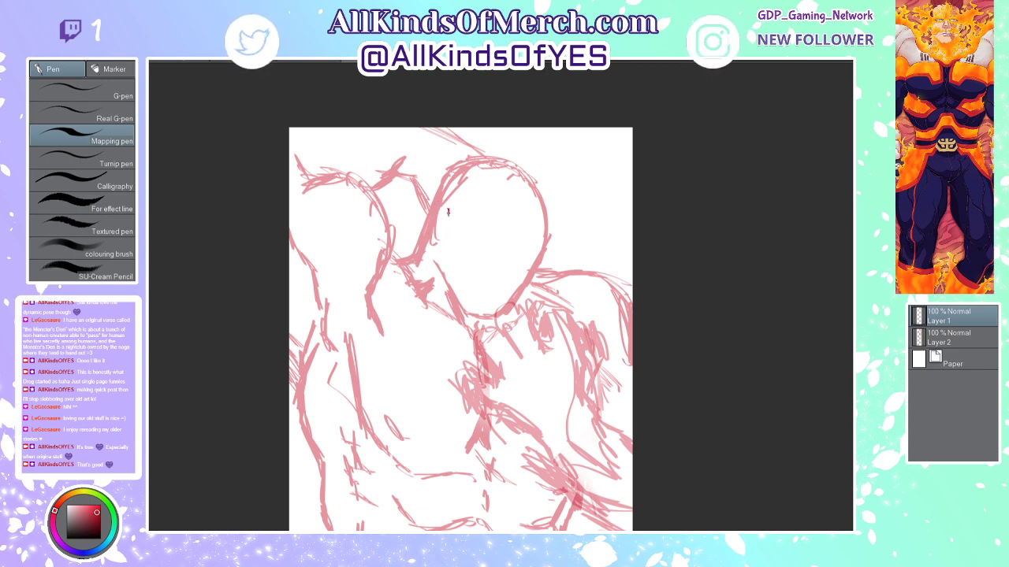
{"action": "mouse_move", "coordinate": [438, 196]}
{"action": "left_mouse_down"}
{"action": "mouse_move", "coordinate": [428, 199]}
{"action": "mouse_move", "coordinate": [433, 241]}
{"action": "left_mouse_up"}
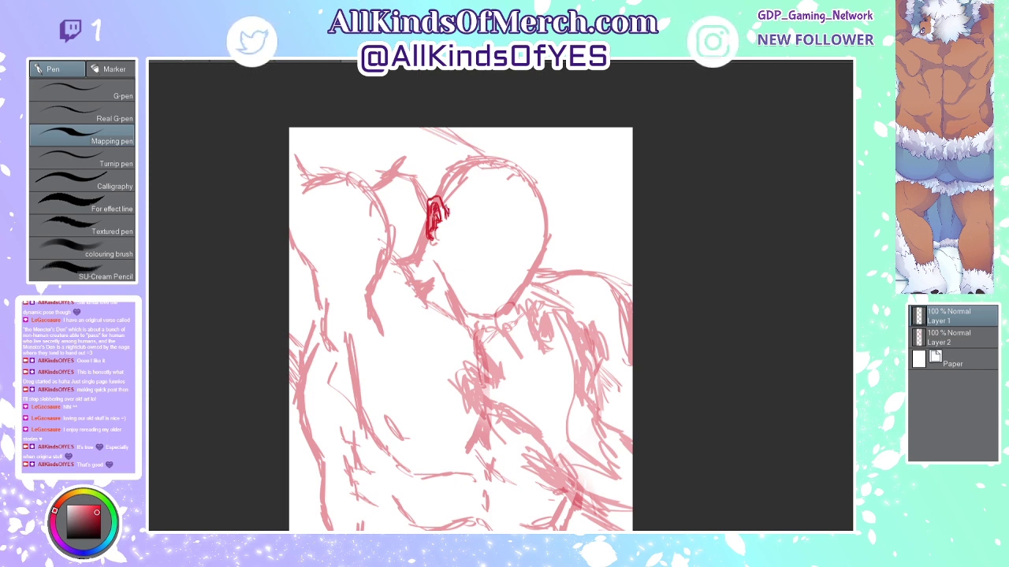
{"action": "mouse_move", "coordinate": [447, 223]}
{"action": "left_mouse_down"}
{"action": "mouse_move", "coordinate": [444, 233]}
{"action": "mouse_move", "coordinate": [462, 212]}
{"action": "mouse_move", "coordinate": [517, 197]}
{"action": "mouse_move", "coordinate": [549, 235]}
{"action": "mouse_move", "coordinate": [544, 244]}
{"action": "mouse_move", "coordinate": [516, 202]}
{"action": "mouse_move", "coordinate": [475, 208]}
{"action": "left_mouse_up"}
{"action": "left_click_drag", "start_coordinate": [501, 197], "coordinate": [474, 203]}
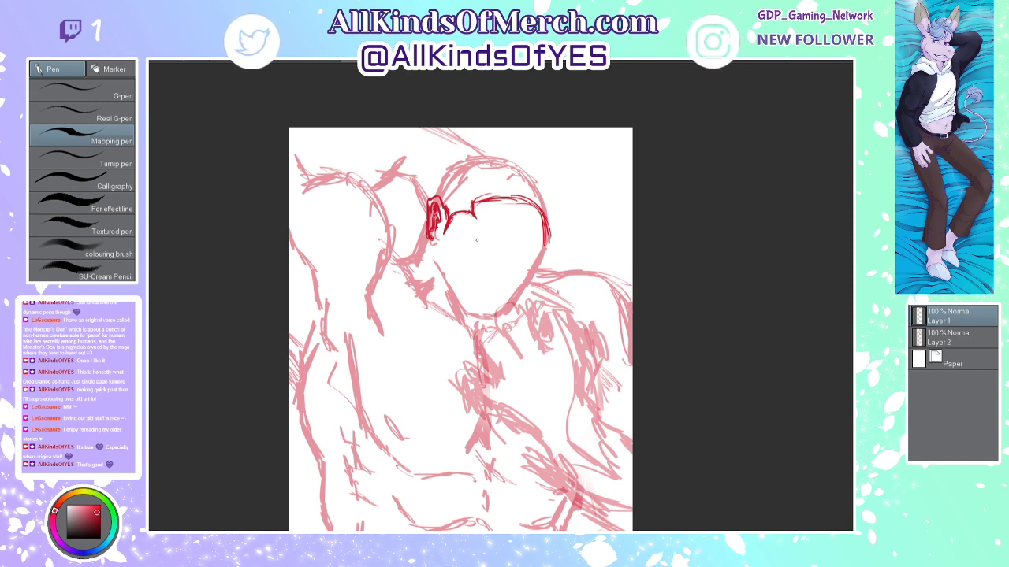
Step: Rough in the right figure's near eye, nose line and mouth inside the oval head
{"action": "mouse_move", "coordinate": [477, 238]}
{"action": "left_mouse_down"}
{"action": "mouse_move", "coordinate": [467, 243]}
{"action": "mouse_move", "coordinate": [485, 235]}
{"action": "mouse_move", "coordinate": [499, 247]}
{"action": "mouse_move", "coordinate": [465, 245]}
{"action": "mouse_move", "coordinate": [480, 257]}
{"action": "left_mouse_up"}
{"action": "mouse_move", "coordinate": [465, 246]}
{"action": "left_mouse_down"}
{"action": "mouse_move", "coordinate": [516, 271]}
{"action": "mouse_move", "coordinate": [506, 295]}
{"action": "left_mouse_up"}
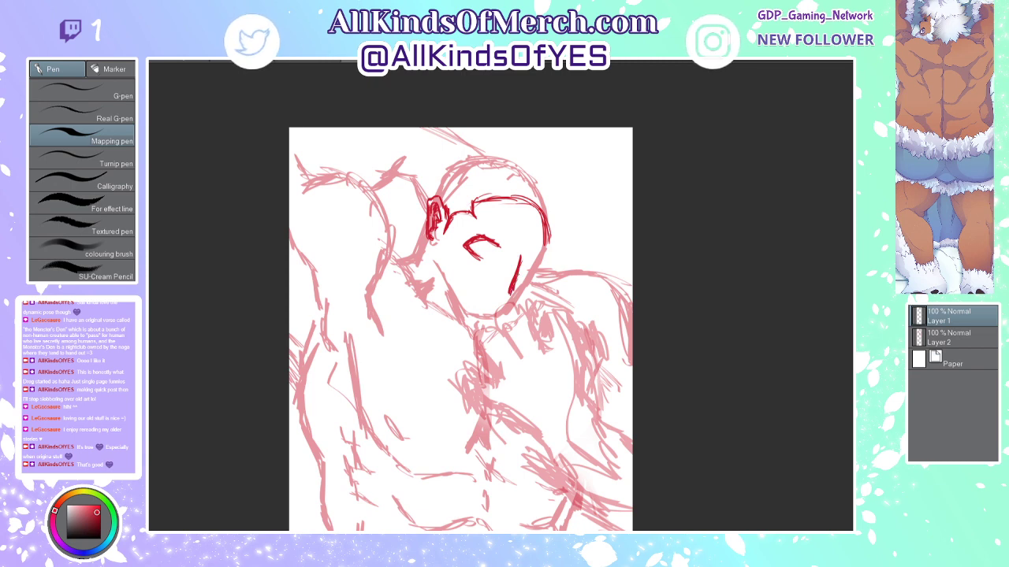
{"action": "left_click_drag", "start_coordinate": [520, 259], "coordinate": [505, 301]}
{"action": "mouse_move", "coordinate": [513, 296]}
{"action": "left_mouse_down"}
{"action": "mouse_move", "coordinate": [489, 292]}
{"action": "mouse_move", "coordinate": [501, 300]}
{"action": "left_mouse_up"}
{"action": "left_click_drag", "start_coordinate": [487, 291], "coordinate": [505, 304]}
Step: Mark the far eye area and outline the far cheek, chin and jaw of the right figure's face
{"action": "mouse_move", "coordinate": [526, 259]}
{"action": "left_mouse_down"}
{"action": "mouse_move", "coordinate": [521, 264]}
{"action": "mouse_move", "coordinate": [542, 257]}
{"action": "mouse_move", "coordinate": [524, 282]}
{"action": "mouse_move", "coordinate": [539, 259]}
{"action": "mouse_move", "coordinate": [536, 270]}
{"action": "left_mouse_up"}
{"action": "left_click_drag", "start_coordinate": [546, 232], "coordinate": [542, 258]}
{"action": "mouse_move", "coordinate": [547, 239]}
{"action": "left_mouse_down"}
{"action": "mouse_move", "coordinate": [496, 328]}
{"action": "mouse_move", "coordinate": [461, 323]}
{"action": "mouse_move", "coordinate": [435, 282]}
{"action": "left_mouse_up"}
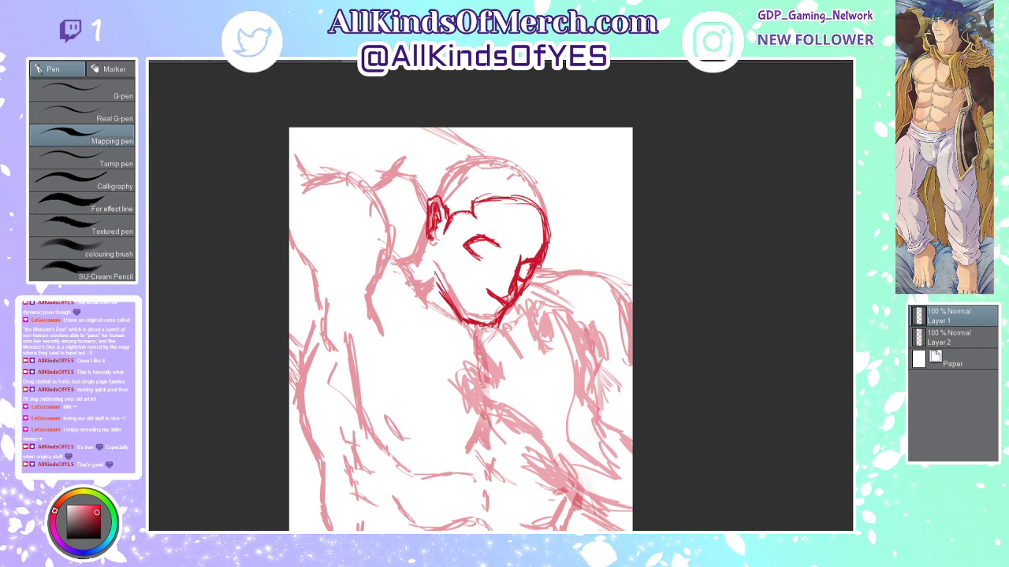
Step: Complete the jaw up to the ear and sketch the neck and shoulder lines behind it
{"action": "mouse_move", "coordinate": [462, 316]}
{"action": "left_mouse_down"}
{"action": "mouse_move", "coordinate": [433, 268]}
{"action": "mouse_move", "coordinate": [442, 241]}
{"action": "mouse_move", "coordinate": [434, 254]}
{"action": "mouse_move", "coordinate": [417, 235]}
{"action": "left_mouse_up"}
{"action": "mouse_move", "coordinate": [427, 250]}
{"action": "left_mouse_down"}
{"action": "mouse_move", "coordinate": [422, 233]}
{"action": "mouse_move", "coordinate": [417, 252]}
{"action": "mouse_move", "coordinate": [388, 264]}
{"action": "left_mouse_up"}
{"action": "key", "text": "ctrl+z"}
{"action": "key", "text": "ctrl+z"}
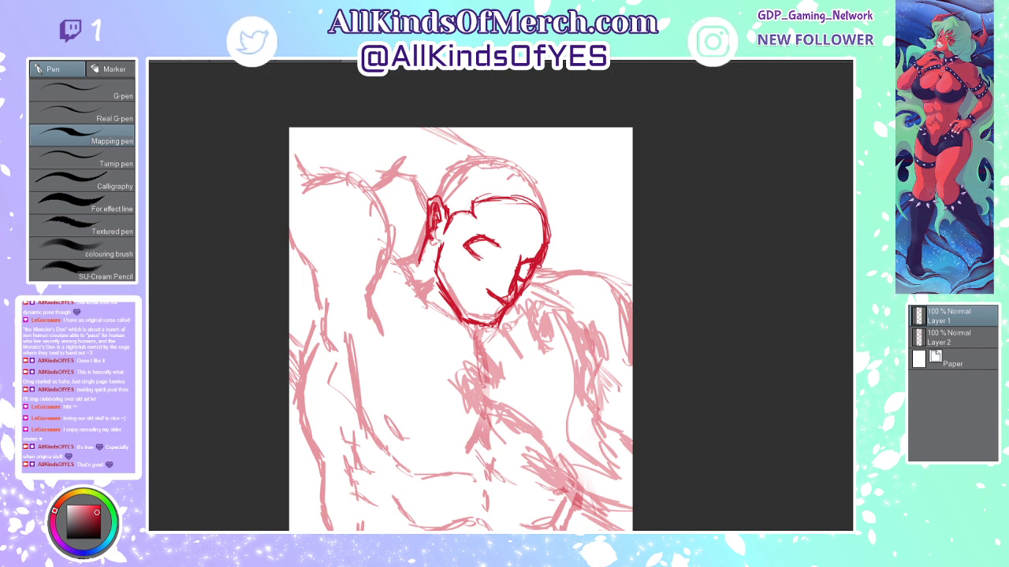
{"action": "mouse_move", "coordinate": [427, 240]}
{"action": "left_mouse_down"}
{"action": "mouse_move", "coordinate": [387, 254]}
{"action": "mouse_move", "coordinate": [402, 250]}
{"action": "left_mouse_up"}
{"action": "left_click_drag", "start_coordinate": [422, 243], "coordinate": [412, 246]}
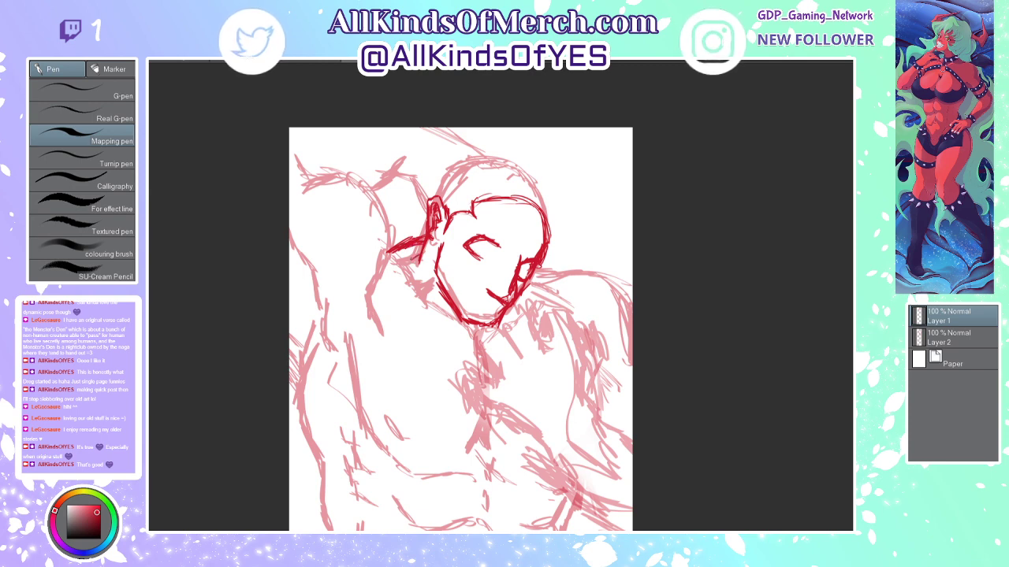
{"action": "mouse_move", "coordinate": [421, 276]}
{"action": "left_mouse_down"}
{"action": "mouse_move", "coordinate": [411, 281]}
{"action": "mouse_move", "coordinate": [426, 303]}
{"action": "left_mouse_up"}
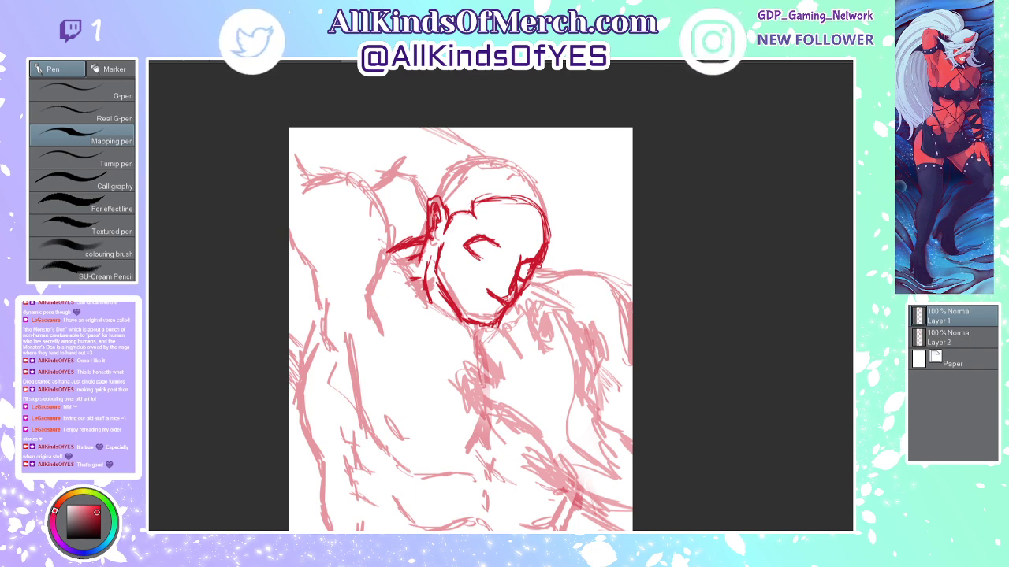
Step: Lower Layer 1's opacity to 55% and erase the guide lines overlapping the right figure's face on Layer 2
{"action": "left_click_drag", "start_coordinate": [980, 294], "coordinate": [966, 295]}
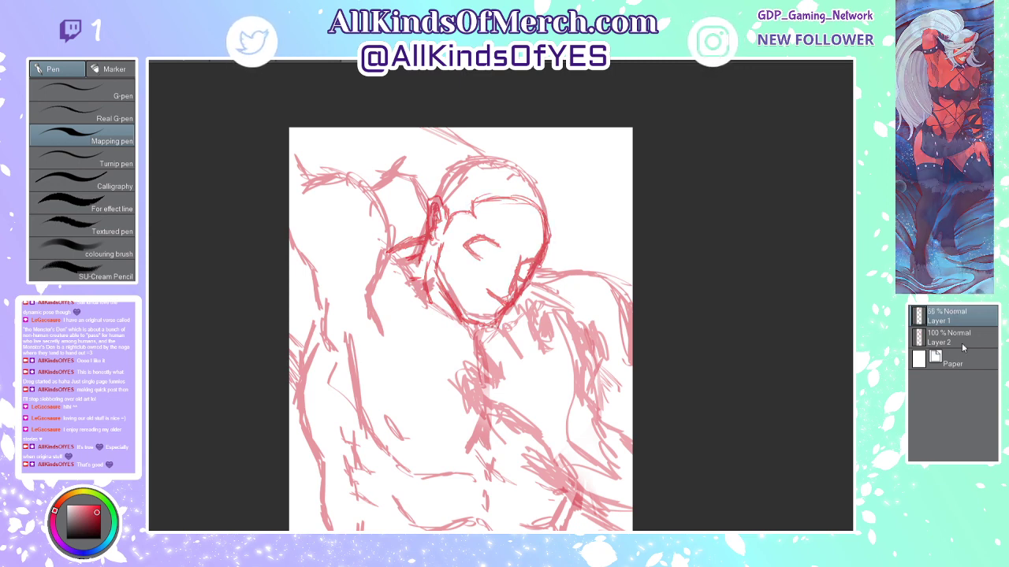
{"action": "left_click", "coordinate": [950, 337]}
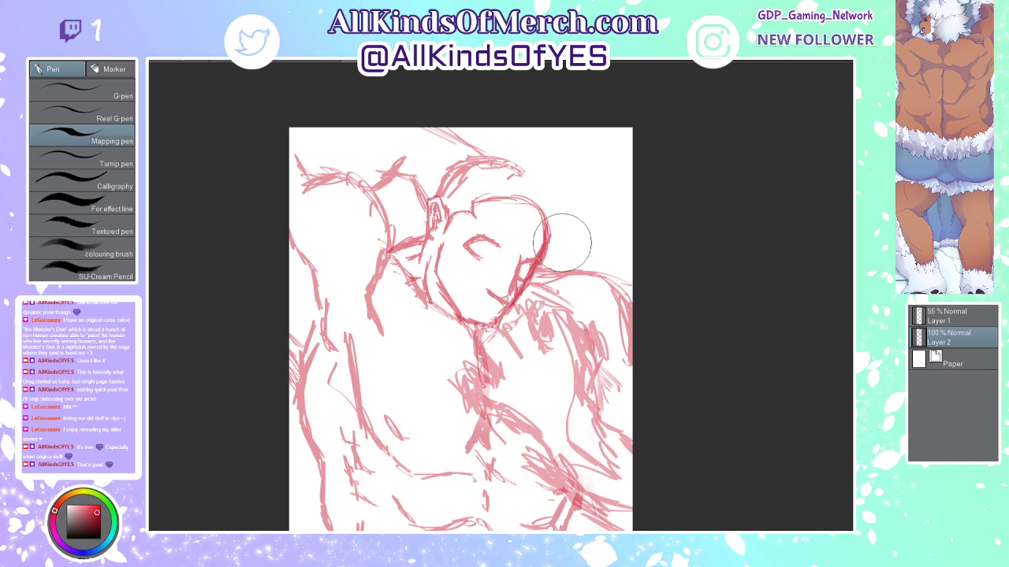
Step: Add a new layer above Layer 1 and draw the right figure's near eye with lids, pupil and lower lashes in dark red
{"action": "left_click", "coordinate": [959, 323]}
{"action": "key", "text": "ctrl+shift+n"}
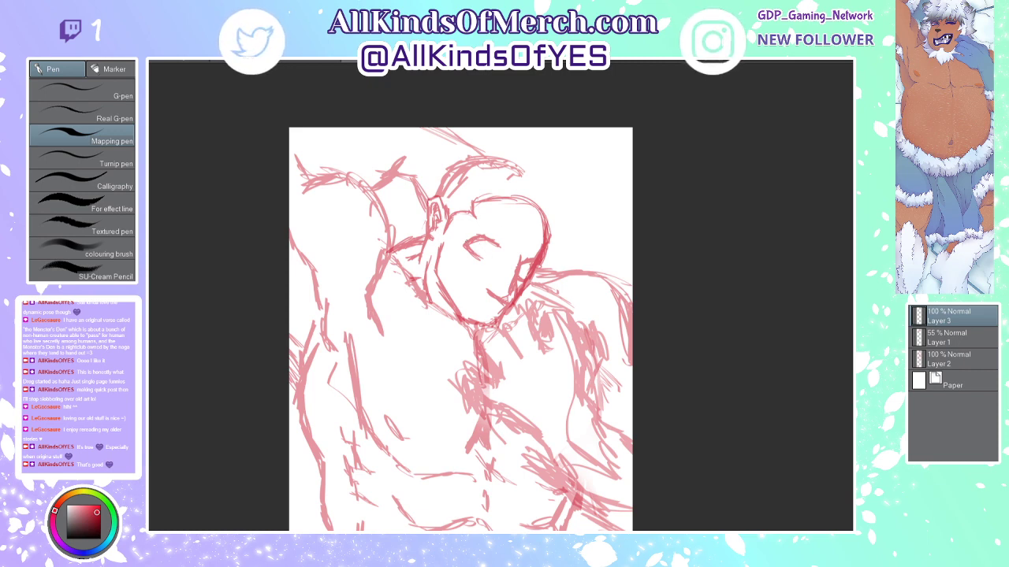
{"action": "mouse_move", "coordinate": [465, 239]}
{"action": "left_mouse_down"}
{"action": "mouse_move", "coordinate": [469, 250]}
{"action": "mouse_move", "coordinate": [460, 226]}
{"action": "left_mouse_up"}
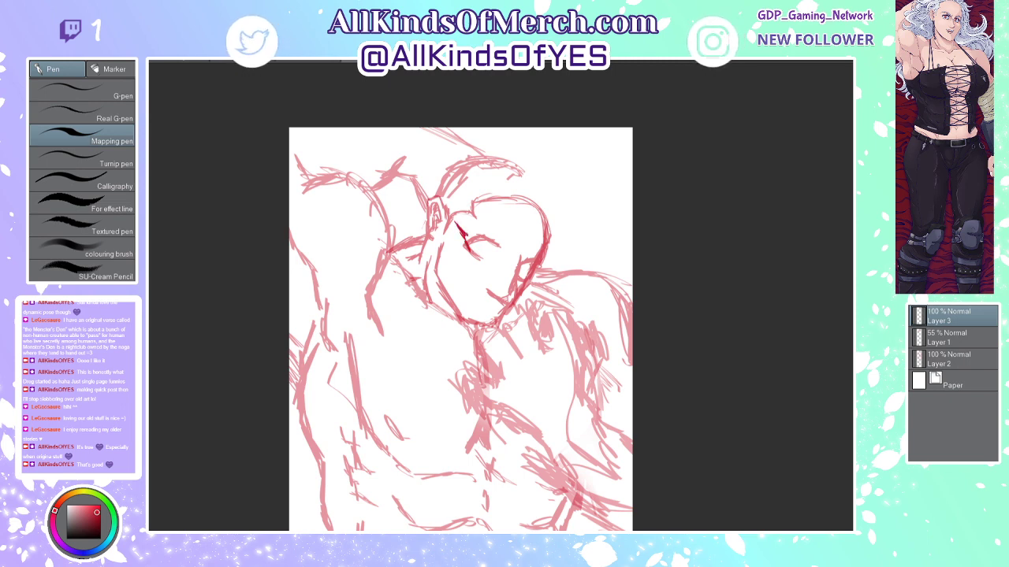
{"action": "mouse_move", "coordinate": [473, 235]}
{"action": "left_mouse_down"}
{"action": "mouse_move", "coordinate": [497, 243]}
{"action": "mouse_move", "coordinate": [499, 270]}
{"action": "left_mouse_up"}
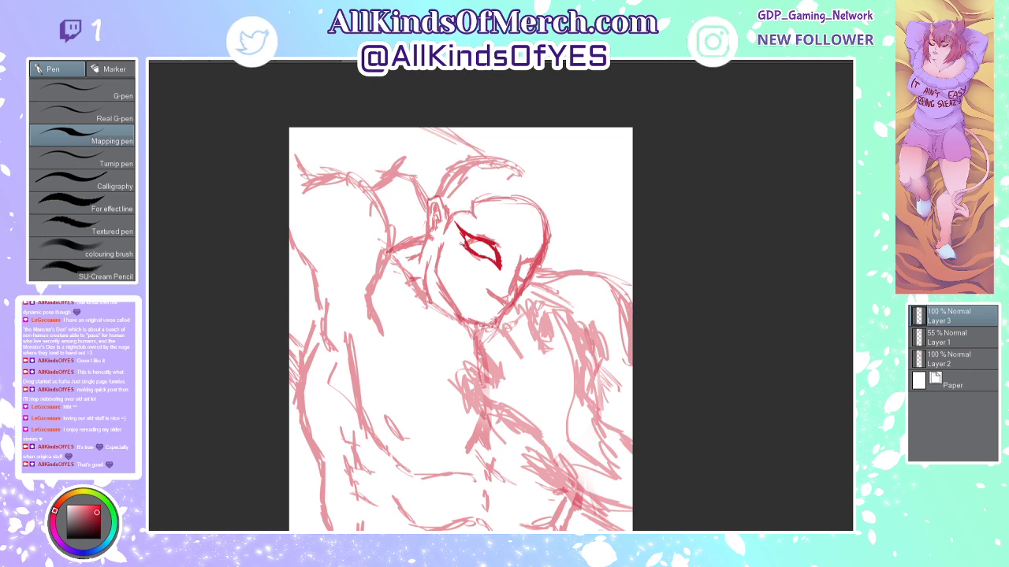
{"action": "left_click_drag", "start_coordinate": [467, 251], "coordinate": [477, 259]}
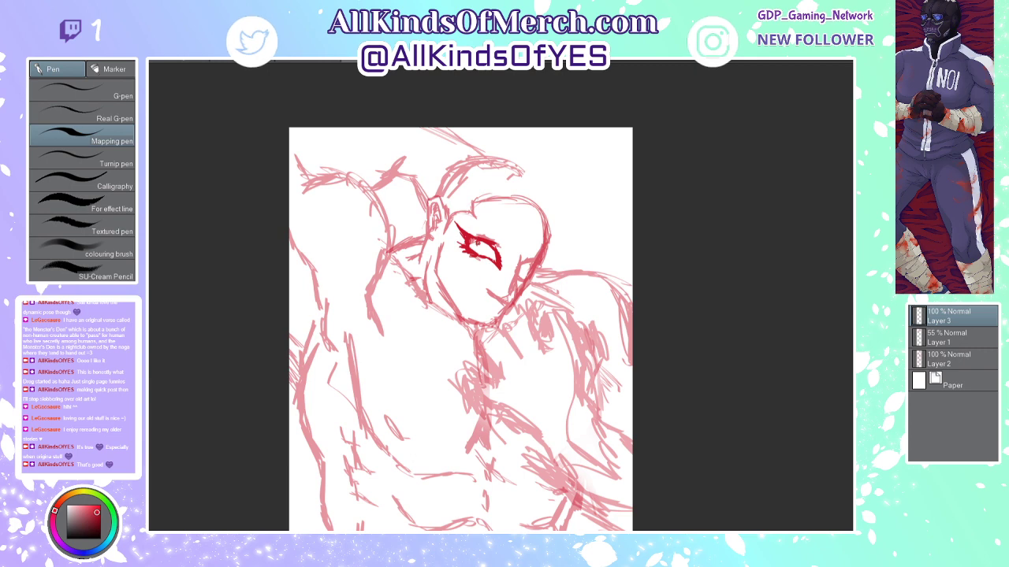
{"action": "left_click_drag", "start_coordinate": [478, 243], "coordinate": [481, 245]}
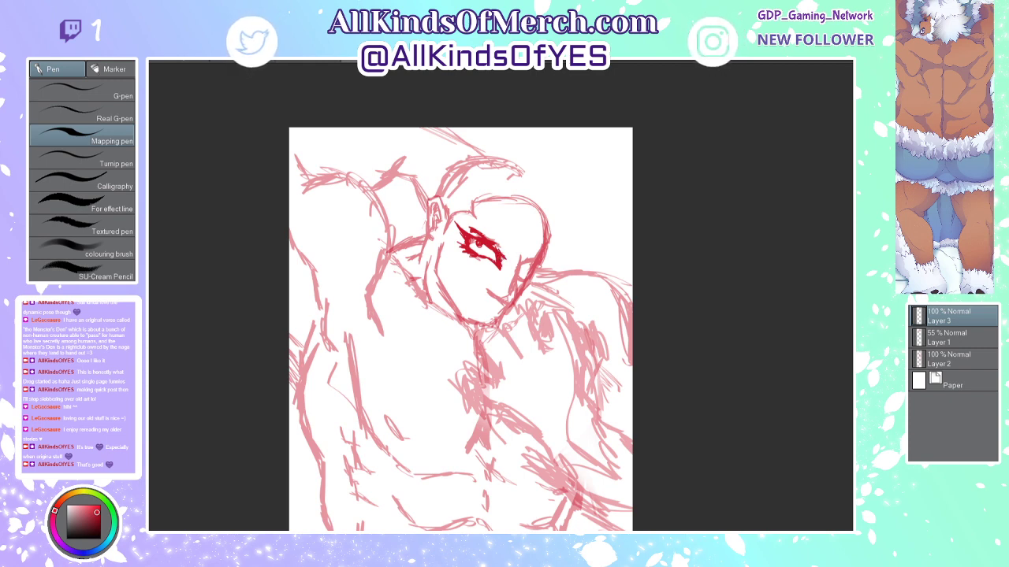
Step: Draw the nose bridge, nose tip and nostril, plus the far eye and far temple of the right figure's face
{"action": "left_click_drag", "start_coordinate": [504, 259], "coordinate": [528, 224]}
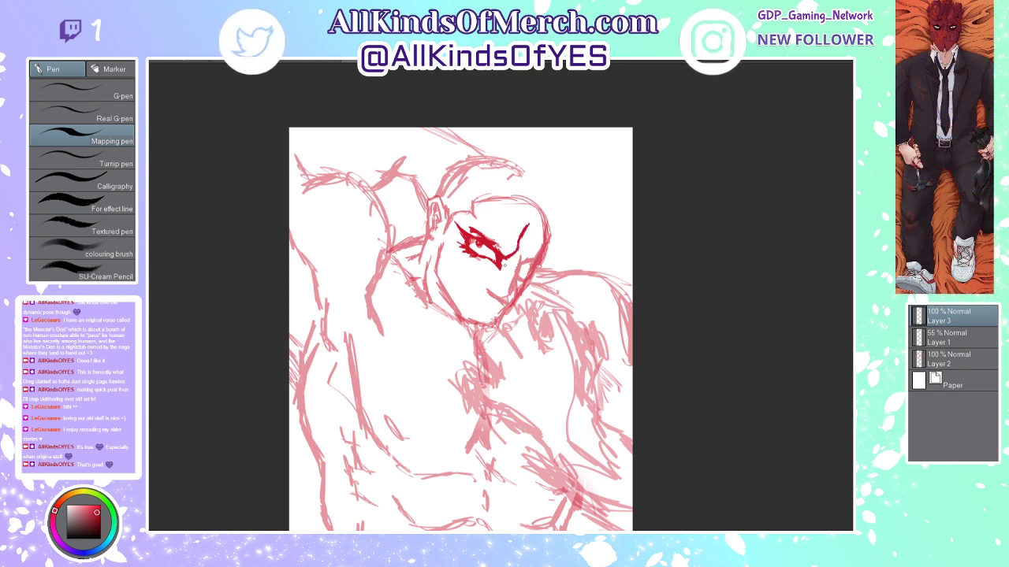
{"action": "left_click_drag", "start_coordinate": [486, 270], "coordinate": [497, 268]}
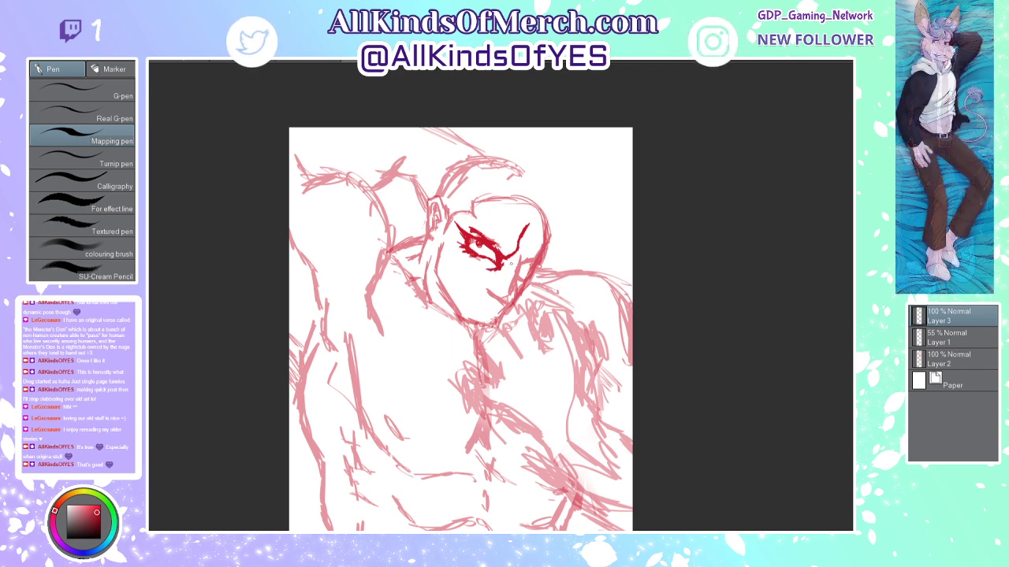
{"action": "mouse_move", "coordinate": [521, 256]}
{"action": "left_mouse_down"}
{"action": "mouse_move", "coordinate": [512, 301]}
{"action": "mouse_move", "coordinate": [499, 301]}
{"action": "left_mouse_up"}
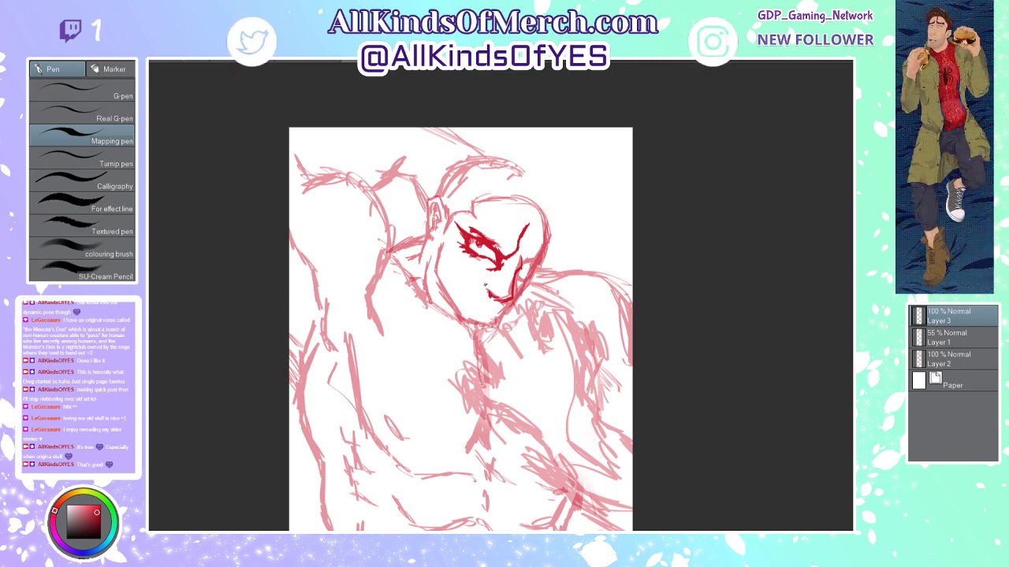
{"action": "left_click_drag", "start_coordinate": [486, 280], "coordinate": [482, 286]}
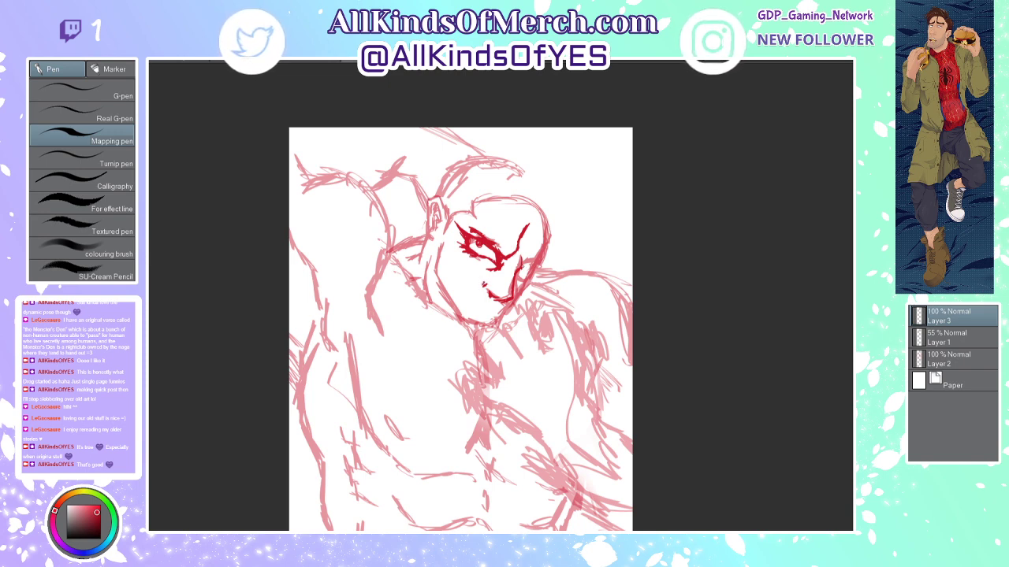
{"action": "left_click_drag", "start_coordinate": [517, 271], "coordinate": [534, 265]}
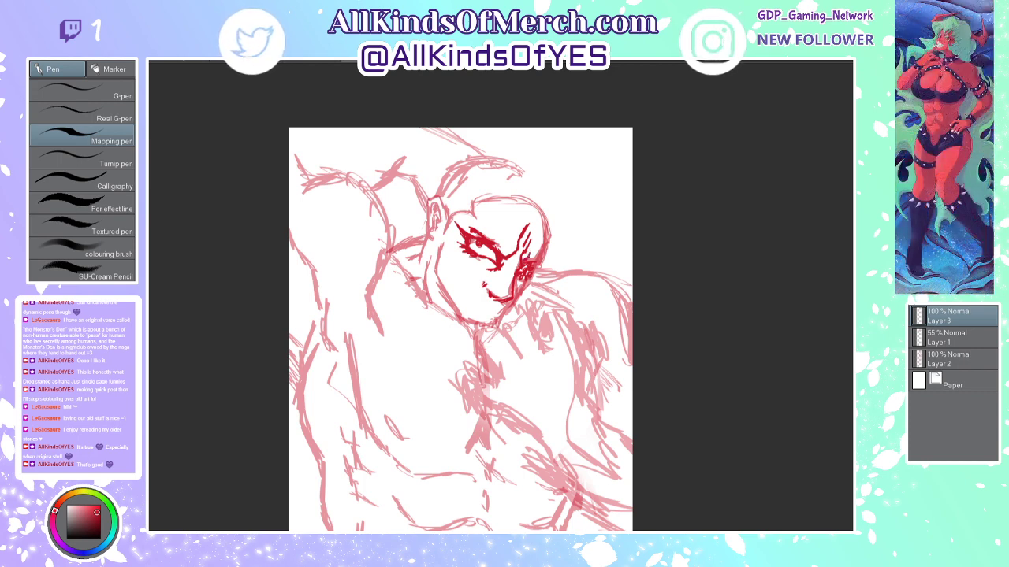
{"action": "mouse_move", "coordinate": [532, 245]}
{"action": "left_mouse_down"}
{"action": "mouse_move", "coordinate": [533, 202]}
{"action": "mouse_move", "coordinate": [543, 204]}
{"action": "left_mouse_up"}
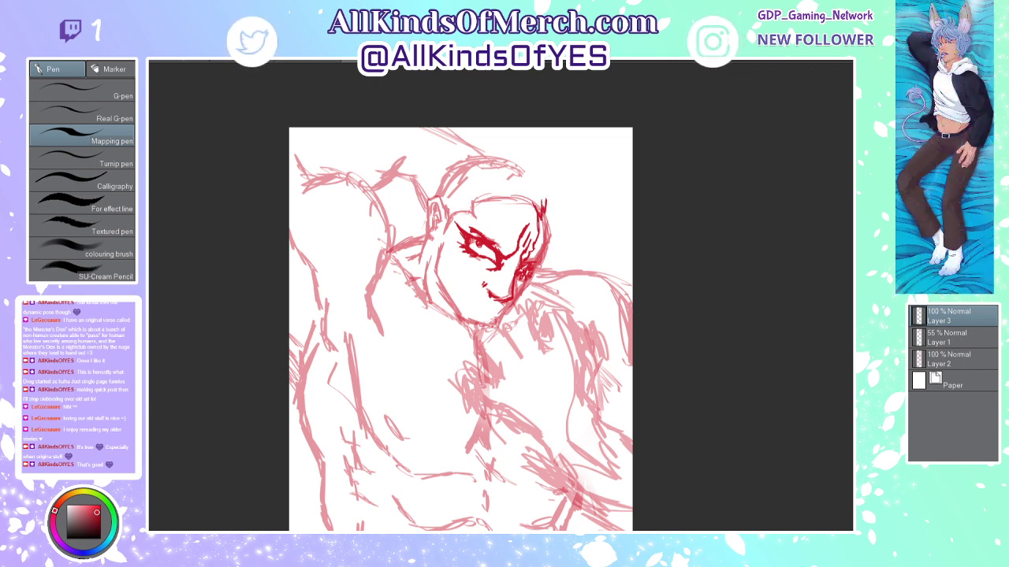
Step: Draw a jagged, spiky hairline across the right figure's forehead from the ear to the far temple
{"action": "key", "text": "super+Down"}
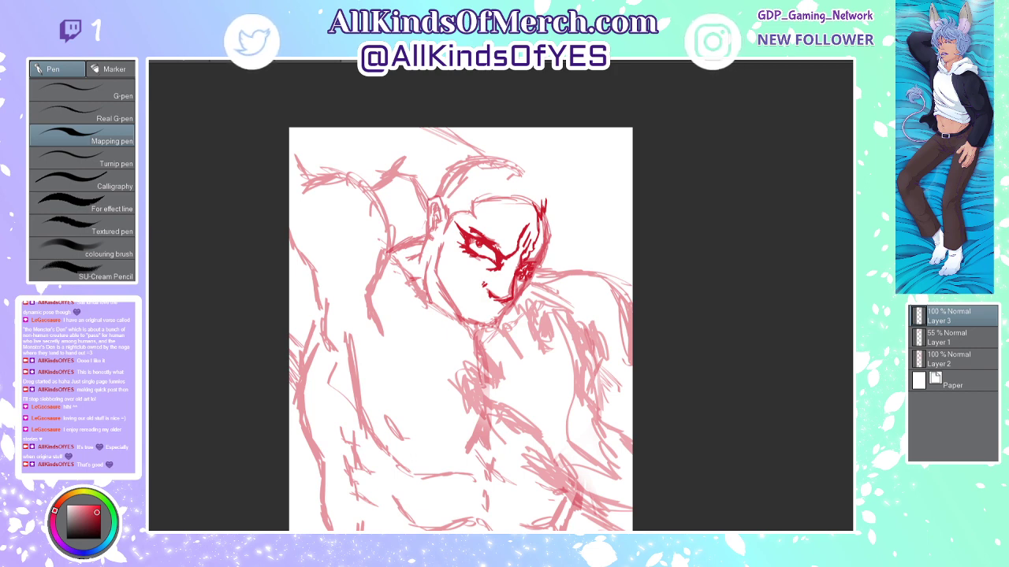
{"action": "mouse_move", "coordinate": [443, 199]}
{"action": "left_mouse_down"}
{"action": "mouse_move", "coordinate": [443, 216]}
{"action": "mouse_move", "coordinate": [453, 209]}
{"action": "mouse_move", "coordinate": [441, 235]}
{"action": "mouse_move", "coordinate": [478, 216]}
{"action": "left_mouse_up"}
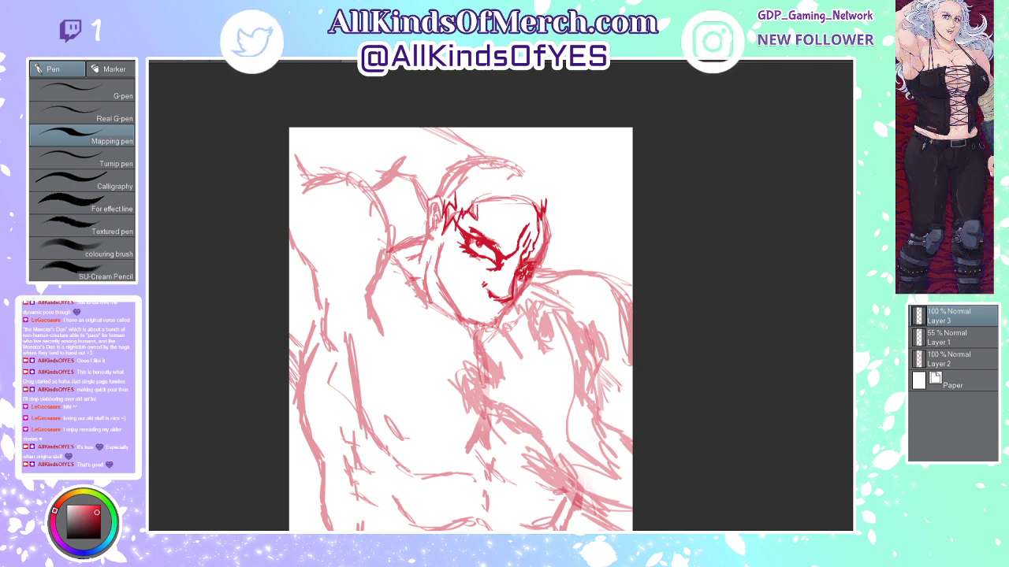
{"action": "left_click_drag", "start_coordinate": [485, 199], "coordinate": [483, 211]}
{"action": "left_click_drag", "start_coordinate": [497, 196], "coordinate": [493, 208]}
{"action": "left_click_drag", "start_coordinate": [504, 192], "coordinate": [494, 210]}
{"action": "left_click_drag", "start_coordinate": [505, 200], "coordinate": [498, 210]}
{"action": "left_click_drag", "start_coordinate": [512, 194], "coordinate": [502, 218]}
{"action": "mouse_move", "coordinate": [520, 196]}
{"action": "left_mouse_down"}
{"action": "mouse_move", "coordinate": [512, 204]}
{"action": "mouse_move", "coordinate": [524, 212]}
{"action": "left_mouse_up"}
{"action": "left_click_drag", "start_coordinate": [535, 204], "coordinate": [532, 210]}
{"action": "mouse_move", "coordinate": [537, 188]}
{"action": "left_mouse_down"}
{"action": "mouse_move", "coordinate": [530, 215]}
{"action": "mouse_move", "coordinate": [542, 230]}
{"action": "left_mouse_up"}
{"action": "left_click_drag", "start_coordinate": [549, 224], "coordinate": [549, 248]}
{"action": "mouse_move", "coordinate": [554, 237]}
{"action": "left_mouse_down"}
{"action": "mouse_move", "coordinate": [550, 253]}
{"action": "mouse_move", "coordinate": [566, 235]}
{"action": "mouse_move", "coordinate": [546, 248]}
{"action": "left_mouse_up"}
{"action": "left_click_drag", "start_coordinate": [551, 232], "coordinate": [538, 260]}
{"action": "left_click_drag", "start_coordinate": [549, 244], "coordinate": [542, 257]}
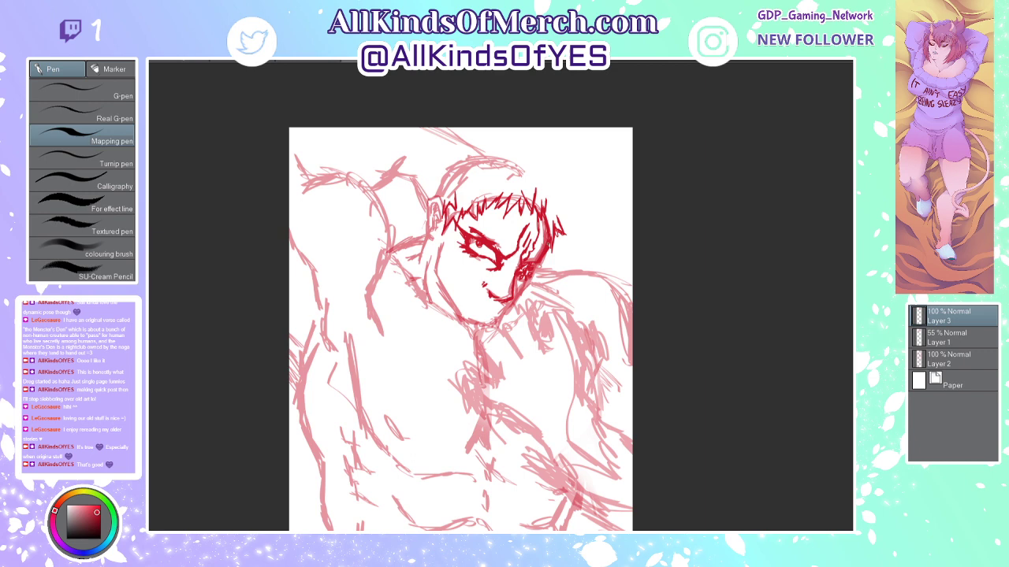
Step: Darken the far cheek's lower edge and draw a wide grin with a cheek crease on the right figure's face
{"action": "left_click_drag", "start_coordinate": [526, 284], "coordinate": [514, 307]}
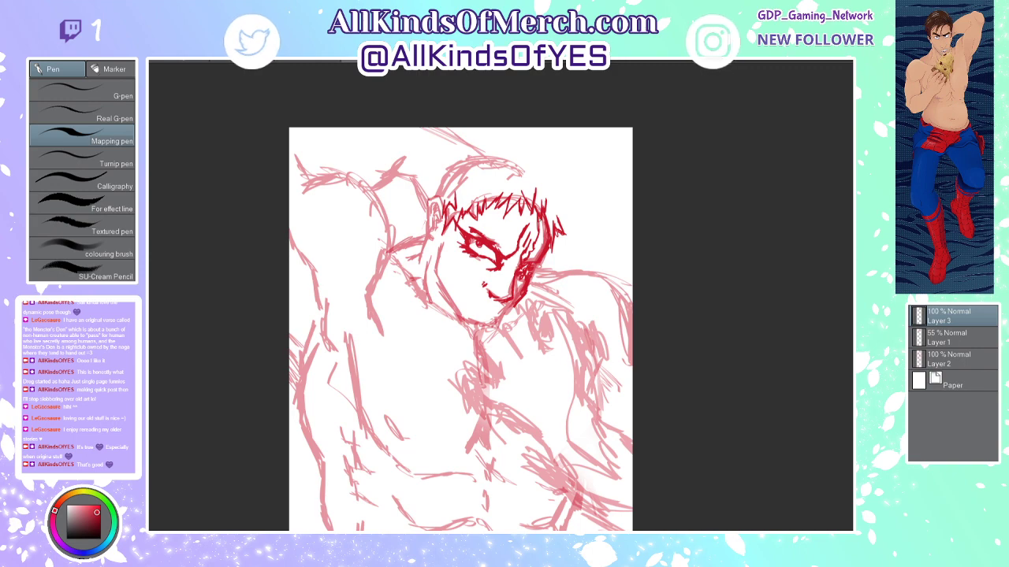
{"action": "scroll", "coordinate": [538, 221], "scroll_direction": "down", "scroll_amount": 9}
{"action": "scroll", "coordinate": [541, 243], "scroll_direction": "up", "scroll_amount": 9}
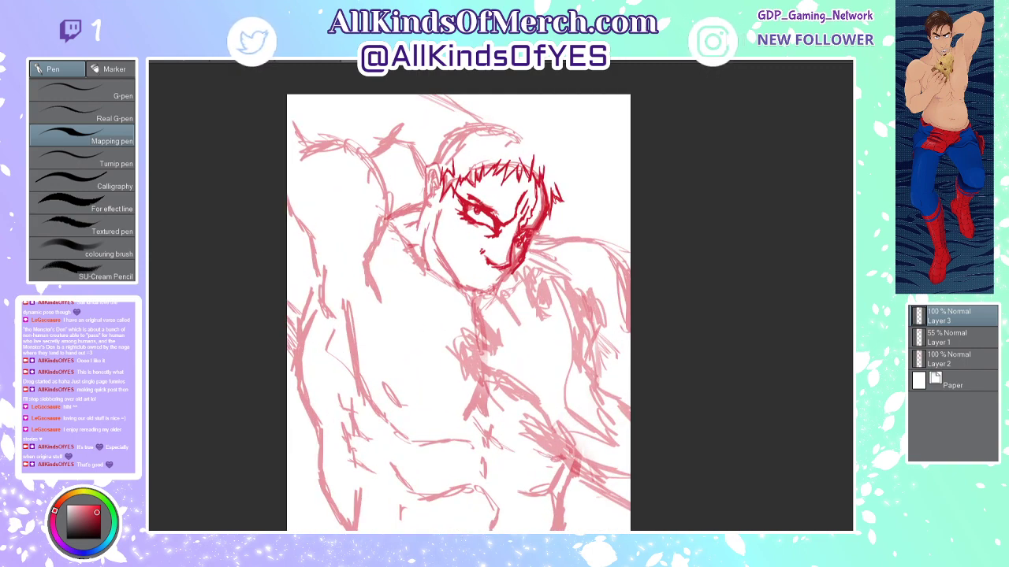
{"action": "left_click_drag", "start_coordinate": [469, 207], "coordinate": [477, 218]}
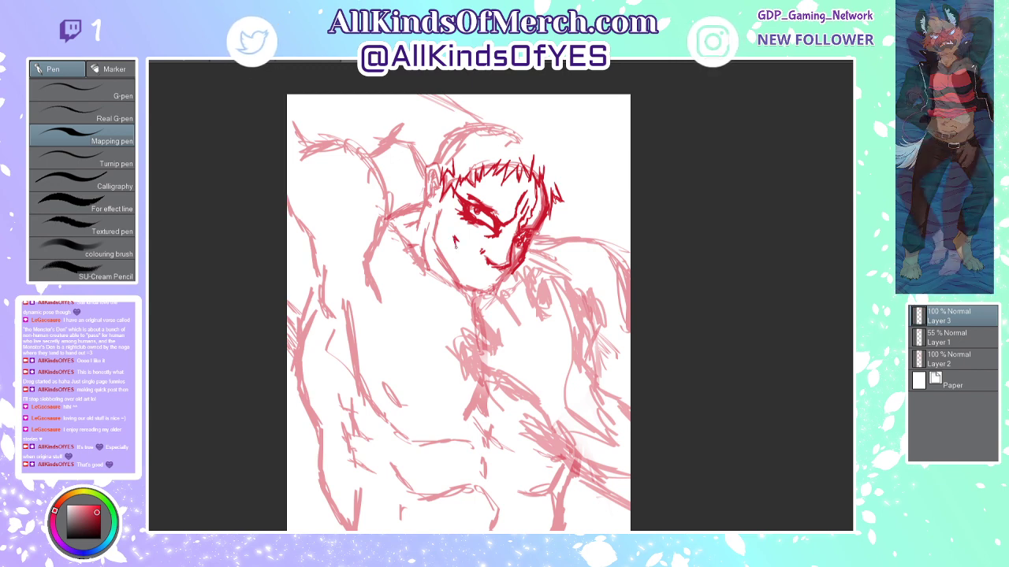
{"action": "mouse_move", "coordinate": [457, 250]}
{"action": "left_mouse_down"}
{"action": "mouse_move", "coordinate": [485, 274]}
{"action": "mouse_move", "coordinate": [498, 272]}
{"action": "mouse_move", "coordinate": [470, 280]}
{"action": "mouse_move", "coordinate": [461, 276]}
{"action": "mouse_move", "coordinate": [481, 284]}
{"action": "mouse_move", "coordinate": [454, 247]}
{"action": "mouse_move", "coordinate": [462, 265]}
{"action": "mouse_move", "coordinate": [501, 272]}
{"action": "left_mouse_up"}
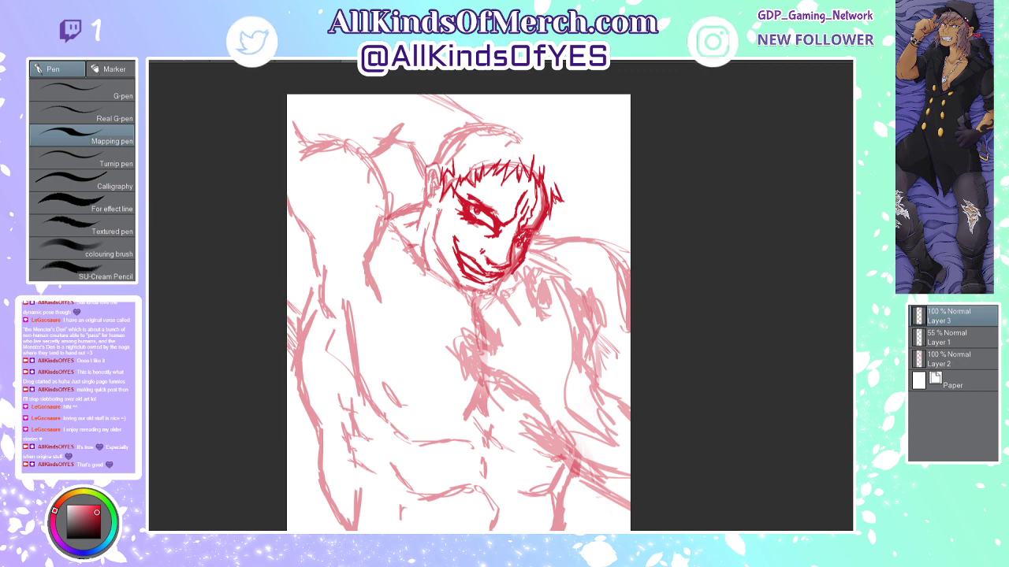
Step: Outline the right figure's near ear with its inner folds and the neck line running behind it to the shoulder
{"action": "mouse_move", "coordinate": [435, 200]}
{"action": "left_mouse_down"}
{"action": "mouse_move", "coordinate": [426, 208]}
{"action": "mouse_move", "coordinate": [423, 174]}
{"action": "left_mouse_up"}
{"action": "mouse_move", "coordinate": [424, 186]}
{"action": "left_mouse_down"}
{"action": "mouse_move", "coordinate": [424, 168]}
{"action": "mouse_move", "coordinate": [441, 176]}
{"action": "mouse_move", "coordinate": [430, 174]}
{"action": "mouse_move", "coordinate": [432, 198]}
{"action": "mouse_move", "coordinate": [430, 185]}
{"action": "left_mouse_up"}
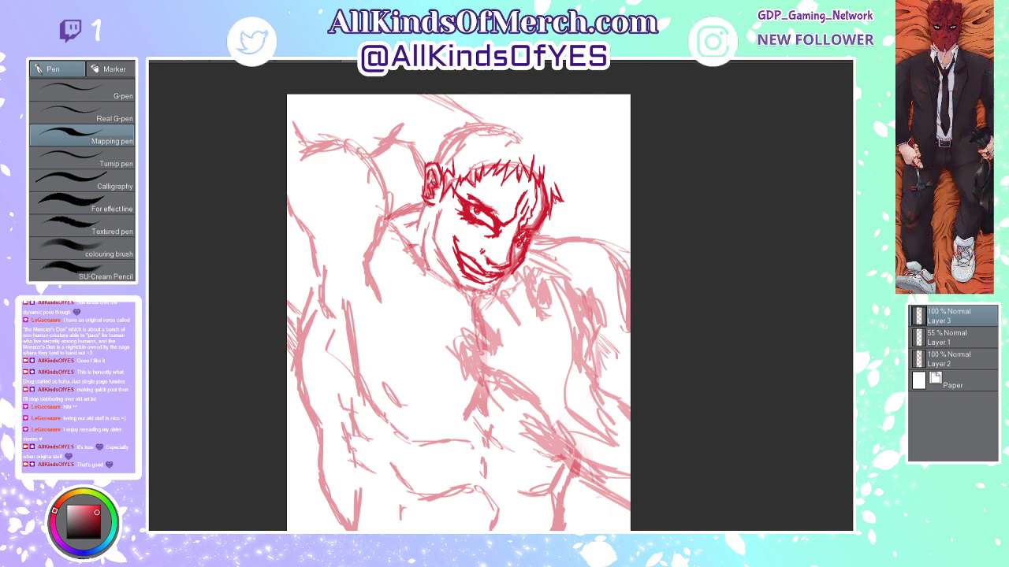
{"action": "mouse_move", "coordinate": [428, 205]}
{"action": "left_mouse_down"}
{"action": "mouse_move", "coordinate": [421, 220]}
{"action": "mouse_move", "coordinate": [389, 219]}
{"action": "left_mouse_up"}
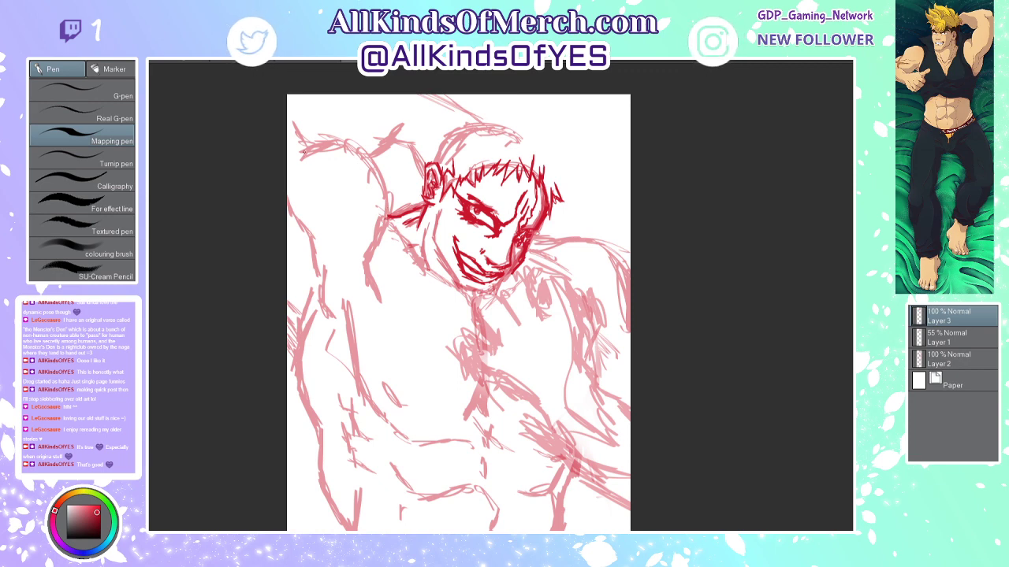
Step: Trace the large curved shoulder contour beside the head and the neck and chest lines below the chin
{"action": "mouse_move", "coordinate": [302, 150]}
{"action": "left_mouse_down"}
{"action": "mouse_move", "coordinate": [346, 146]}
{"action": "mouse_move", "coordinate": [386, 184]}
{"action": "mouse_move", "coordinate": [388, 236]}
{"action": "mouse_move", "coordinate": [364, 269]}
{"action": "mouse_move", "coordinate": [382, 311]}
{"action": "left_mouse_up"}
{"action": "left_click_drag", "start_coordinate": [391, 222], "coordinate": [415, 249]}
{"action": "mouse_move", "coordinate": [393, 221]}
{"action": "left_mouse_down"}
{"action": "mouse_move", "coordinate": [428, 271]}
{"action": "mouse_move", "coordinate": [478, 306]}
{"action": "mouse_move", "coordinate": [481, 344]}
{"action": "left_mouse_up"}
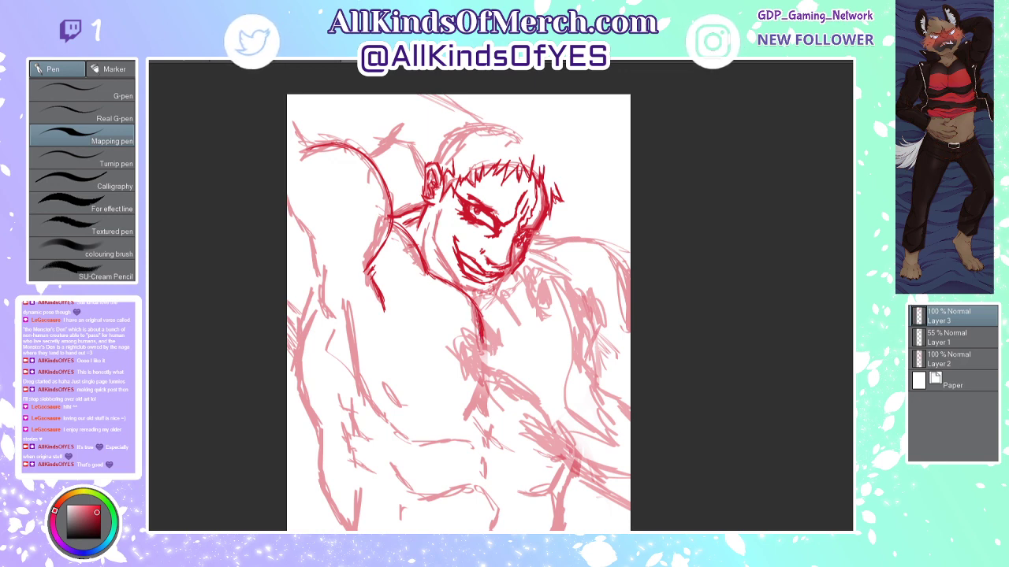
Step: Outline the near jaw from ear to chin and add the angled brow above the near eye
{"action": "mouse_move", "coordinate": [435, 209]}
{"action": "left_mouse_down"}
{"action": "mouse_move", "coordinate": [428, 246]}
{"action": "mouse_move", "coordinate": [454, 286]}
{"action": "left_mouse_up"}
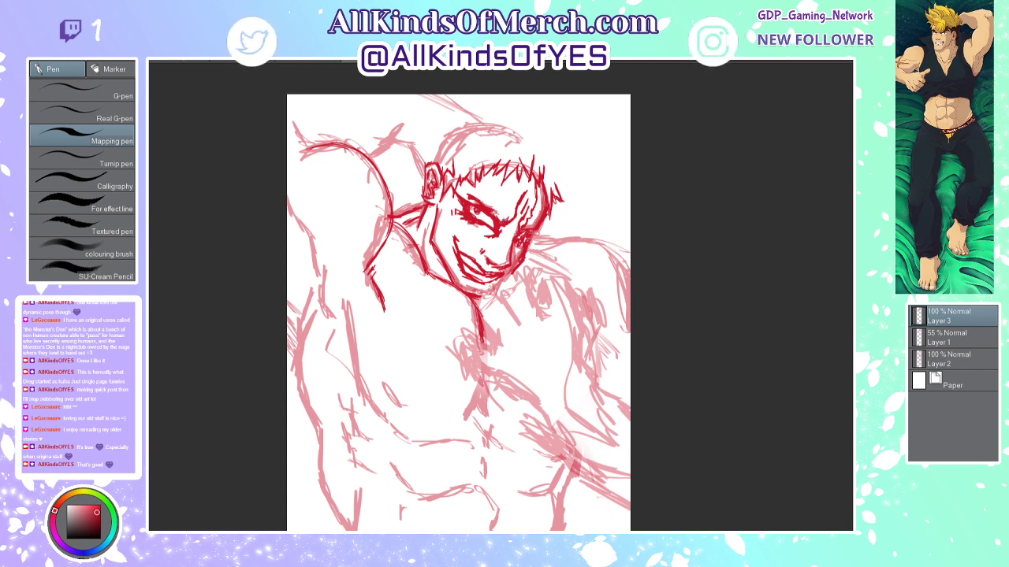
{"action": "left_click_drag", "start_coordinate": [501, 219], "coordinate": [472, 189]}
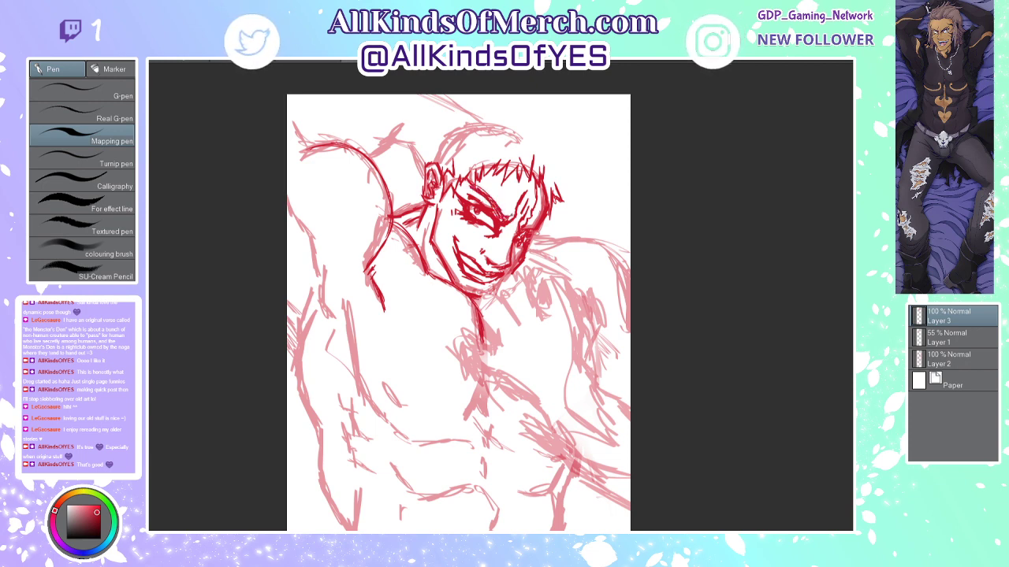
{"action": "left_click_drag", "start_coordinate": [497, 219], "coordinate": [511, 220]}
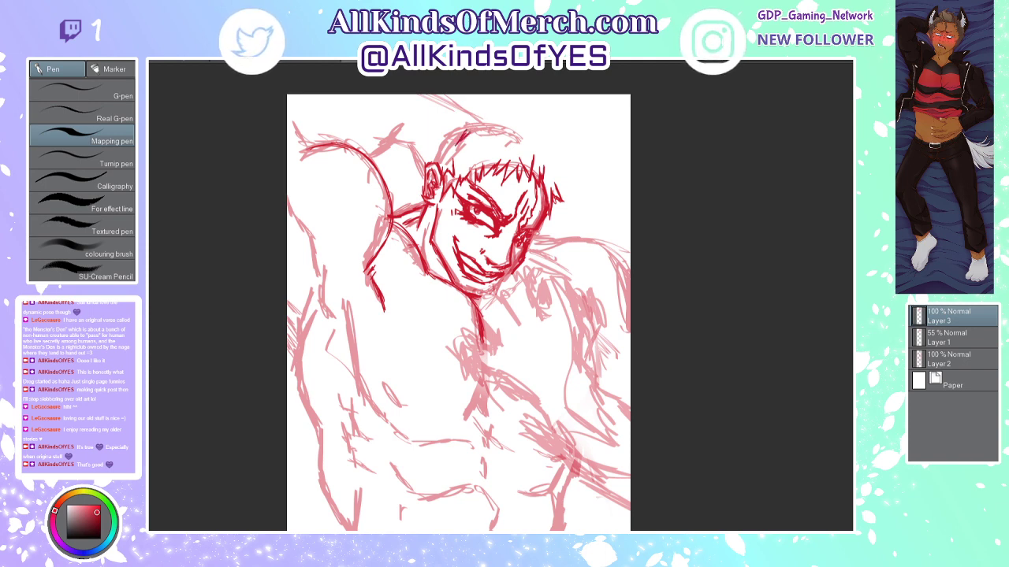
Step: Sketch spiky hair tufts over the top of the right figure's head and down toward the far temple
{"action": "left_click_drag", "start_coordinate": [465, 134], "coordinate": [466, 155]}
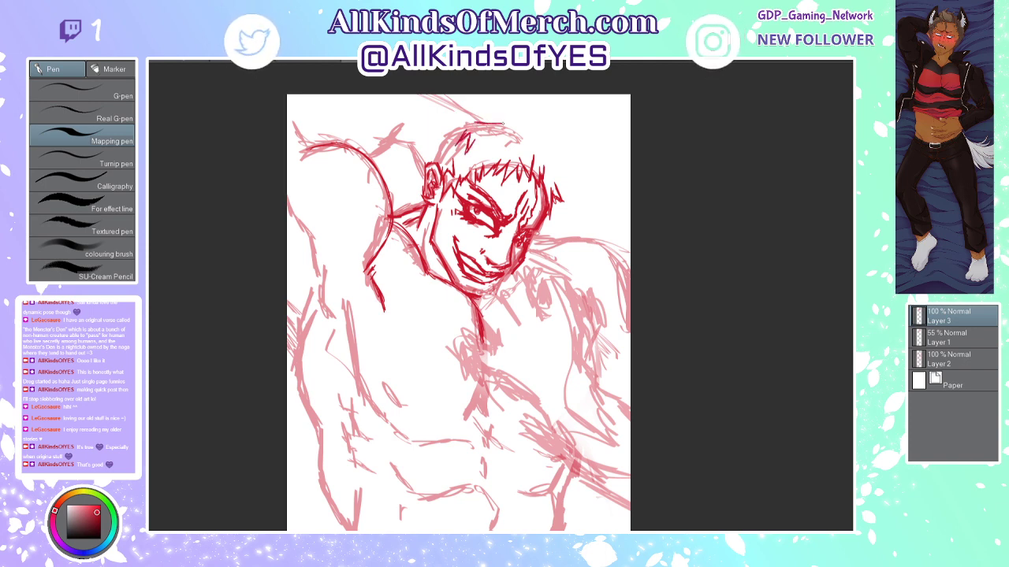
{"action": "left_click_drag", "start_coordinate": [476, 123], "coordinate": [503, 124]}
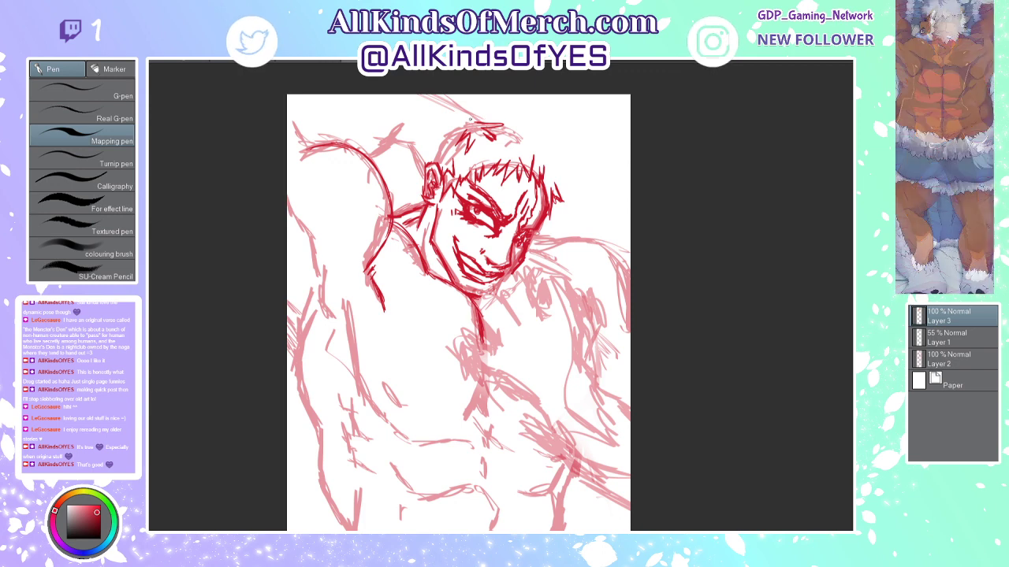
{"action": "left_click_drag", "start_coordinate": [482, 119], "coordinate": [474, 101]}
{"action": "left_click_drag", "start_coordinate": [482, 115], "coordinate": [503, 106]}
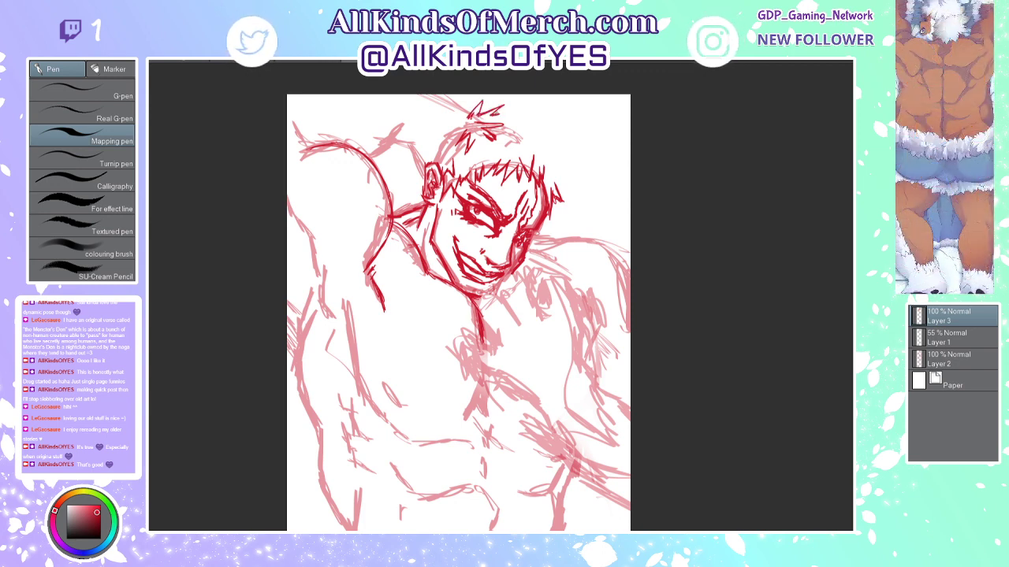
{"action": "left_click_drag", "start_coordinate": [495, 117], "coordinate": [537, 111]}
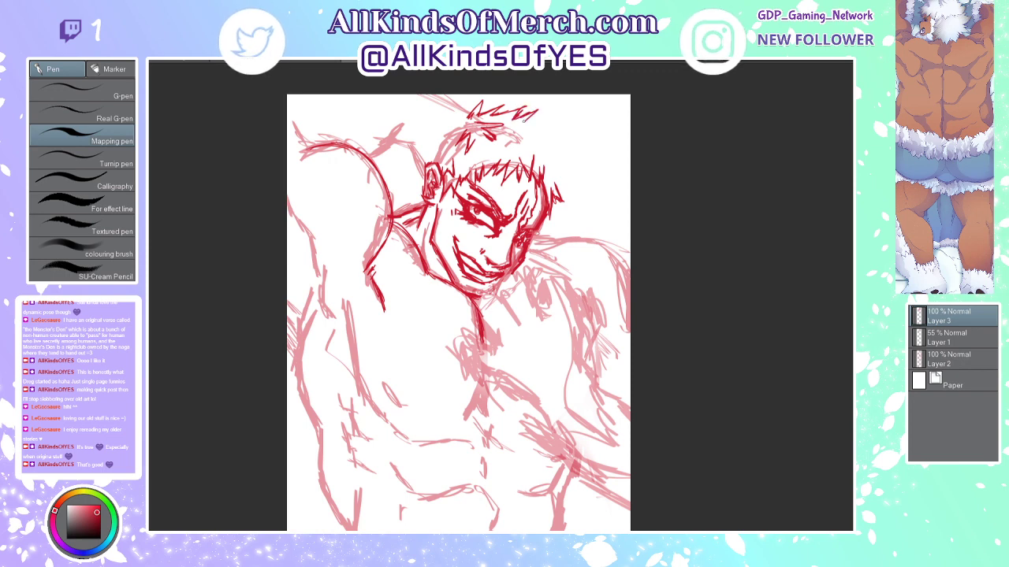
{"action": "left_click_drag", "start_coordinate": [538, 112], "coordinate": [544, 151]}
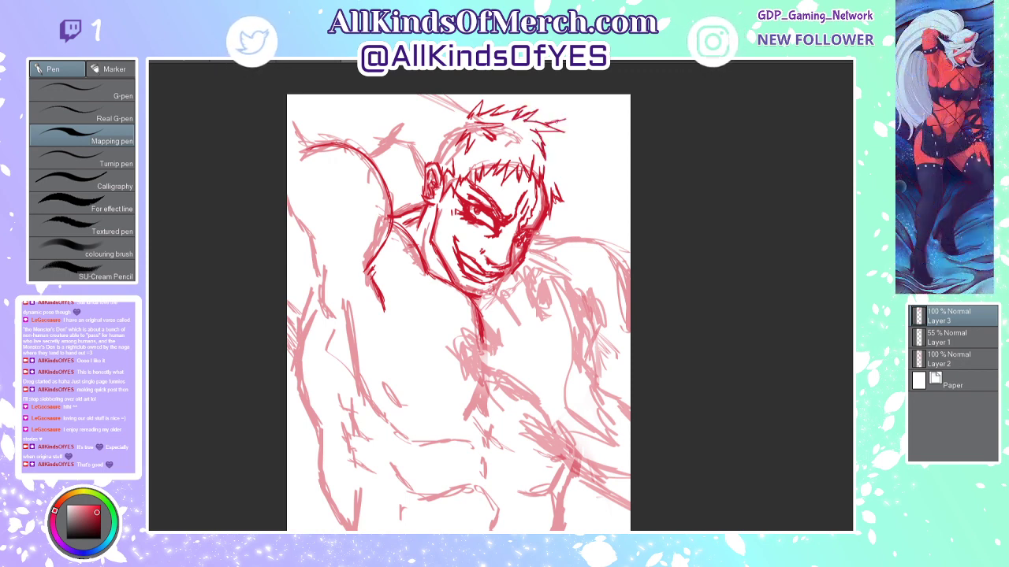
{"action": "left_click_drag", "start_coordinate": [544, 120], "coordinate": [563, 151]}
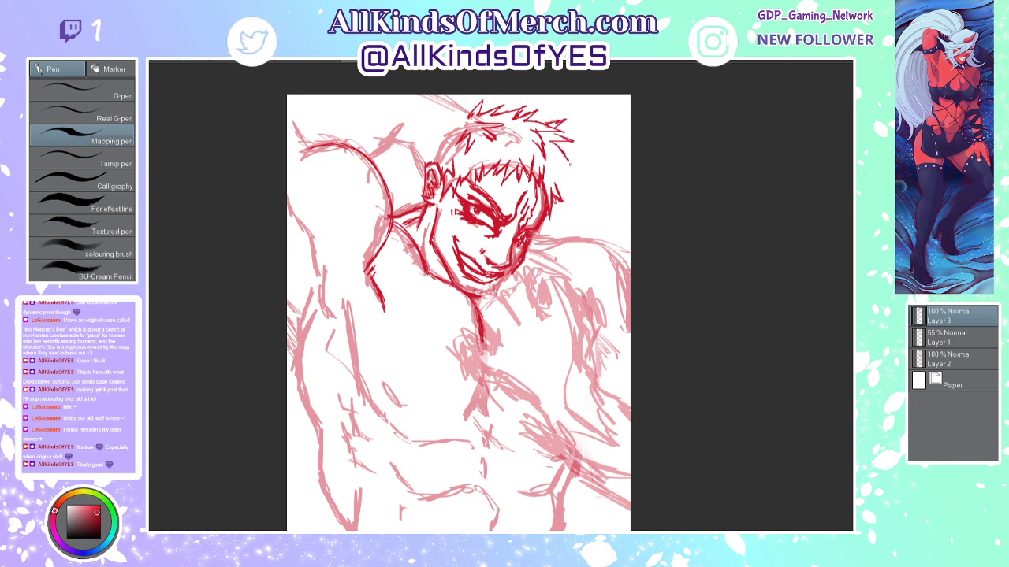
{"action": "left_click_drag", "start_coordinate": [563, 154], "coordinate": [569, 189]}
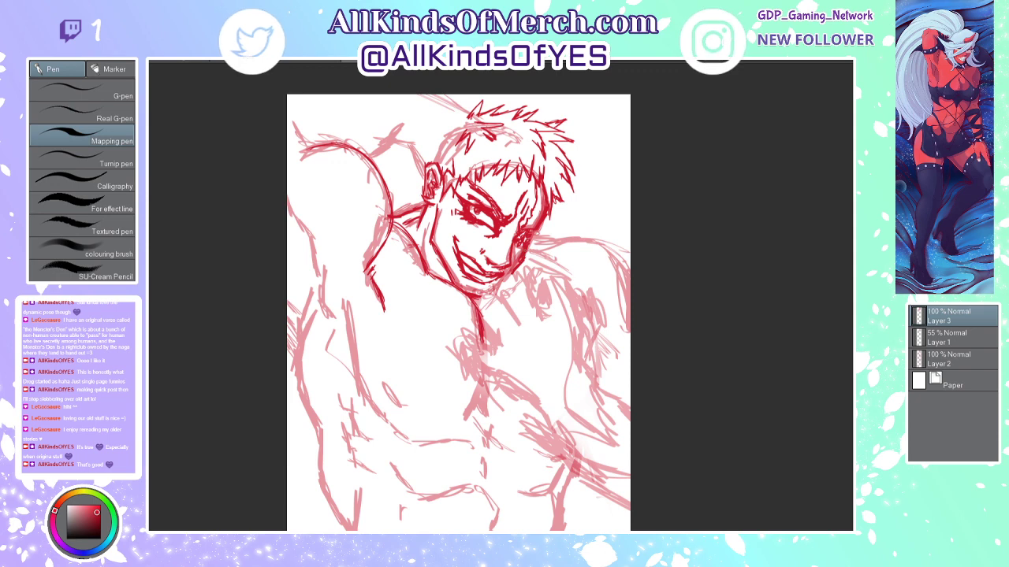
Step: Continue the spiky hair down the far side of the right figure's face to the cheek
{"action": "left_click_drag", "start_coordinate": [530, 262], "coordinate": [542, 252]}
{"action": "left_click_drag", "start_coordinate": [538, 255], "coordinate": [545, 230]}
{"action": "left_click_drag", "start_coordinate": [544, 249], "coordinate": [570, 209]}
{"action": "left_click_drag", "start_coordinate": [568, 214], "coordinate": [568, 186]}
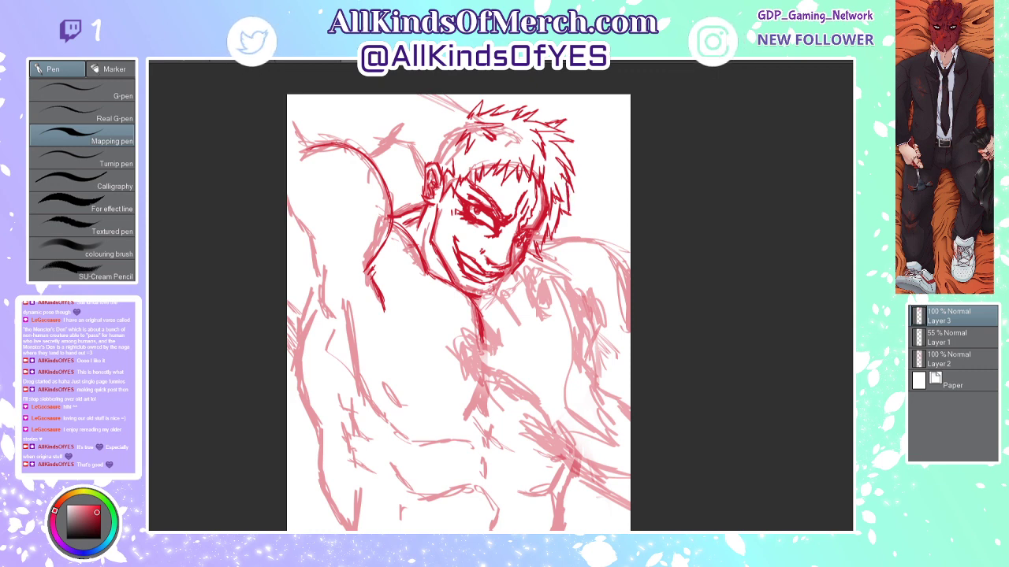
{"action": "left_click_drag", "start_coordinate": [568, 222], "coordinate": [566, 188]}
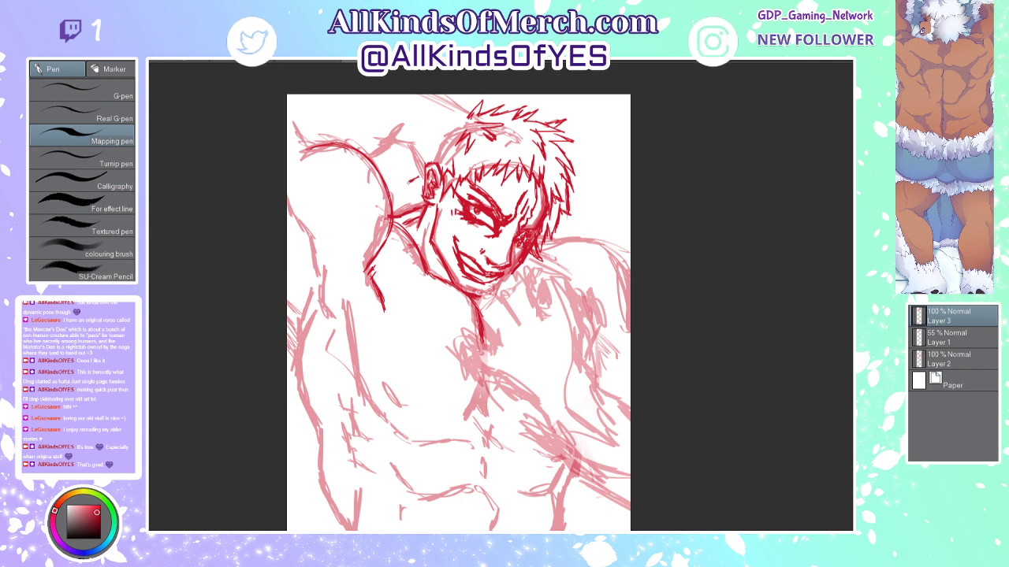
Step: Add short spiky hair tufts behind and above the right figure's near ear
{"action": "left_click_drag", "start_coordinate": [412, 179], "coordinate": [407, 199]}
{"action": "left_click_drag", "start_coordinate": [408, 196], "coordinate": [425, 207]}
{"action": "left_click_drag", "start_coordinate": [410, 208], "coordinate": [424, 222]}
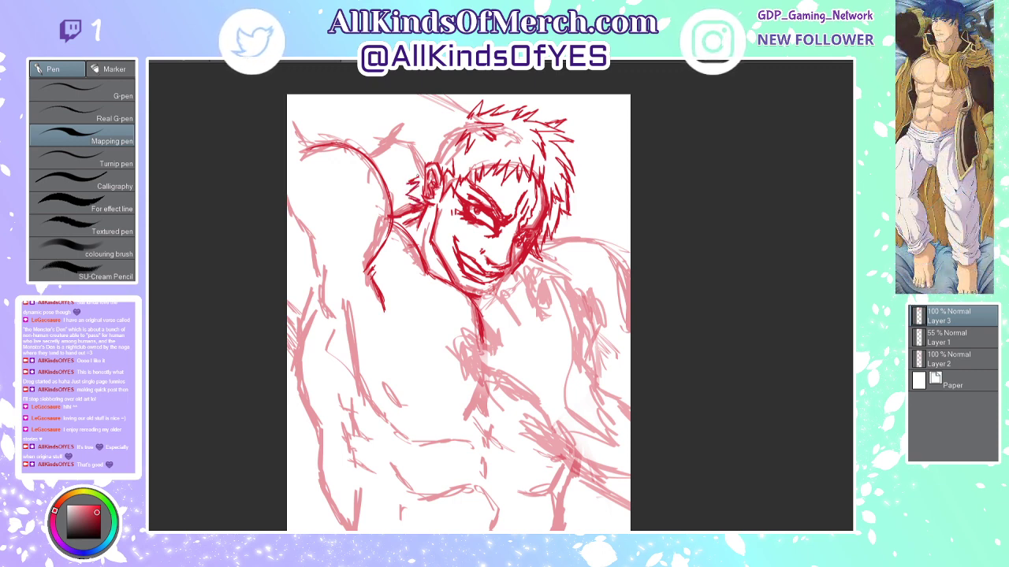
{"action": "left_click_drag", "start_coordinate": [403, 175], "coordinate": [423, 158]}
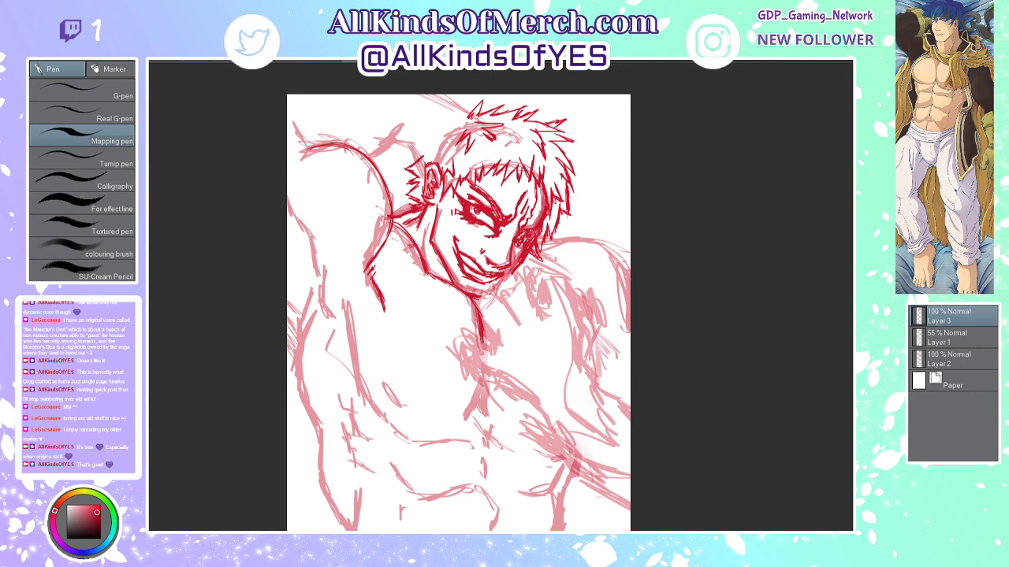
Step: Add spiky hair tufts along the back of the right figure's head, from the crown down toward the ear
{"action": "left_click_drag", "start_coordinate": [471, 109], "coordinate": [438, 134]}
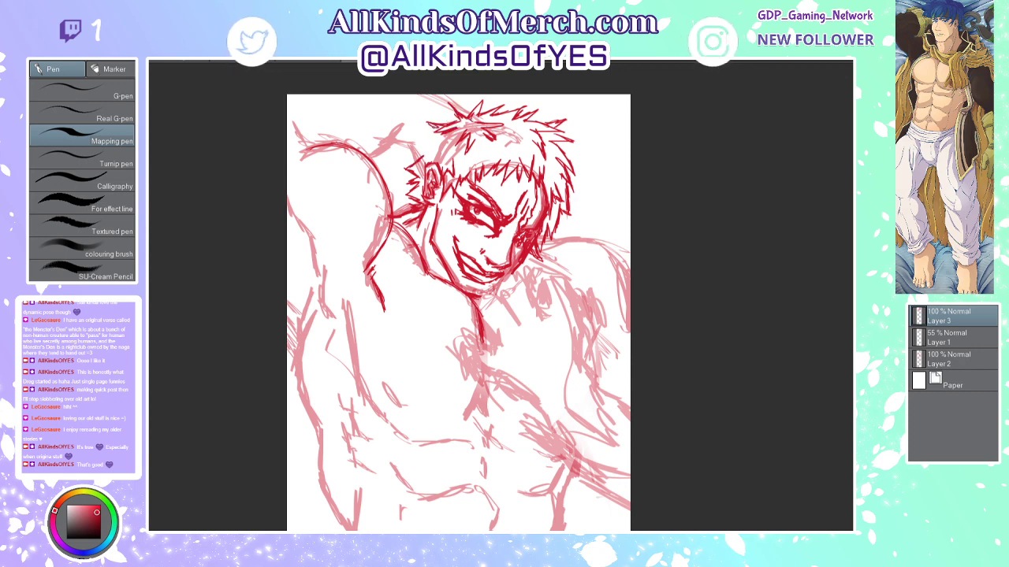
{"action": "left_click_drag", "start_coordinate": [446, 122], "coordinate": [412, 144]}
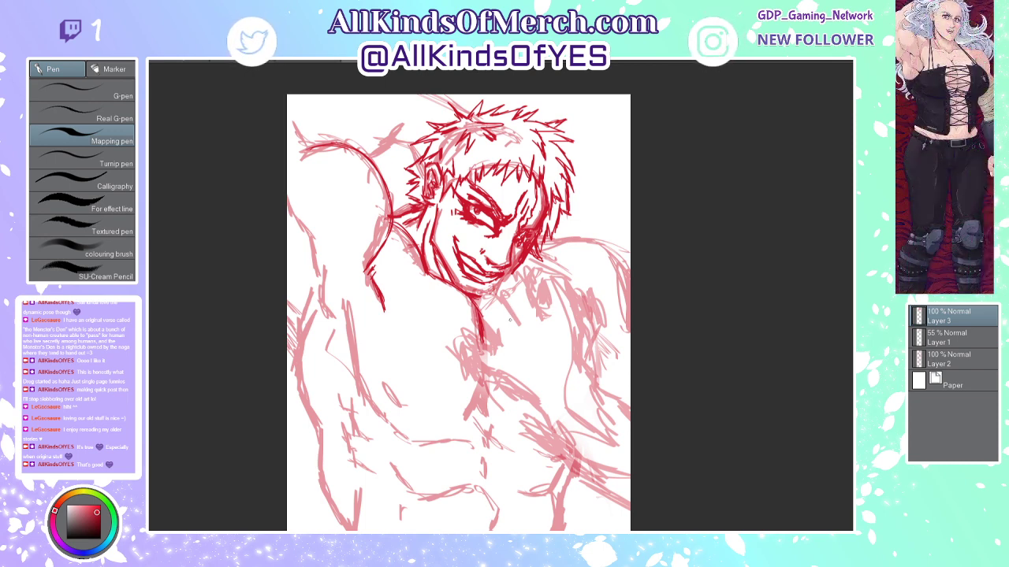
Step: Sketch the curled fingers and knuckle lines of the hand beneath the right figure's chin
{"action": "left_click_drag", "start_coordinate": [487, 294], "coordinate": [512, 325]}
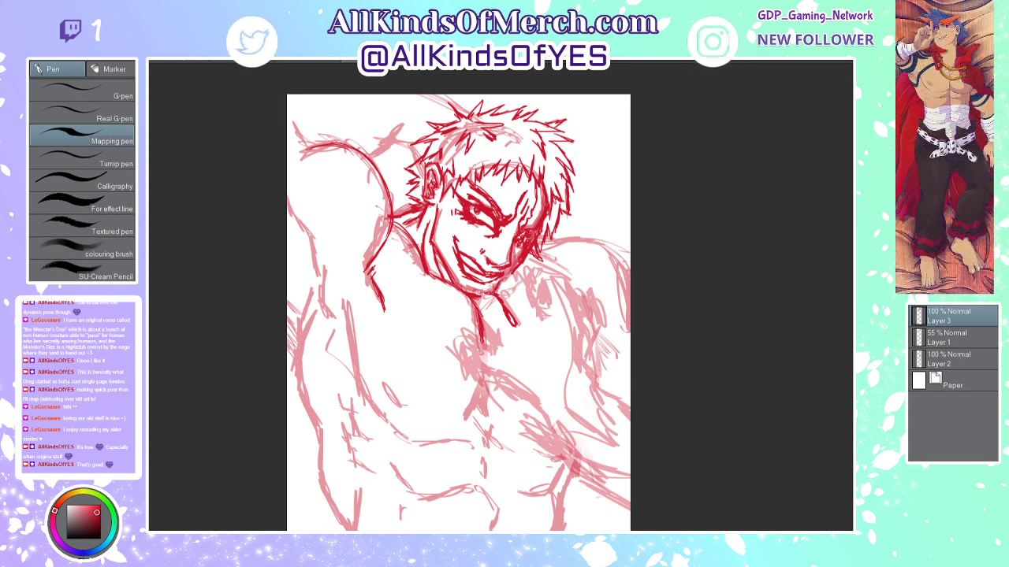
{"action": "mouse_move", "coordinate": [505, 282]}
{"action": "left_mouse_down"}
{"action": "mouse_move", "coordinate": [522, 286]}
{"action": "mouse_move", "coordinate": [540, 311]}
{"action": "left_mouse_up"}
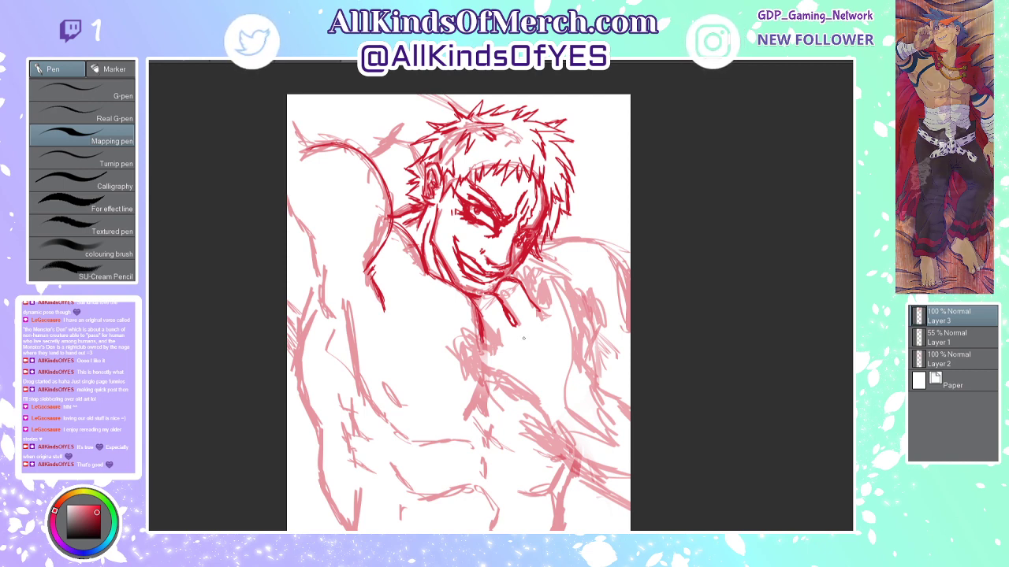
{"action": "left_click_drag", "start_coordinate": [529, 334], "coordinate": [542, 368]}
{"action": "mouse_move", "coordinate": [538, 333]}
{"action": "left_mouse_down"}
{"action": "mouse_move", "coordinate": [543, 351]}
{"action": "mouse_move", "coordinate": [535, 324]}
{"action": "mouse_move", "coordinate": [559, 384]}
{"action": "mouse_move", "coordinate": [552, 368]}
{"action": "left_mouse_up"}
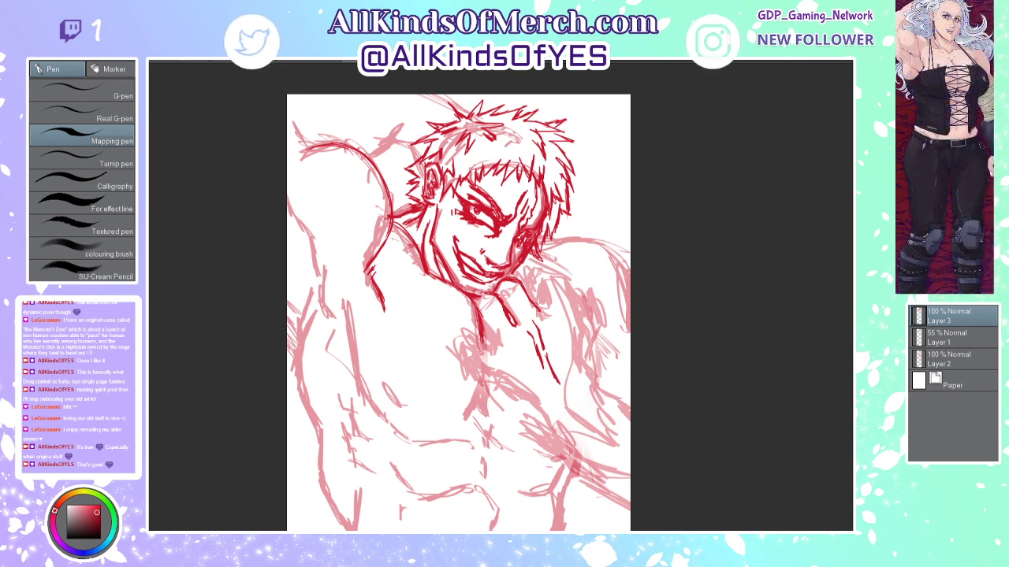
{"action": "left_click_drag", "start_coordinate": [533, 301], "coordinate": [543, 302]}
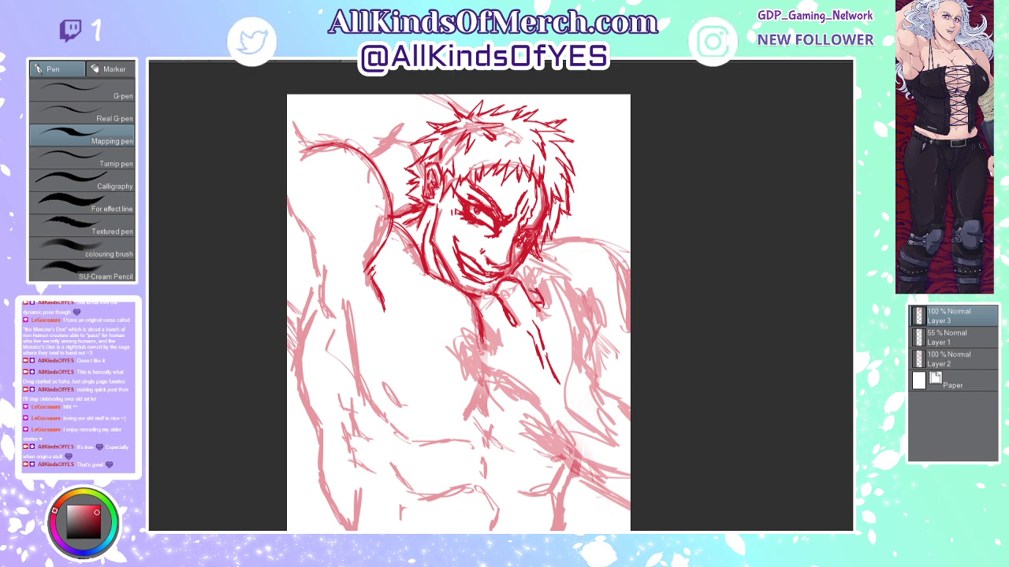
Step: Outline the outer edge of the hand below the chin, plus the thumb and the palm's lower edge down to the wrist
{"action": "mouse_move", "coordinate": [518, 280]}
{"action": "left_mouse_down"}
{"action": "mouse_move", "coordinate": [529, 270]}
{"action": "mouse_move", "coordinate": [553, 274]}
{"action": "mouse_move", "coordinate": [572, 299]}
{"action": "mouse_move", "coordinate": [572, 338]}
{"action": "left_mouse_up"}
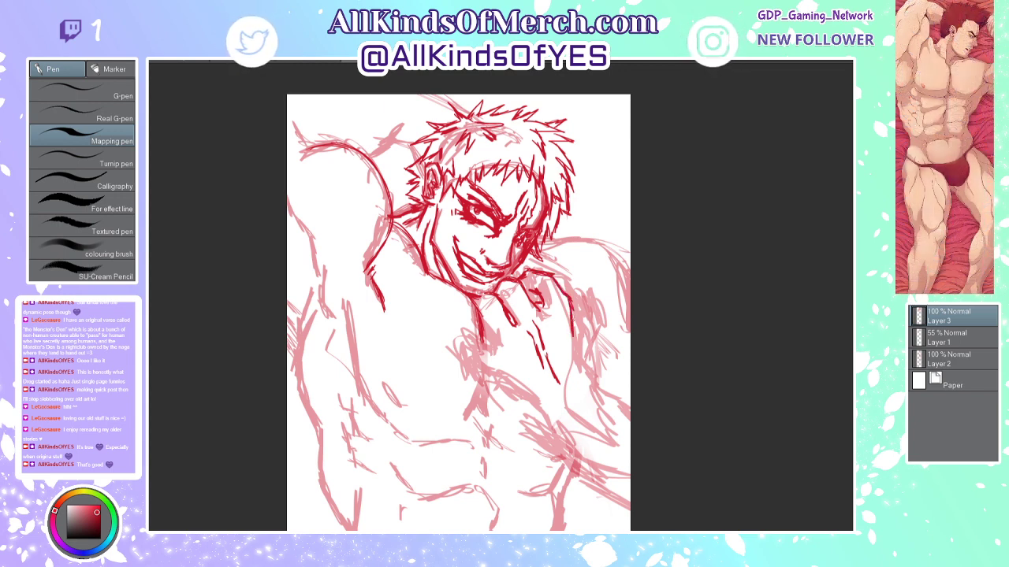
{"action": "mouse_move", "coordinate": [564, 293]}
{"action": "left_mouse_down"}
{"action": "mouse_move", "coordinate": [579, 281]}
{"action": "mouse_move", "coordinate": [594, 317]}
{"action": "mouse_move", "coordinate": [584, 362]}
{"action": "mouse_move", "coordinate": [580, 342]}
{"action": "mouse_move", "coordinate": [580, 384]}
{"action": "mouse_move", "coordinate": [551, 413]}
{"action": "left_mouse_up"}
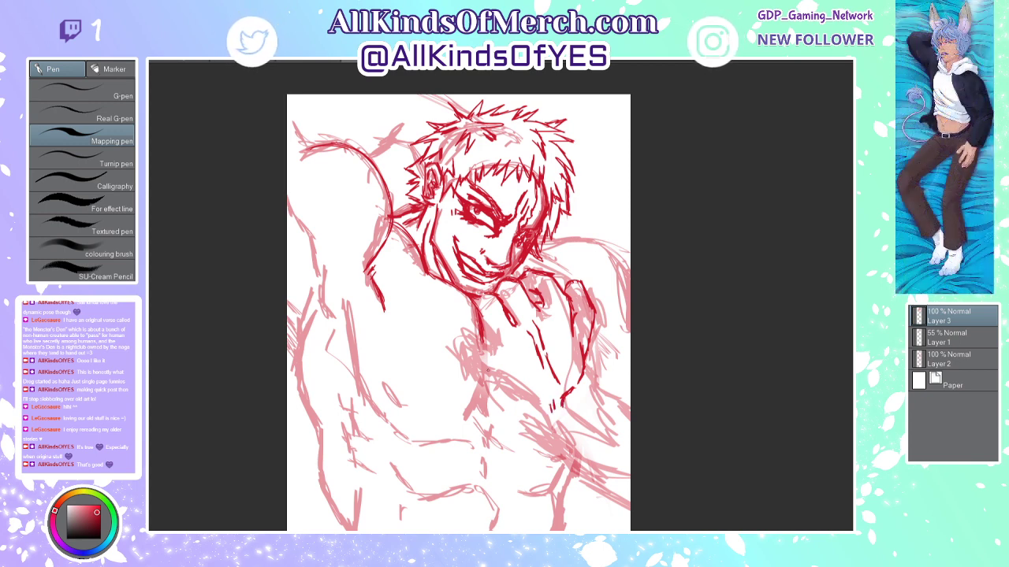
{"action": "mouse_move", "coordinate": [471, 304]}
{"action": "left_mouse_down"}
{"action": "mouse_move", "coordinate": [494, 334]}
{"action": "mouse_move", "coordinate": [490, 348]}
{"action": "left_mouse_up"}
{"action": "mouse_move", "coordinate": [477, 332]}
{"action": "left_mouse_down"}
{"action": "mouse_move", "coordinate": [484, 346]}
{"action": "mouse_move", "coordinate": [462, 339]}
{"action": "mouse_move", "coordinate": [462, 366]}
{"action": "mouse_move", "coordinate": [547, 405]}
{"action": "left_mouse_up"}
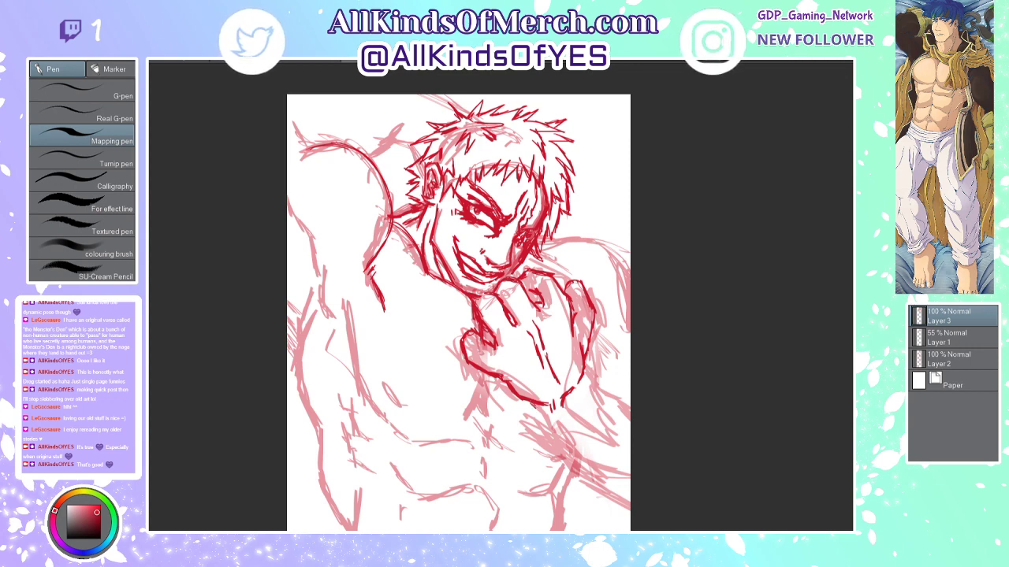
Step: Draw the lower and upper contours of the bent forearm from the wrist to the canvas edge
{"action": "left_click_drag", "start_coordinate": [527, 404], "coordinate": [555, 432]}
{"action": "left_click_drag", "start_coordinate": [542, 421], "coordinate": [555, 432]}
{"action": "mouse_move", "coordinate": [546, 428]}
{"action": "left_mouse_down"}
{"action": "mouse_move", "coordinate": [581, 478]}
{"action": "mouse_move", "coordinate": [632, 510]}
{"action": "left_mouse_up"}
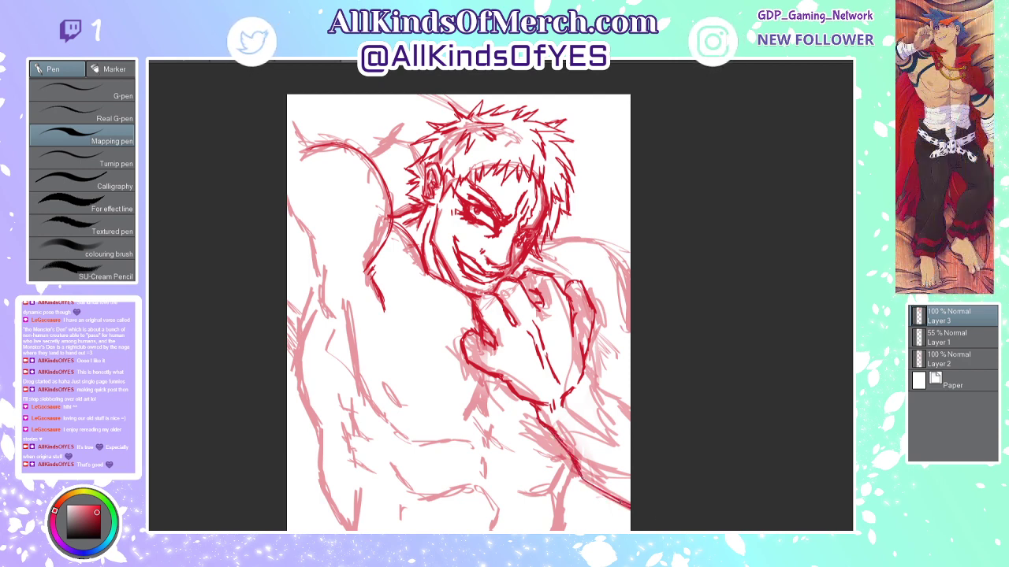
{"action": "left_click_drag", "start_coordinate": [561, 434], "coordinate": [629, 494]}
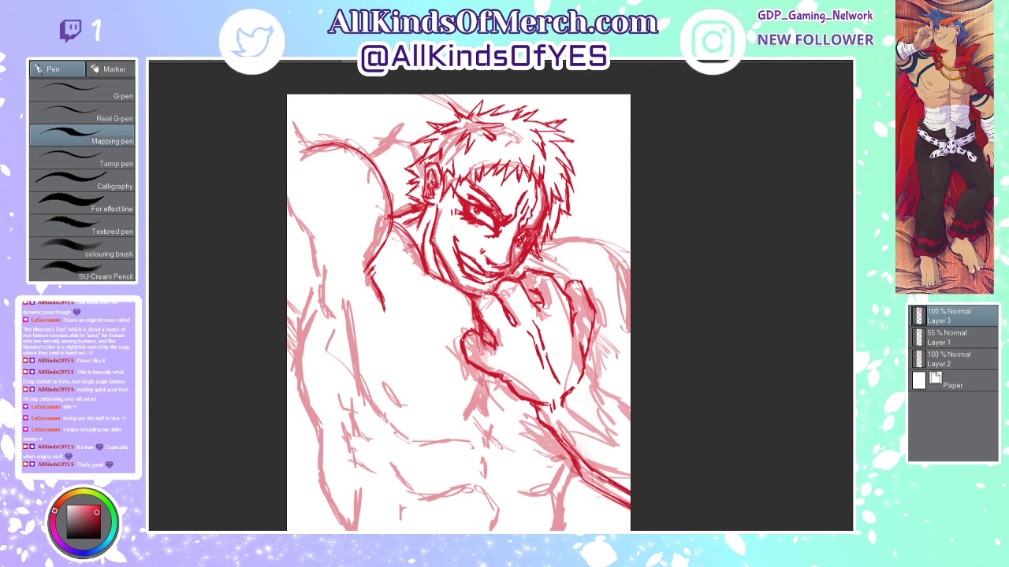
{"action": "mouse_move", "coordinate": [583, 359]}
{"action": "left_mouse_down"}
{"action": "mouse_move", "coordinate": [600, 388]}
{"action": "mouse_move", "coordinate": [631, 408]}
{"action": "left_mouse_up"}
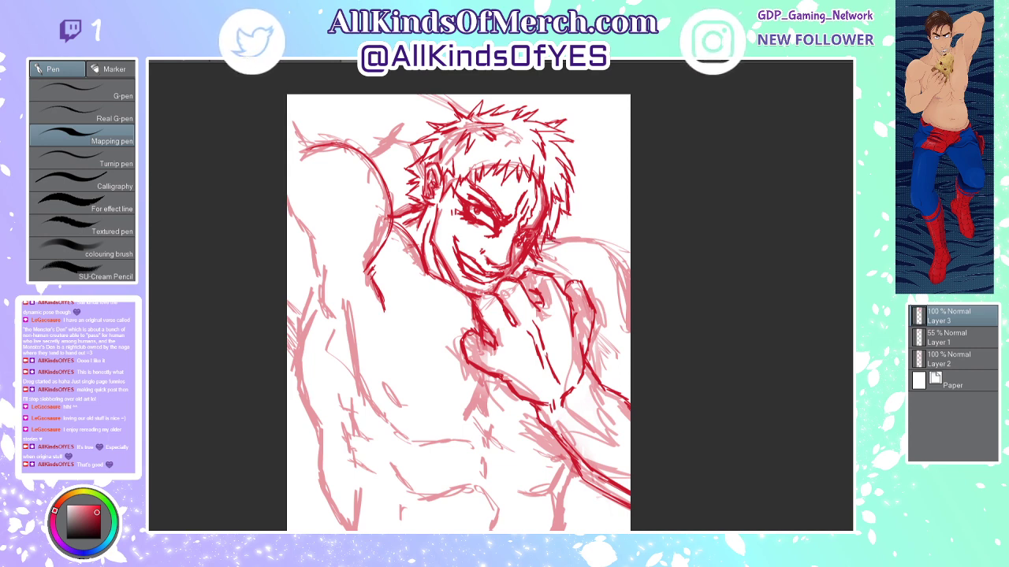
Step: Sketch the far shoulder's curve beside the face and the upper-arm crease lines behind the hand
{"action": "mouse_move", "coordinate": [563, 244]}
{"action": "left_mouse_down"}
{"action": "mouse_move", "coordinate": [582, 270]}
{"action": "mouse_move", "coordinate": [566, 234]}
{"action": "mouse_move", "coordinate": [596, 227]}
{"action": "mouse_move", "coordinate": [624, 236]}
{"action": "mouse_move", "coordinate": [629, 251]}
{"action": "left_mouse_up"}
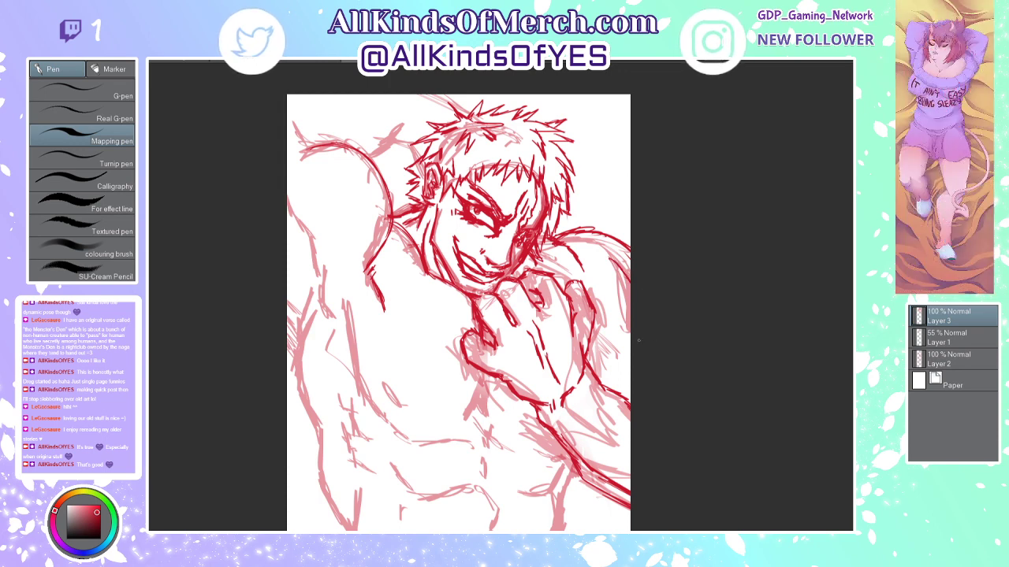
{"action": "left_click_drag", "start_coordinate": [597, 379], "coordinate": [595, 342]}
{"action": "mouse_move", "coordinate": [594, 327]}
{"action": "left_mouse_down"}
{"action": "mouse_move", "coordinate": [598, 355]}
{"action": "mouse_move", "coordinate": [616, 358]}
{"action": "left_mouse_up"}
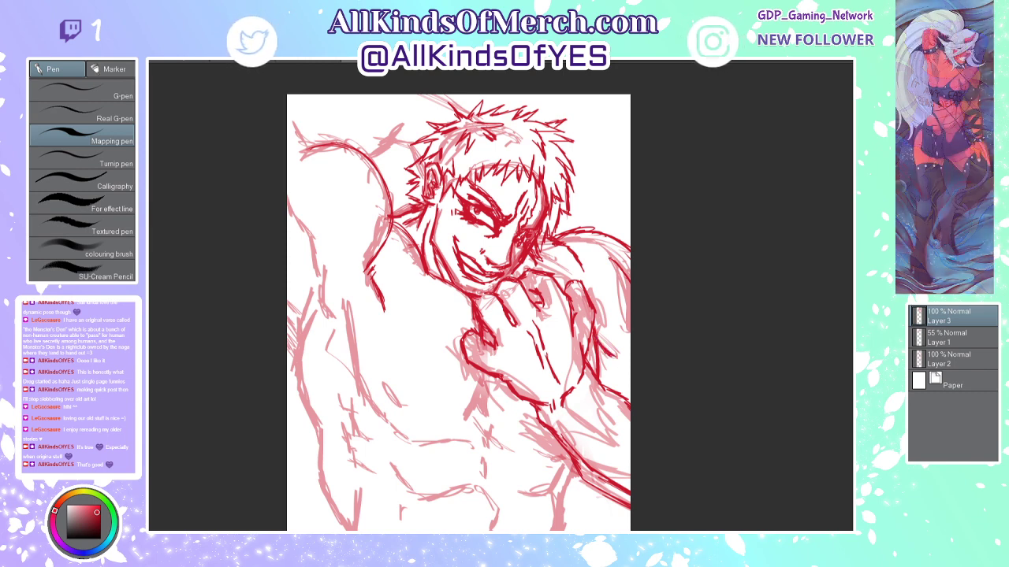
Step: Refine the raised arm's lines behind the head and draw its outer contour down to the armpit
{"action": "scroll", "coordinate": [613, 270], "scroll_direction": "down", "scroll_amount": 5}
{"action": "scroll", "coordinate": [600, 277], "scroll_direction": "up", "scroll_amount": 2}
{"action": "scroll", "coordinate": [596, 277], "scroll_direction": "up", "scroll_amount": 3}
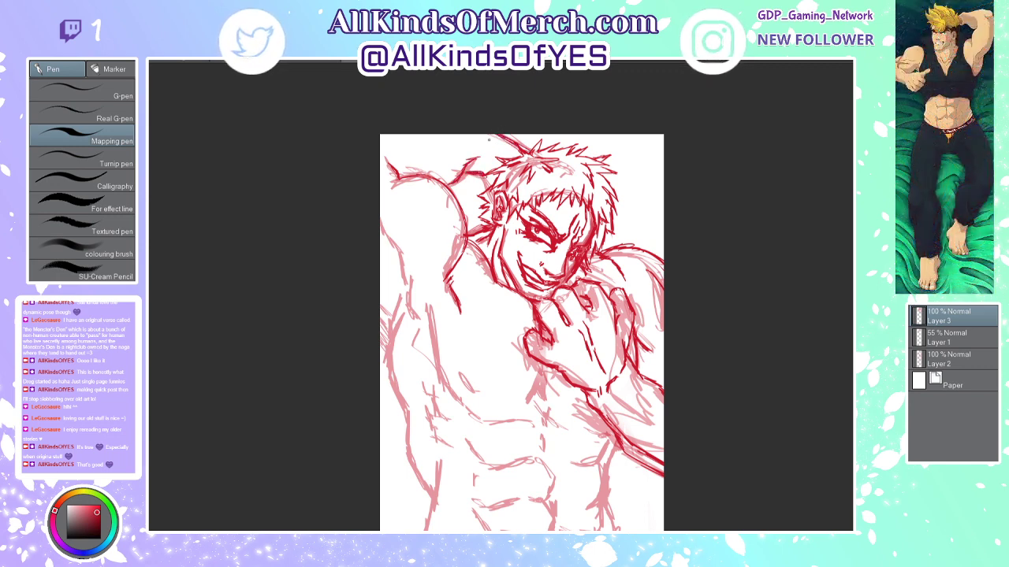
{"action": "left_click_drag", "start_coordinate": [482, 134], "coordinate": [494, 144]}
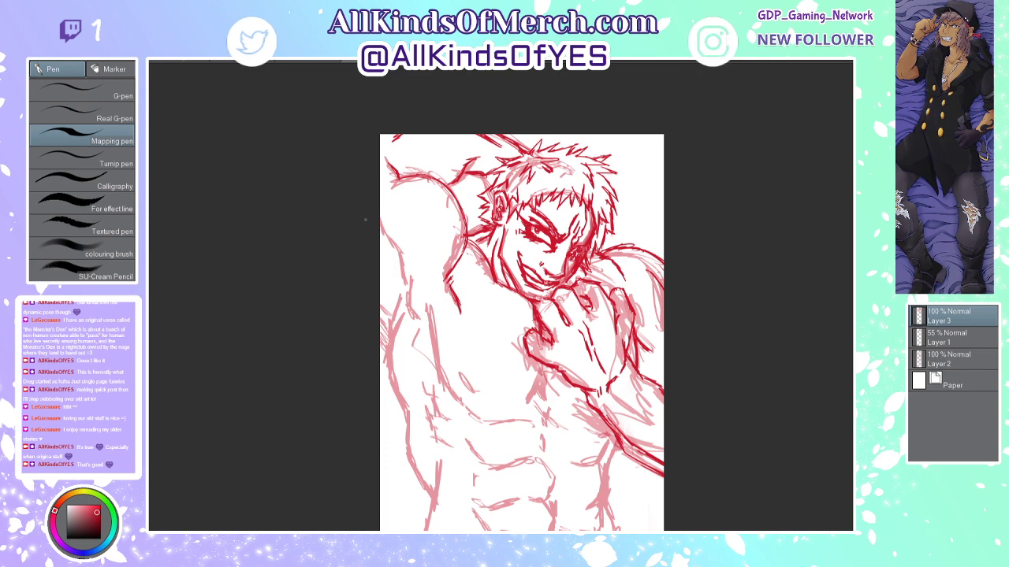
{"action": "left_click_drag", "start_coordinate": [388, 224], "coordinate": [419, 320]}
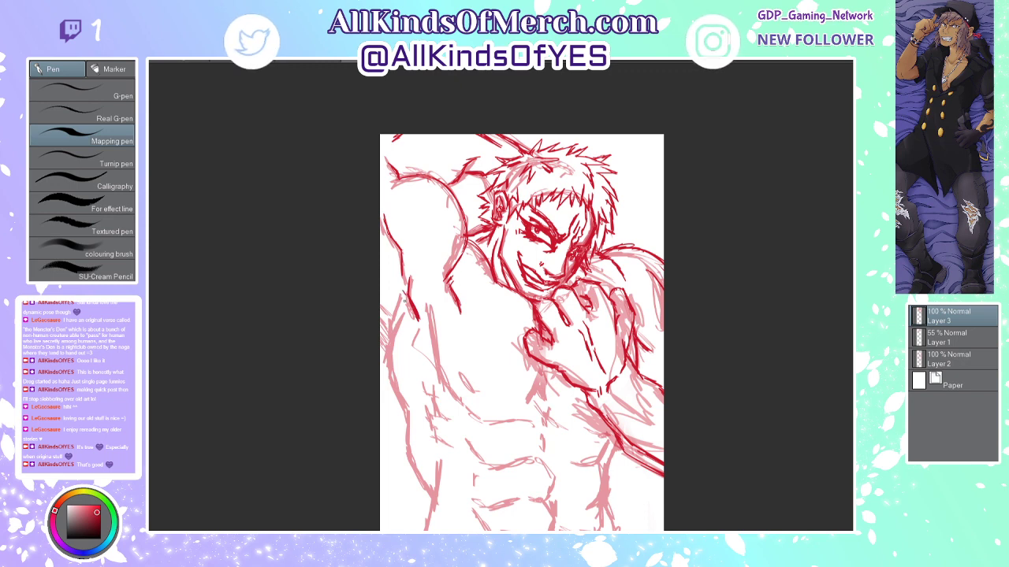
Step: Draw the torso's side contour below the raised arm, from the armpit down along the ribs
{"action": "mouse_move", "coordinate": [400, 285]}
{"action": "left_mouse_down"}
{"action": "mouse_move", "coordinate": [384, 368]}
{"action": "mouse_move", "coordinate": [414, 415]}
{"action": "left_mouse_up"}
{"action": "left_click_drag", "start_coordinate": [404, 378], "coordinate": [408, 410]}
{"action": "mouse_move", "coordinate": [387, 349]}
{"action": "left_mouse_down"}
{"action": "mouse_move", "coordinate": [384, 307]}
{"action": "mouse_move", "coordinate": [387, 317]}
{"action": "left_mouse_up"}
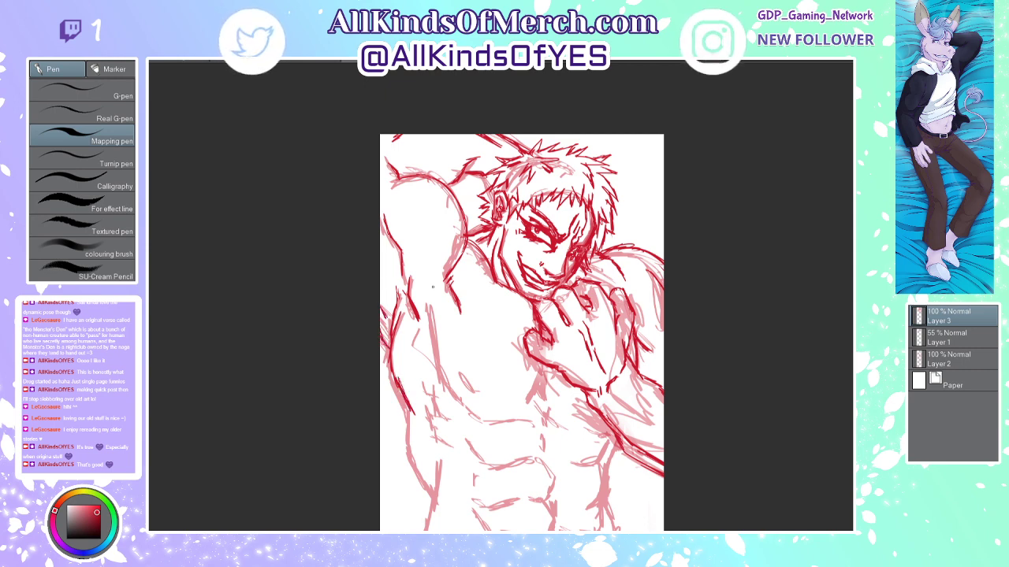
Step: Select the torso's new side contour with the Selection pen, move it slightly outward and clear the selection
{"action": "scroll", "coordinate": [432, 286], "scroll_direction": "down", "scroll_amount": 5}
{"action": "scroll", "coordinate": [437, 314], "scroll_direction": "up", "scroll_amount": 4}
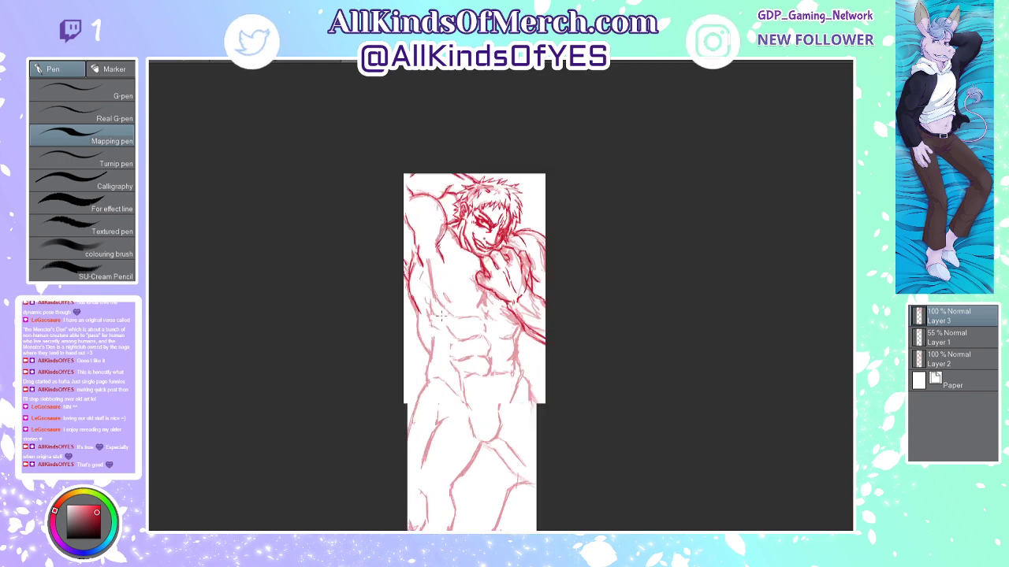
{"action": "scroll", "coordinate": [503, 284], "scroll_direction": "up", "scroll_amount": 2}
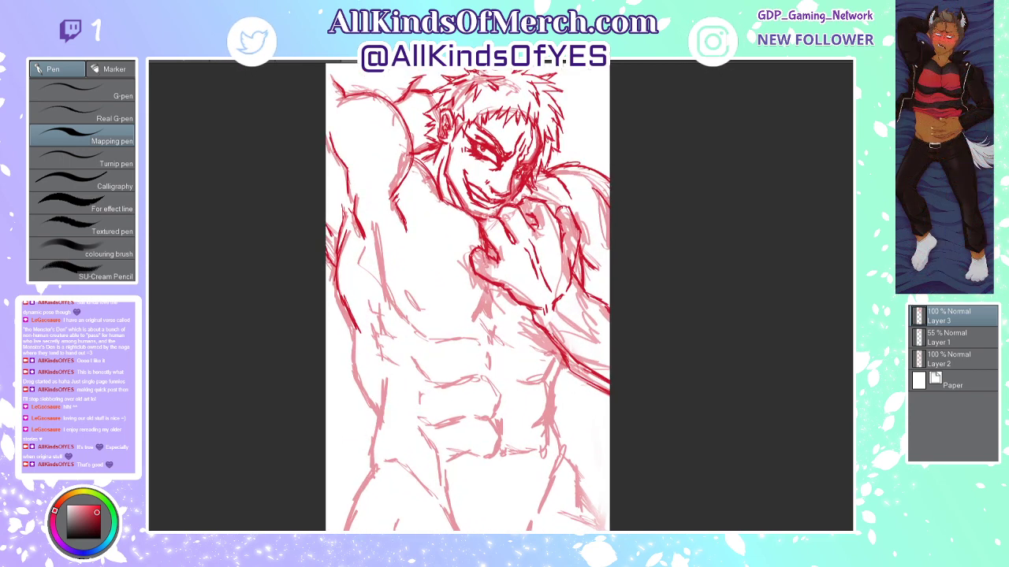
{"action": "key", "text": "m"}
{"action": "left_click", "coordinate": [113, 169]}
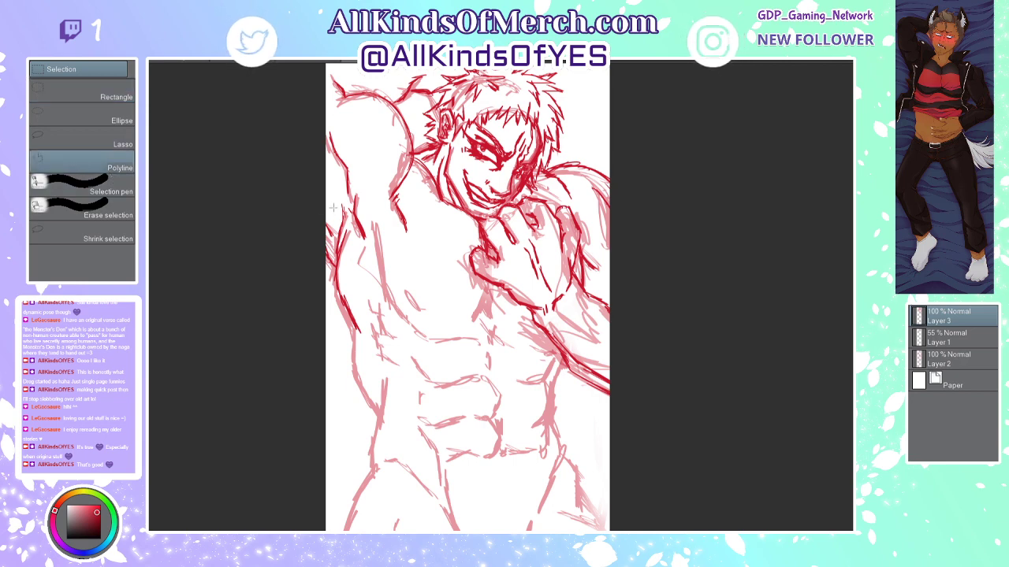
{"action": "left_click", "coordinate": [115, 189]}
{"action": "mouse_move", "coordinate": [333, 210]}
{"action": "left_mouse_down"}
{"action": "mouse_move", "coordinate": [345, 228]}
{"action": "mouse_move", "coordinate": [324, 247]}
{"action": "mouse_move", "coordinate": [366, 351]}
{"action": "left_mouse_up"}
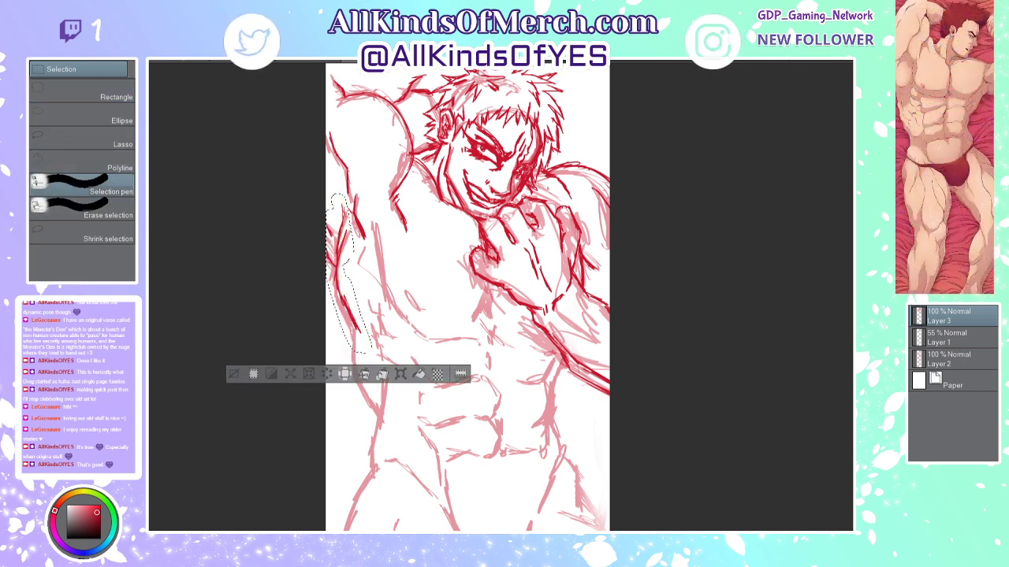
{"action": "key", "text": "k"}
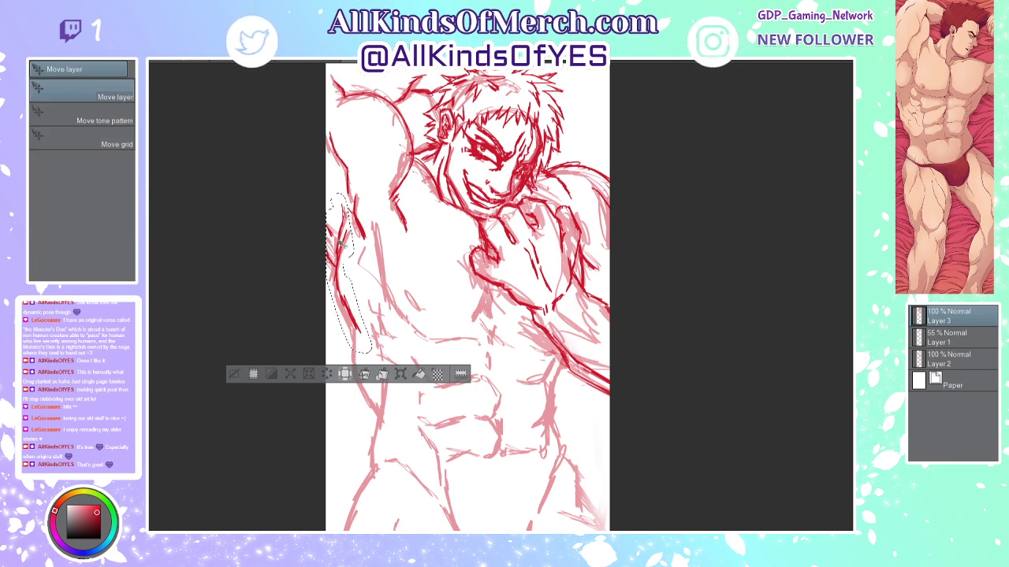
{"action": "left_click_drag", "start_coordinate": [352, 246], "coordinate": [344, 249]}
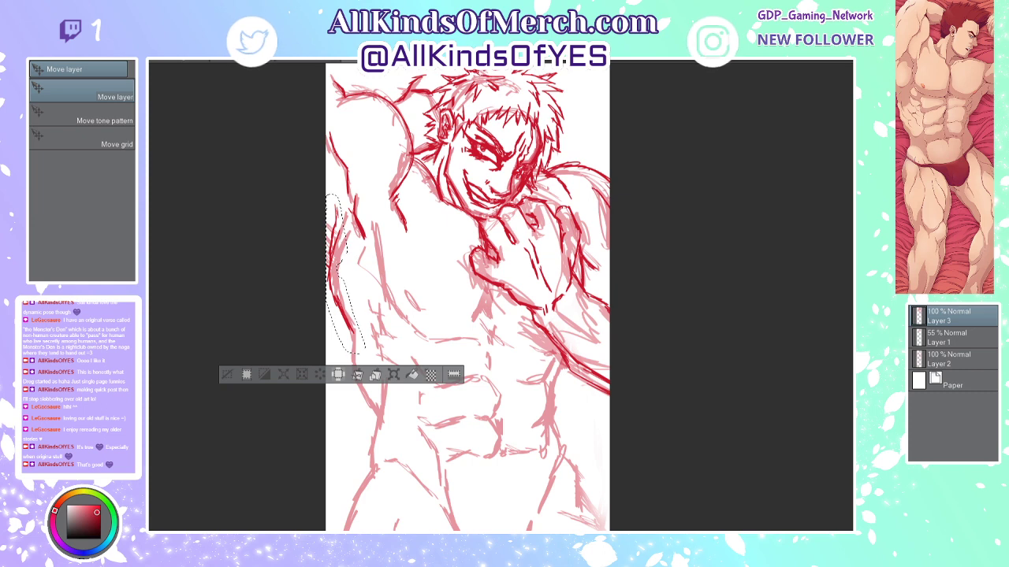
{"action": "key", "text": "p"}
{"action": "key", "text": "ctrl+d"}
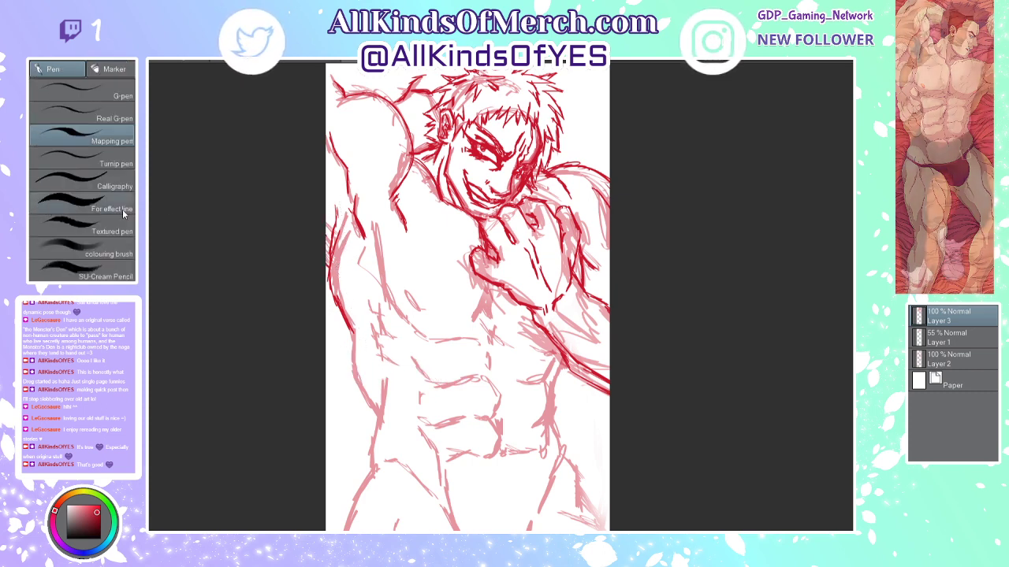
Step: Extend the torso's side contour to the hip, then outline the chest muscle below the raised arm with its nipple
{"action": "mouse_move", "coordinate": [349, 328]}
{"action": "left_mouse_down"}
{"action": "mouse_move", "coordinate": [366, 397]}
{"action": "mouse_move", "coordinate": [379, 407]}
{"action": "mouse_move", "coordinate": [365, 474]}
{"action": "left_mouse_up"}
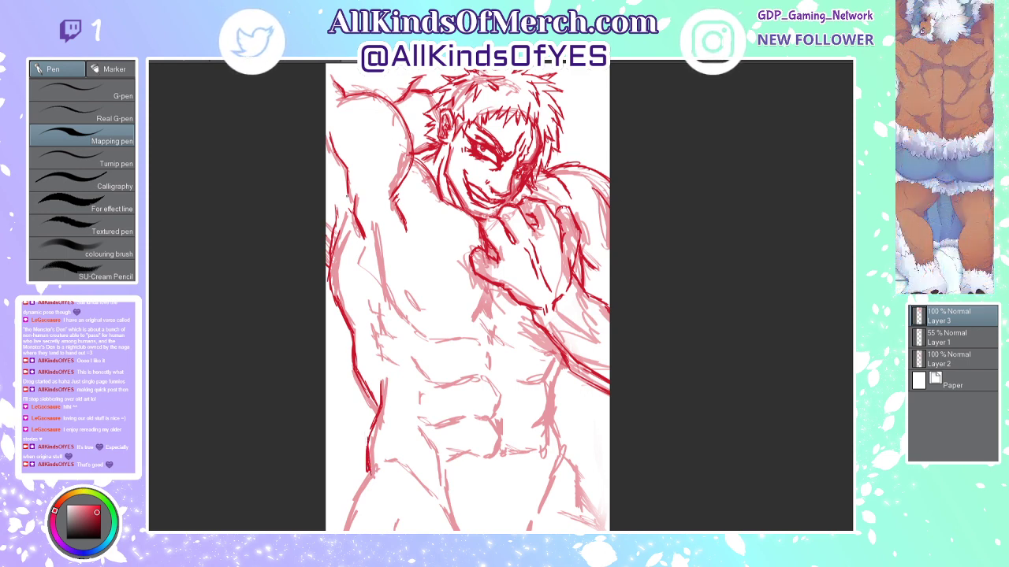
{"action": "left_click_drag", "start_coordinate": [374, 226], "coordinate": [384, 271]}
{"action": "mouse_move", "coordinate": [374, 228]}
{"action": "left_mouse_down"}
{"action": "mouse_move", "coordinate": [384, 304]}
{"action": "mouse_move", "coordinate": [435, 342]}
{"action": "left_mouse_up"}
{"action": "left_click_drag", "start_coordinate": [430, 340], "coordinate": [455, 337]}
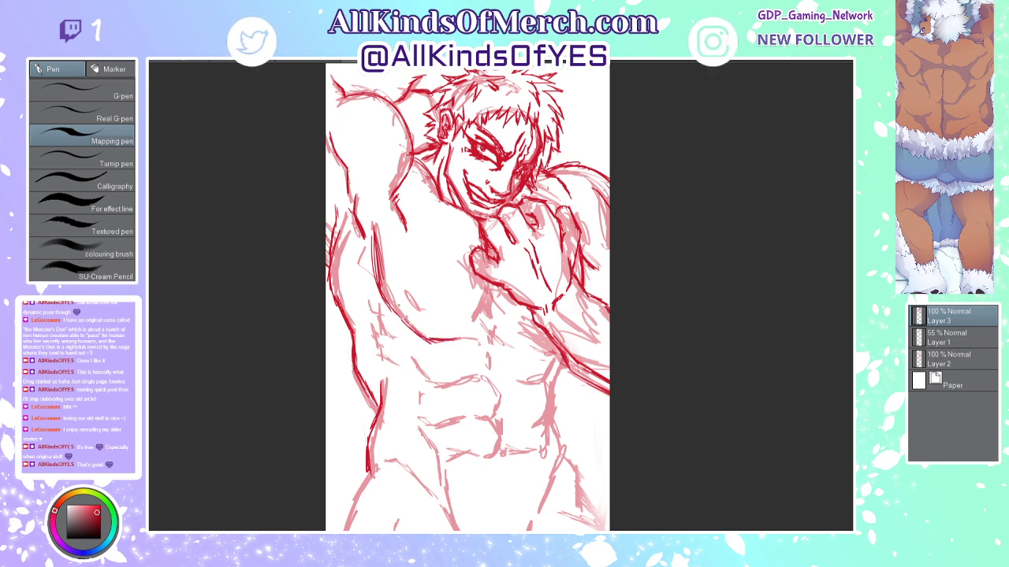
{"action": "left_click_drag", "start_coordinate": [398, 294], "coordinate": [416, 310]}
{"action": "left_click_drag", "start_coordinate": [405, 301], "coordinate": [418, 312]}
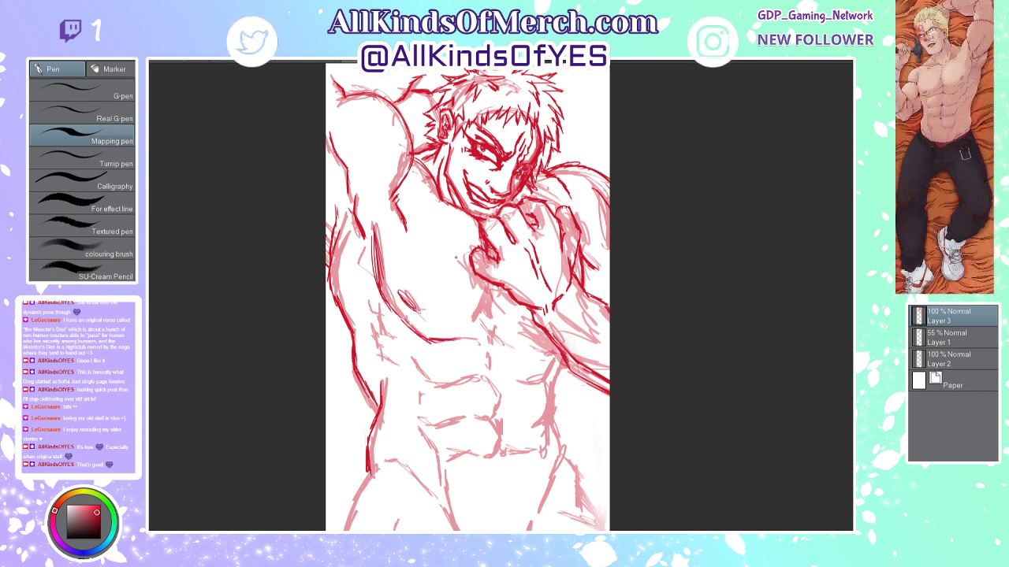
Step: Sketch the chest's centre line below the hand and the short marks at the base of the breastbone
{"action": "left_click_drag", "start_coordinate": [494, 285], "coordinate": [488, 317]}
{"action": "mouse_move", "coordinate": [495, 284]}
{"action": "left_mouse_down"}
{"action": "mouse_move", "coordinate": [467, 337]}
{"action": "mouse_move", "coordinate": [493, 315]}
{"action": "mouse_move", "coordinate": [562, 356]}
{"action": "left_mouse_up"}
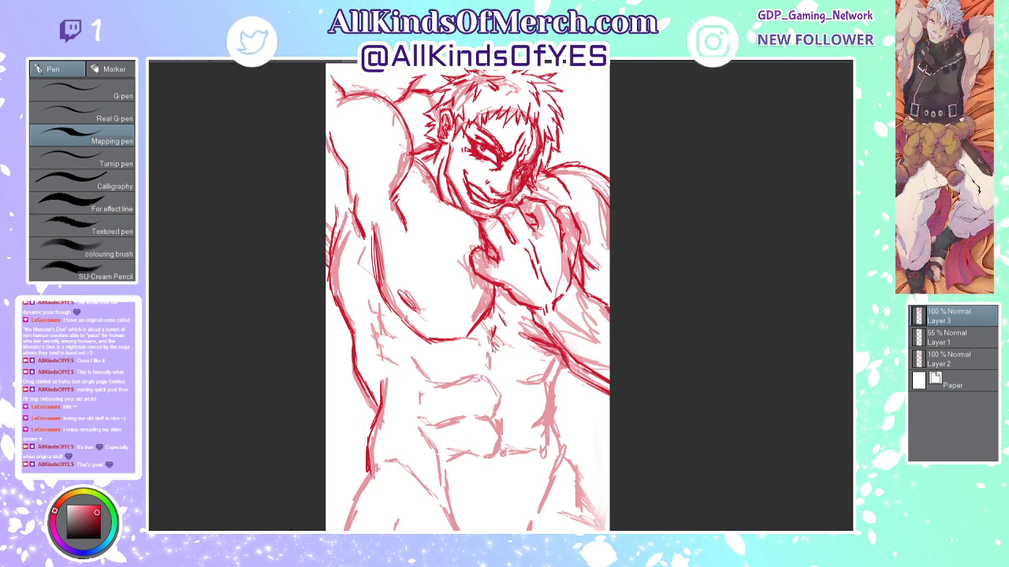
{"action": "left_click_drag", "start_coordinate": [480, 339], "coordinate": [483, 357]}
{"action": "left_click_drag", "start_coordinate": [484, 340], "coordinate": [487, 358]}
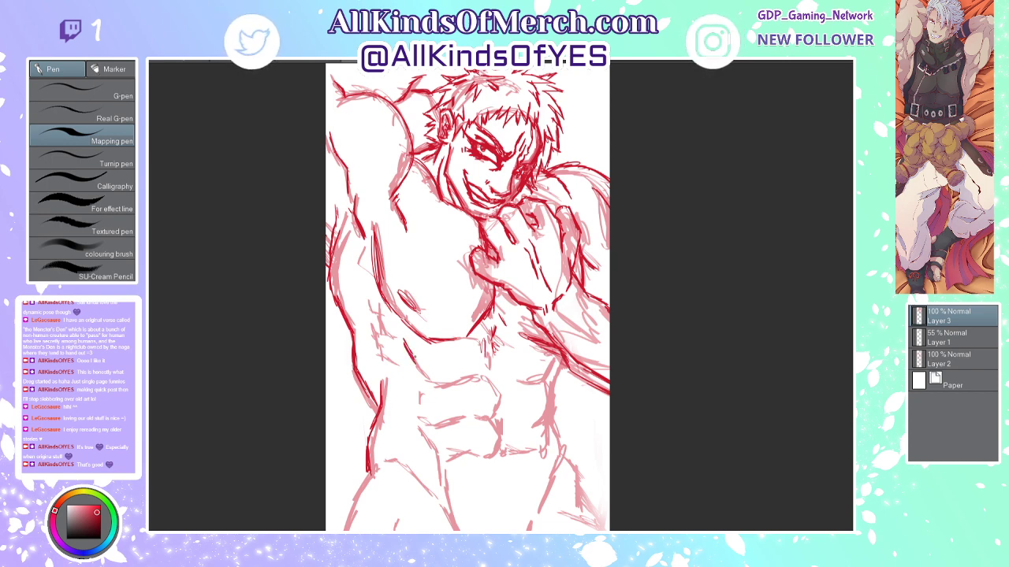
Step: Sketch the abdominal muscles with their centre line and navel, and draw the far waist contour down to the hip
{"action": "mouse_move", "coordinate": [424, 366]}
{"action": "left_mouse_down"}
{"action": "mouse_move", "coordinate": [478, 359]}
{"action": "mouse_move", "coordinate": [513, 372]}
{"action": "mouse_move", "coordinate": [515, 360]}
{"action": "mouse_move", "coordinate": [556, 355]}
{"action": "mouse_move", "coordinate": [541, 401]}
{"action": "mouse_move", "coordinate": [518, 405]}
{"action": "mouse_move", "coordinate": [485, 387]}
{"action": "mouse_move", "coordinate": [494, 405]}
{"action": "left_mouse_up"}
{"action": "left_click_drag", "start_coordinate": [500, 391], "coordinate": [488, 407]}
{"action": "left_click_drag", "start_coordinate": [424, 374], "coordinate": [419, 384]}
{"action": "left_click_drag", "start_coordinate": [419, 394], "coordinate": [418, 415]}
{"action": "mouse_move", "coordinate": [418, 413]}
{"action": "left_mouse_down"}
{"action": "mouse_move", "coordinate": [478, 405]}
{"action": "mouse_move", "coordinate": [485, 415]}
{"action": "mouse_move", "coordinate": [514, 397]}
{"action": "mouse_move", "coordinate": [546, 401]}
{"action": "mouse_move", "coordinate": [551, 420]}
{"action": "mouse_move", "coordinate": [547, 437]}
{"action": "mouse_move", "coordinate": [500, 438]}
{"action": "mouse_move", "coordinate": [498, 420]}
{"action": "mouse_move", "coordinate": [497, 448]}
{"action": "mouse_move", "coordinate": [436, 441]}
{"action": "mouse_move", "coordinate": [438, 486]}
{"action": "mouse_move", "coordinate": [427, 431]}
{"action": "left_mouse_up"}
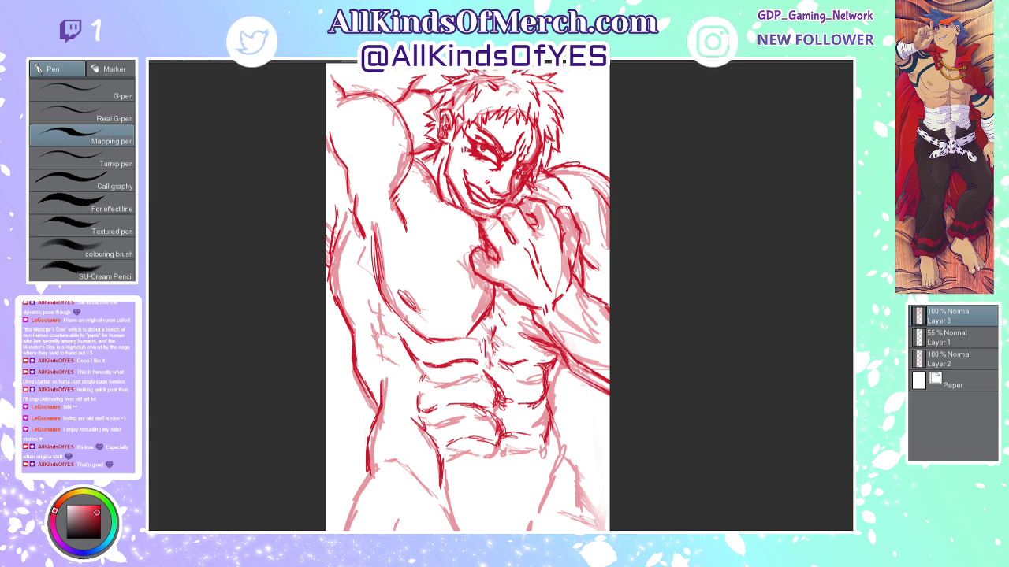
{"action": "left_click_drag", "start_coordinate": [496, 441], "coordinate": [501, 463]}
{"action": "mouse_move", "coordinate": [564, 363]}
{"action": "left_mouse_down"}
{"action": "mouse_move", "coordinate": [551, 416]}
{"action": "mouse_move", "coordinate": [564, 454]}
{"action": "mouse_move", "coordinate": [544, 504]}
{"action": "left_mouse_up"}
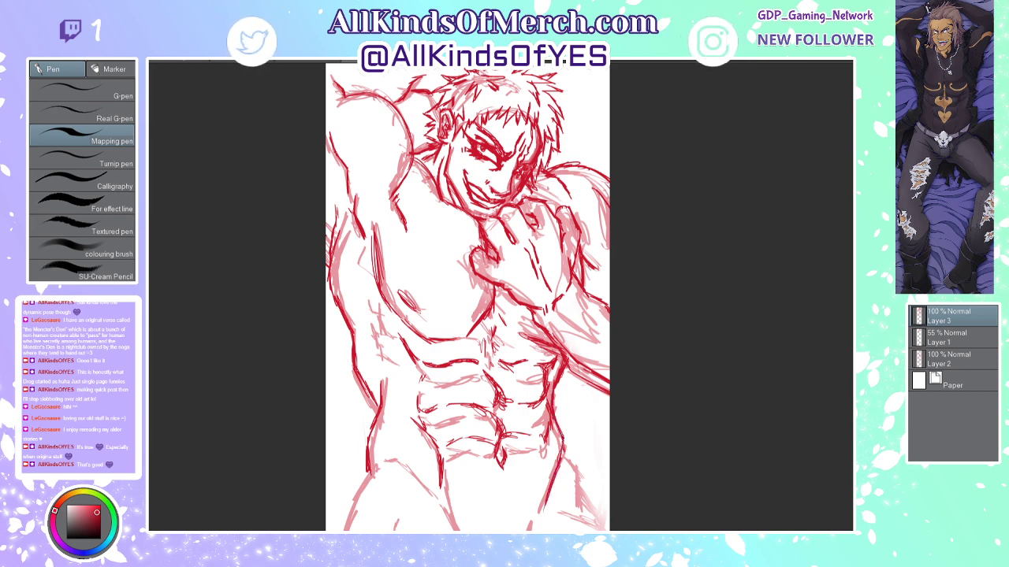
Step: Add short rib-muscle strokes along the torso's side below the raised arm
{"action": "mouse_move", "coordinate": [378, 307]}
{"action": "left_mouse_down"}
{"action": "mouse_move", "coordinate": [381, 331]}
{"action": "mouse_move", "coordinate": [366, 311]}
{"action": "left_mouse_up"}
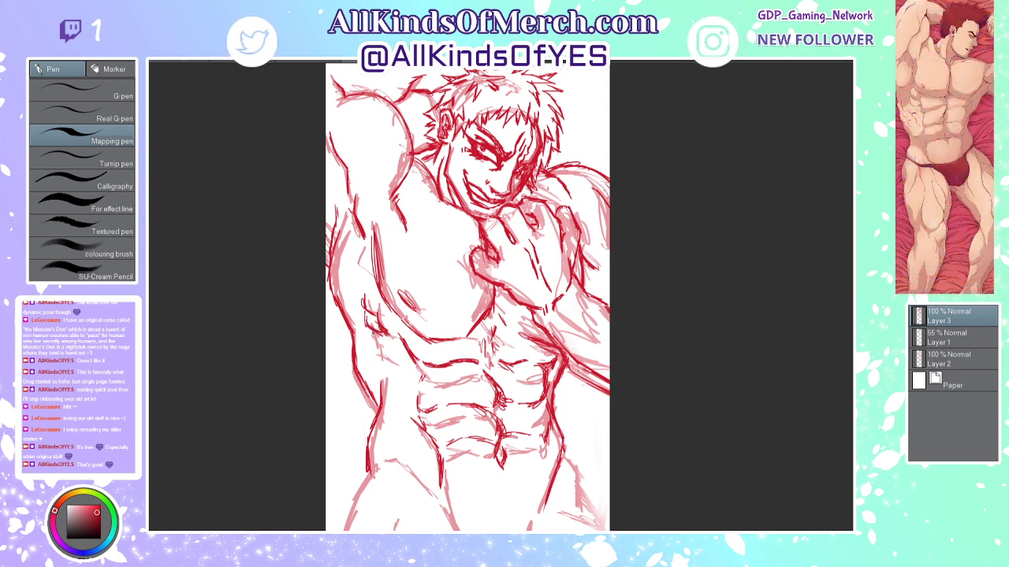
{"action": "mouse_move", "coordinate": [372, 331]}
{"action": "left_mouse_down"}
{"action": "mouse_move", "coordinate": [374, 352]}
{"action": "mouse_move", "coordinate": [393, 361]}
{"action": "left_mouse_up"}
{"action": "mouse_move", "coordinate": [379, 351]}
{"action": "left_mouse_down"}
{"action": "mouse_move", "coordinate": [402, 355]}
{"action": "mouse_move", "coordinate": [388, 347]}
{"action": "left_mouse_up"}
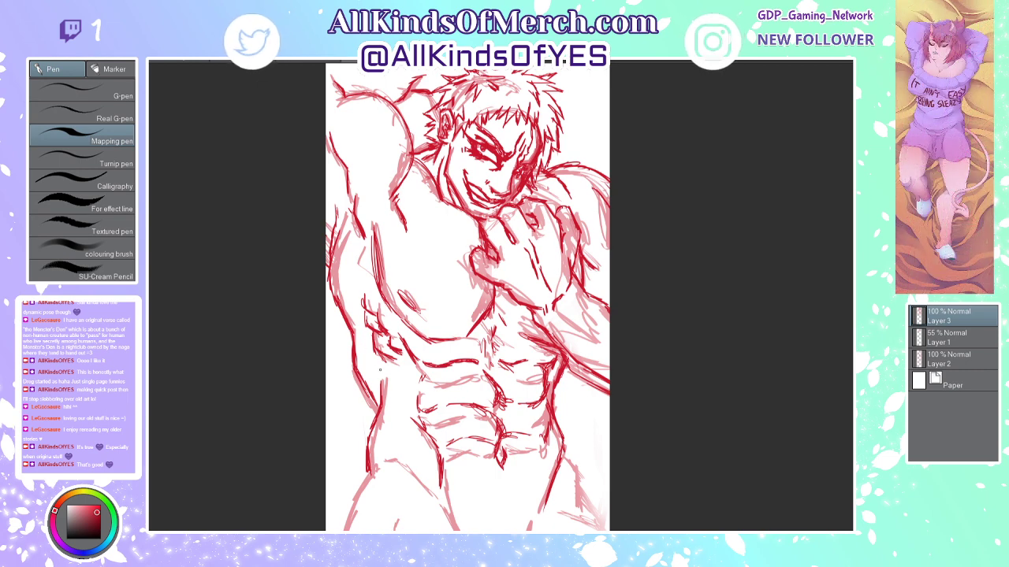
{"action": "left_click_drag", "start_coordinate": [369, 359], "coordinate": [377, 372]}
{"action": "left_click_drag", "start_coordinate": [370, 366], "coordinate": [379, 372]}
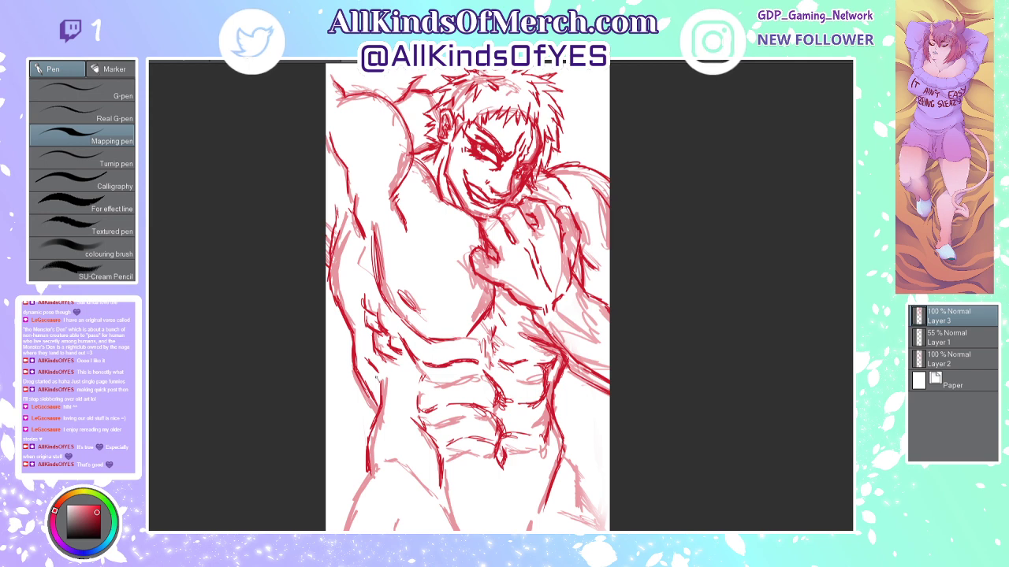
Step: Add a last rib stroke, then sketch the waistband's V-shaped upper edge from hip to hip with its pointed centre
{"action": "left_click_drag", "start_coordinate": [354, 355], "coordinate": [372, 393]}
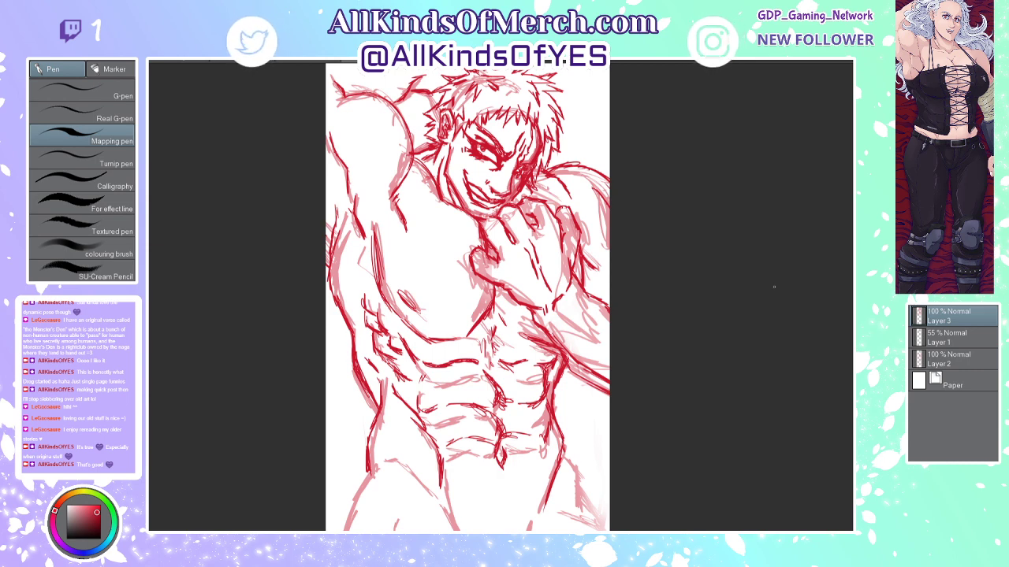
{"action": "left_click_drag", "start_coordinate": [852, 229], "coordinate": [853, 287]}
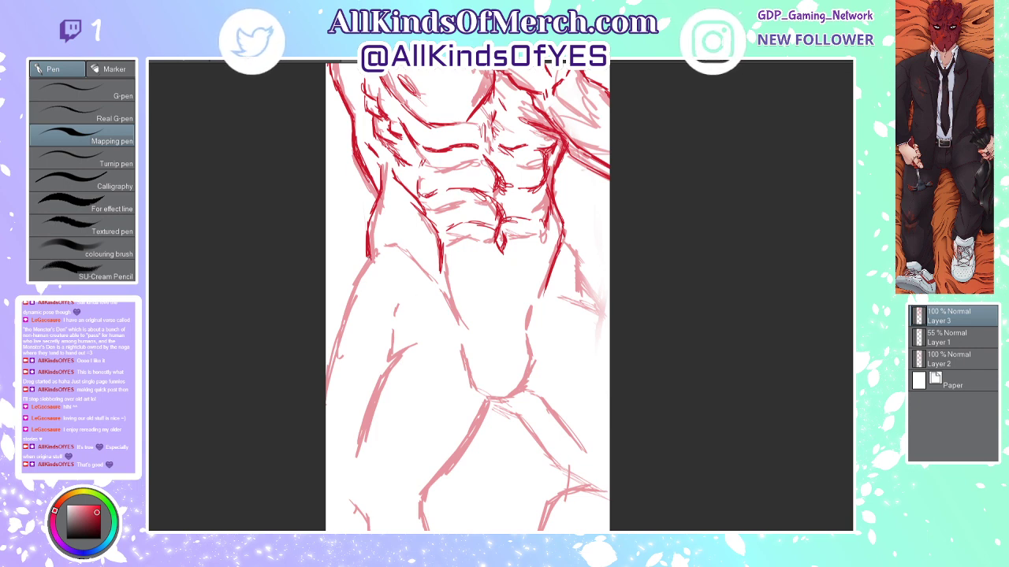
{"action": "mouse_move", "coordinate": [361, 262]}
{"action": "left_mouse_down"}
{"action": "mouse_move", "coordinate": [402, 247]}
{"action": "mouse_move", "coordinate": [474, 290]}
{"action": "left_mouse_up"}
{"action": "mouse_move", "coordinate": [419, 260]}
{"action": "left_mouse_down"}
{"action": "mouse_move", "coordinate": [507, 305]}
{"action": "mouse_move", "coordinate": [565, 233]}
{"action": "mouse_move", "coordinate": [552, 252]}
{"action": "mouse_move", "coordinate": [577, 238]}
{"action": "mouse_move", "coordinate": [593, 280]}
{"action": "left_mouse_up"}
{"action": "mouse_move", "coordinate": [591, 280]}
{"action": "left_mouse_down"}
{"action": "mouse_move", "coordinate": [530, 325]}
{"action": "mouse_move", "coordinate": [514, 316]}
{"action": "mouse_move", "coordinate": [504, 333]}
{"action": "mouse_move", "coordinate": [485, 319]}
{"action": "left_mouse_up"}
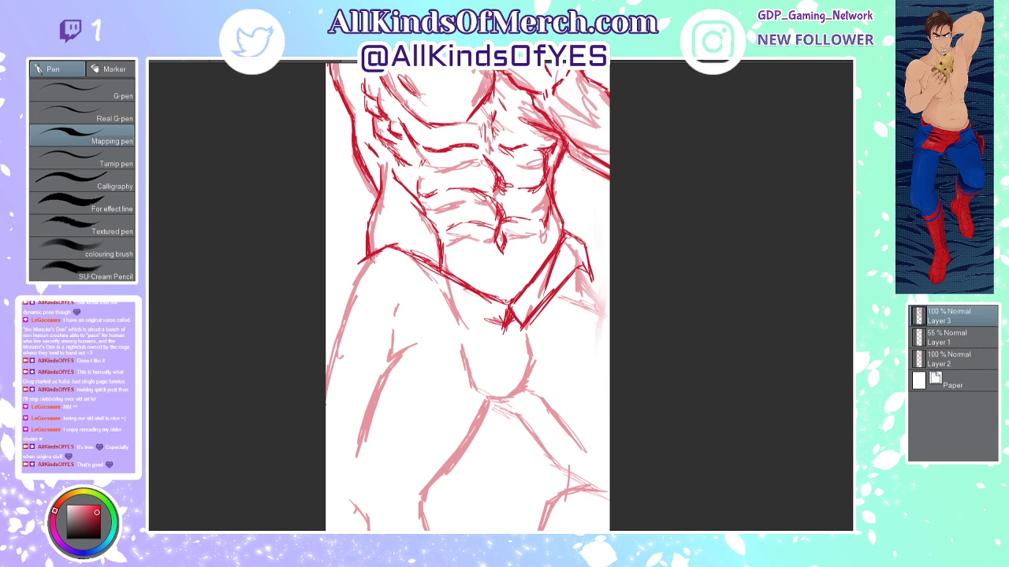
{"action": "left_click_drag", "start_coordinate": [526, 305], "coordinate": [516, 327]}
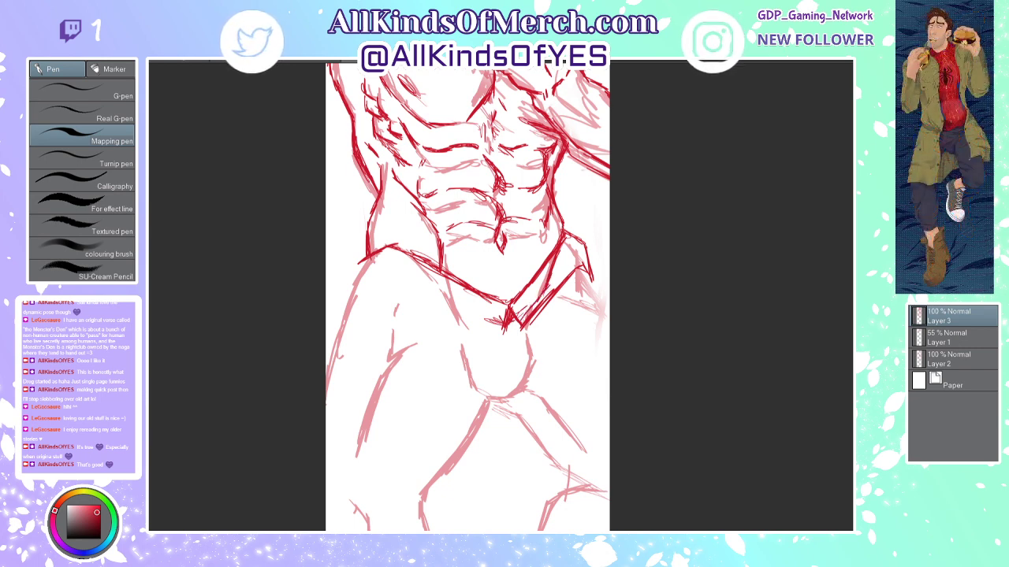
{"action": "left_click_drag", "start_coordinate": [535, 300], "coordinate": [520, 326]}
Step: Draw the waistband's lower edge parallel to the upper one, shade the band with strokes, and extend it around the near hip
{"action": "mouse_move", "coordinate": [548, 276]}
{"action": "left_mouse_down"}
{"action": "mouse_move", "coordinate": [525, 314]}
{"action": "mouse_move", "coordinate": [468, 308]}
{"action": "mouse_move", "coordinate": [392, 278]}
{"action": "mouse_move", "coordinate": [341, 327]}
{"action": "left_mouse_up"}
{"action": "left_click_drag", "start_coordinate": [371, 290], "coordinate": [347, 323]}
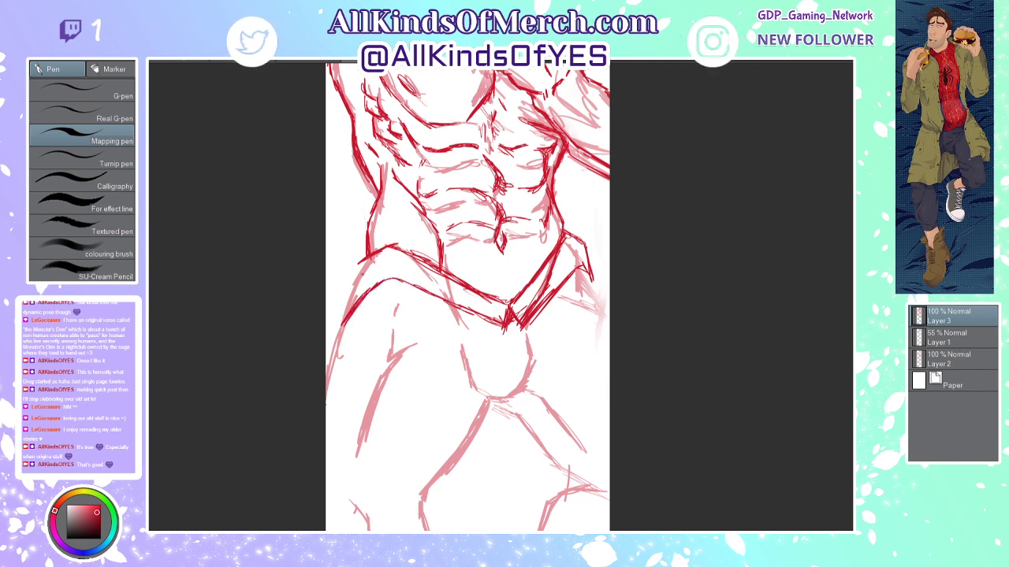
{"action": "mouse_move", "coordinate": [376, 251]}
{"action": "left_mouse_down"}
{"action": "mouse_move", "coordinate": [340, 265]}
{"action": "mouse_move", "coordinate": [336, 304]}
{"action": "left_mouse_up"}
{"action": "mouse_move", "coordinate": [352, 284]}
{"action": "left_mouse_down"}
{"action": "mouse_move", "coordinate": [326, 307]}
{"action": "mouse_move", "coordinate": [393, 256]}
{"action": "left_mouse_up"}
{"action": "left_click_drag", "start_coordinate": [404, 267], "coordinate": [445, 298]}
{"action": "left_click_drag", "start_coordinate": [424, 282], "coordinate": [475, 314]}
{"action": "left_click_drag", "start_coordinate": [434, 287], "coordinate": [491, 318]}
{"action": "left_click_drag", "start_coordinate": [398, 273], "coordinate": [465, 307]}
{"action": "left_click_drag", "start_coordinate": [347, 314], "coordinate": [327, 344]}
{"action": "left_click_drag", "start_coordinate": [341, 317], "coordinate": [324, 350]}
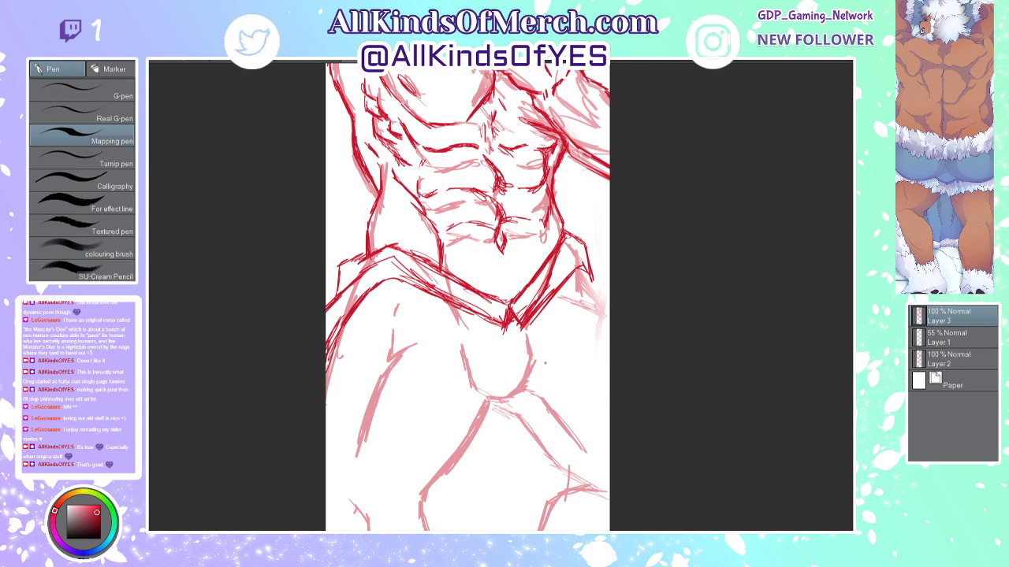
Step: Sketch the crotch contour below the waistband with fabric folds radiating towards both thighs
{"action": "mouse_move", "coordinate": [540, 323]}
{"action": "left_mouse_down"}
{"action": "mouse_move", "coordinate": [536, 372]}
{"action": "mouse_move", "coordinate": [446, 424]}
{"action": "left_mouse_up"}
{"action": "left_click_drag", "start_coordinate": [495, 391], "coordinate": [411, 443]}
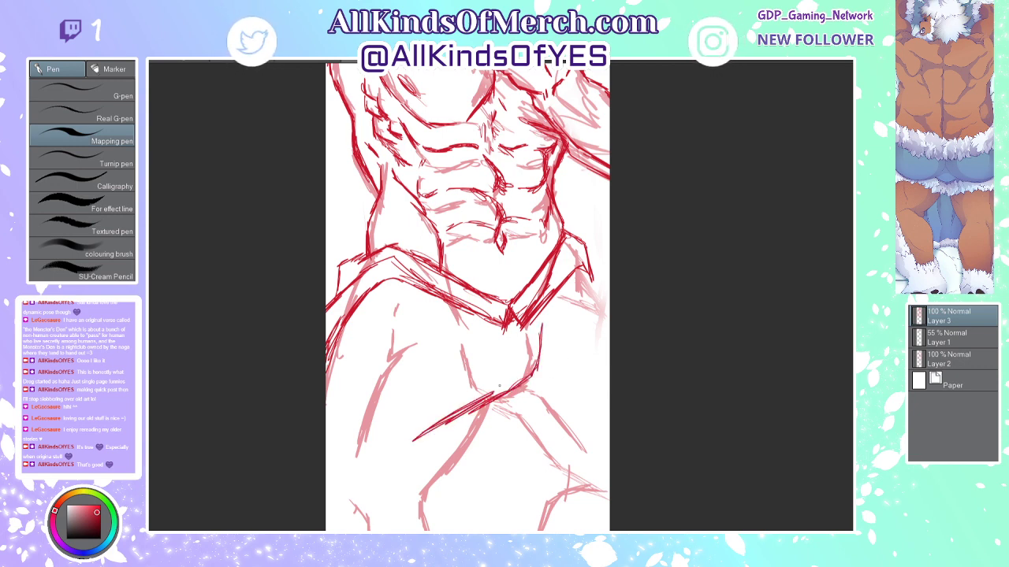
{"action": "mouse_move", "coordinate": [523, 386]}
{"action": "left_mouse_down"}
{"action": "mouse_move", "coordinate": [589, 384]}
{"action": "mouse_move", "coordinate": [579, 367]}
{"action": "left_mouse_up"}
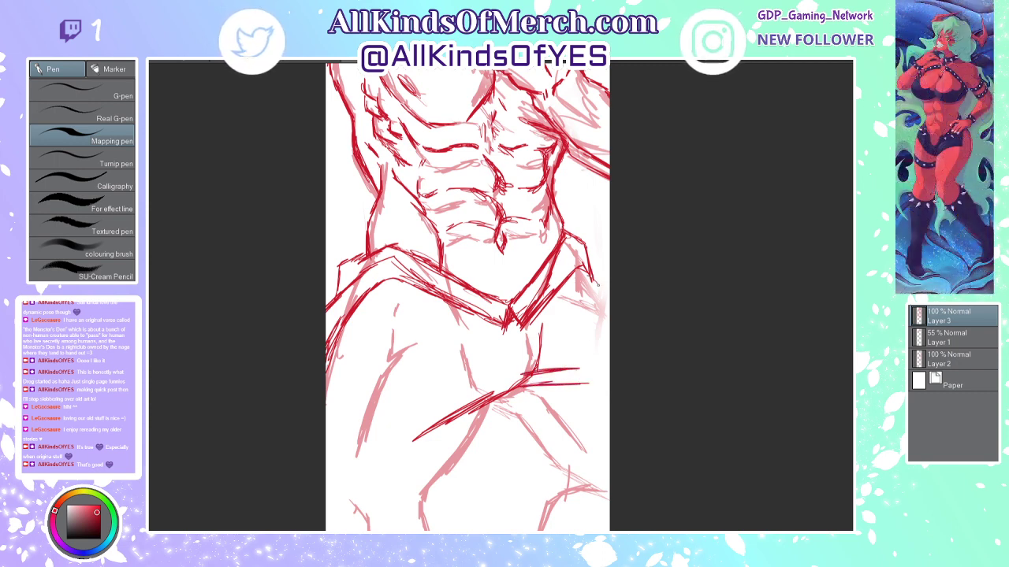
Step: Outline the far hip and add diagonal fabric folds running down from it to the crotch
{"action": "left_click_drag", "start_coordinate": [595, 282], "coordinate": [609, 306]}
{"action": "mouse_move", "coordinate": [540, 352]}
{"action": "left_mouse_down"}
{"action": "mouse_move", "coordinate": [581, 309]}
{"action": "mouse_move", "coordinate": [573, 320]}
{"action": "mouse_move", "coordinate": [585, 268]}
{"action": "left_mouse_up"}
{"action": "mouse_move", "coordinate": [558, 320]}
{"action": "left_mouse_down"}
{"action": "mouse_move", "coordinate": [583, 273]}
{"action": "mouse_move", "coordinate": [584, 285]}
{"action": "left_mouse_up"}
{"action": "left_click_drag", "start_coordinate": [558, 320], "coordinate": [580, 292]}
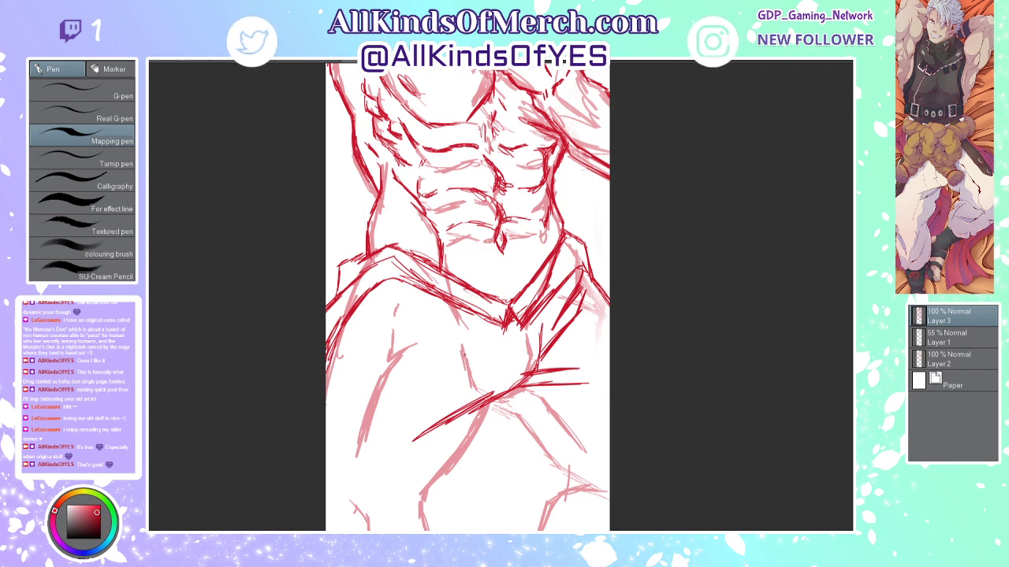
Step: Draw the near hip's outer contour and add curved fabric folds across the upper thigh
{"action": "mouse_move", "coordinate": [478, 391]}
{"action": "left_mouse_down"}
{"action": "mouse_move", "coordinate": [463, 387]}
{"action": "mouse_move", "coordinate": [390, 421]}
{"action": "left_mouse_up"}
{"action": "left_click_drag", "start_coordinate": [443, 393], "coordinate": [395, 414]}
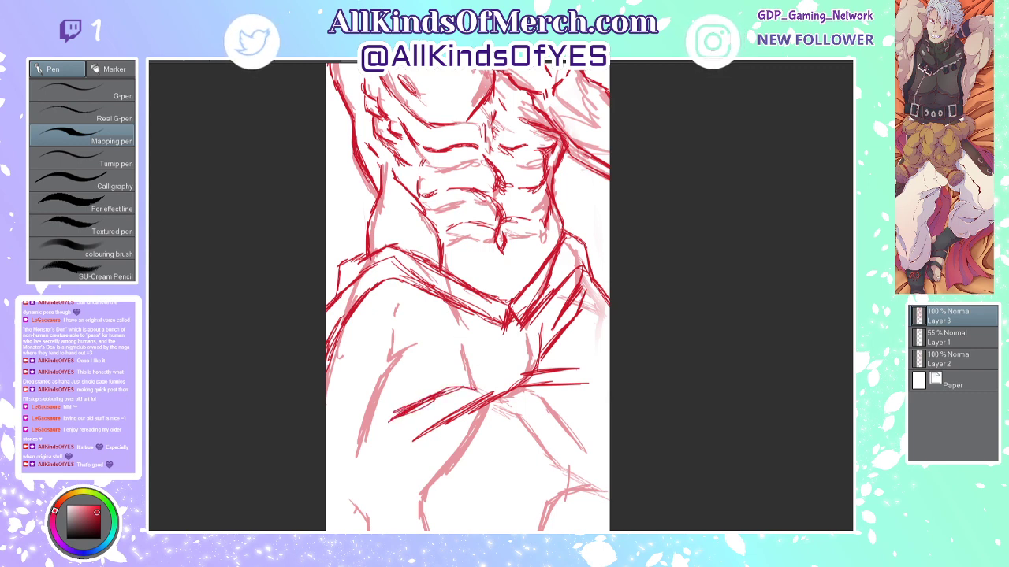
{"action": "left_click_drag", "start_coordinate": [349, 324], "coordinate": [324, 391]}
{"action": "left_click_drag", "start_coordinate": [342, 320], "coordinate": [326, 367]}
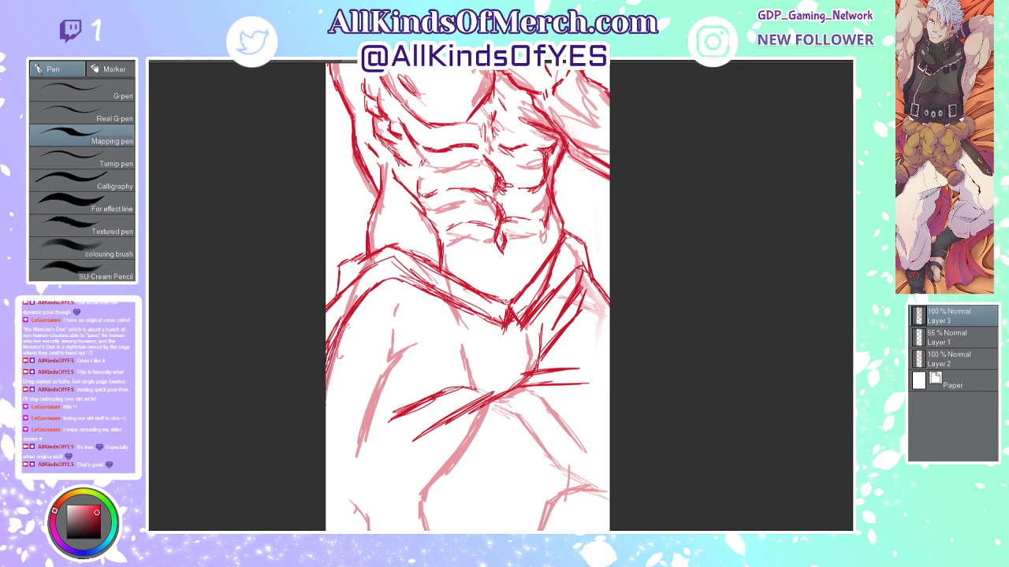
{"action": "mouse_move", "coordinate": [334, 357]}
{"action": "left_mouse_down"}
{"action": "mouse_move", "coordinate": [401, 361]}
{"action": "mouse_move", "coordinate": [459, 377]}
{"action": "left_mouse_up"}
{"action": "left_click_drag", "start_coordinate": [387, 365], "coordinate": [457, 373]}
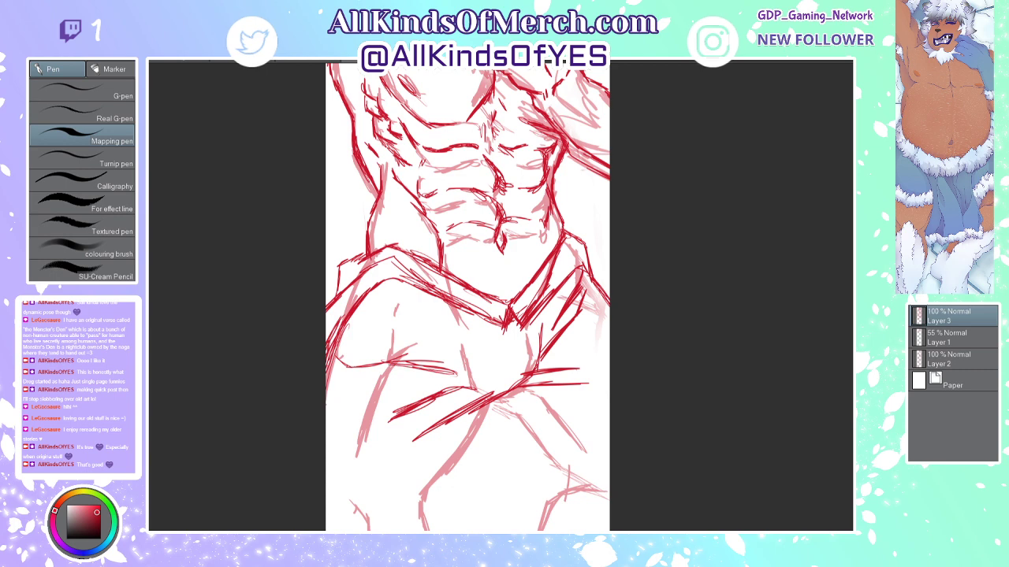
{"action": "left_click_drag", "start_coordinate": [337, 350], "coordinate": [361, 361]}
{"action": "mouse_move", "coordinate": [326, 392]}
{"action": "left_mouse_down"}
{"action": "mouse_move", "coordinate": [337, 409]}
{"action": "mouse_move", "coordinate": [379, 413]}
{"action": "mouse_move", "coordinate": [324, 416]}
{"action": "left_mouse_up"}
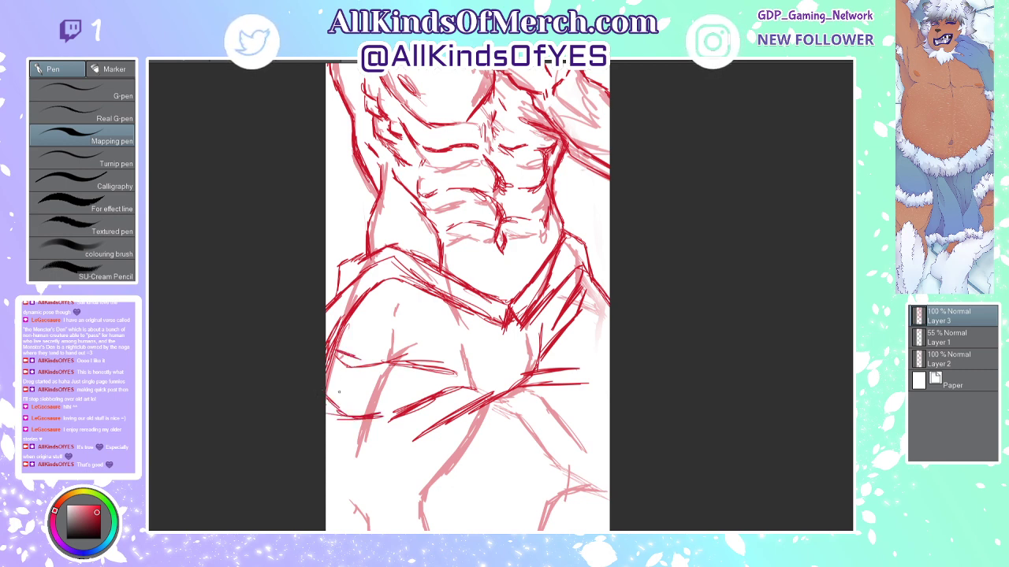
Step: Sketch the near leg's inner contour from the crotch past the knee to the canvas edge, plus long folds along the thigh
{"action": "scroll", "coordinate": [345, 394], "scroll_direction": "down", "scroll_amount": 3}
{"action": "scroll", "coordinate": [346, 465], "scroll_direction": "up", "scroll_amount": 3}
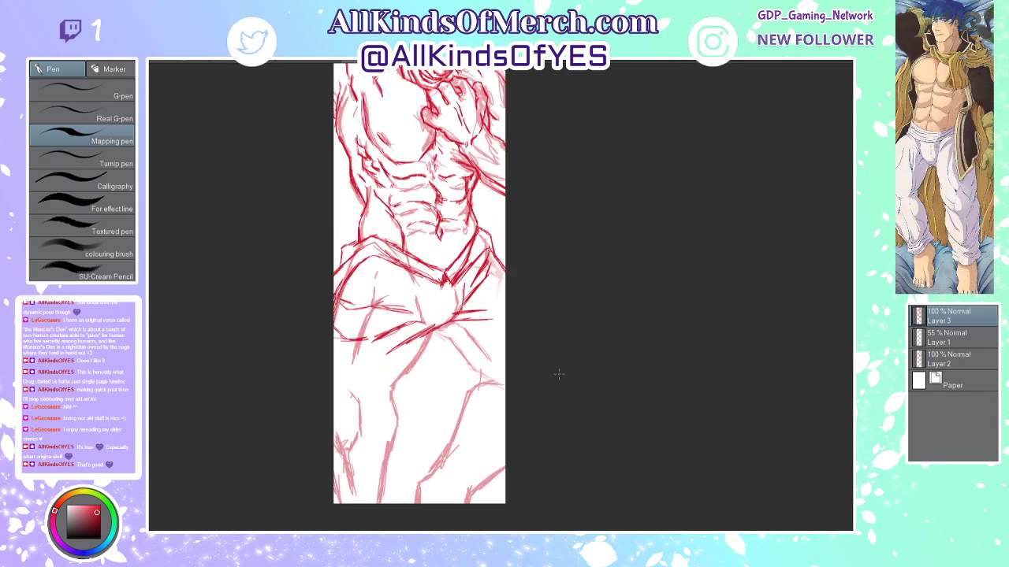
{"action": "mouse_move", "coordinate": [442, 332]}
{"action": "left_mouse_down"}
{"action": "mouse_move", "coordinate": [392, 388]}
{"action": "mouse_move", "coordinate": [400, 422]}
{"action": "mouse_move", "coordinate": [380, 482]}
{"action": "mouse_move", "coordinate": [382, 455]}
{"action": "mouse_move", "coordinate": [366, 496]}
{"action": "mouse_move", "coordinate": [372, 487]}
{"action": "mouse_move", "coordinate": [362, 497]}
{"action": "mouse_move", "coordinate": [313, 495]}
{"action": "left_mouse_up"}
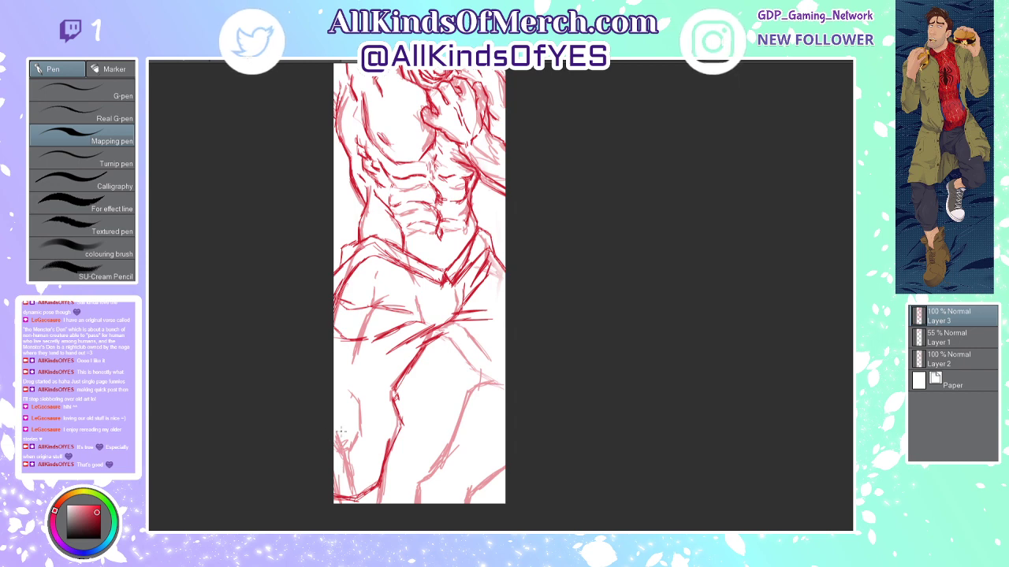
{"action": "mouse_move", "coordinate": [373, 366]}
{"action": "left_mouse_down"}
{"action": "mouse_move", "coordinate": [353, 397]}
{"action": "mouse_move", "coordinate": [378, 394]}
{"action": "mouse_move", "coordinate": [372, 410]}
{"action": "mouse_move", "coordinate": [336, 450]}
{"action": "left_mouse_up"}
Step: Sketch the far leg's thigh contour, knee folds and lower leg, ending in the shapes at the canvas's lower edge
{"action": "mouse_move", "coordinate": [435, 339]}
{"action": "left_mouse_down"}
{"action": "mouse_move", "coordinate": [488, 369]}
{"action": "mouse_move", "coordinate": [470, 379]}
{"action": "mouse_move", "coordinate": [504, 386]}
{"action": "mouse_move", "coordinate": [459, 394]}
{"action": "mouse_move", "coordinate": [453, 413]}
{"action": "mouse_move", "coordinate": [458, 399]}
{"action": "left_mouse_up"}
{"action": "mouse_move", "coordinate": [454, 438]}
{"action": "left_mouse_down"}
{"action": "mouse_move", "coordinate": [480, 439]}
{"action": "mouse_move", "coordinate": [492, 479]}
{"action": "mouse_move", "coordinate": [482, 446]}
{"action": "mouse_move", "coordinate": [497, 473]}
{"action": "left_mouse_up"}
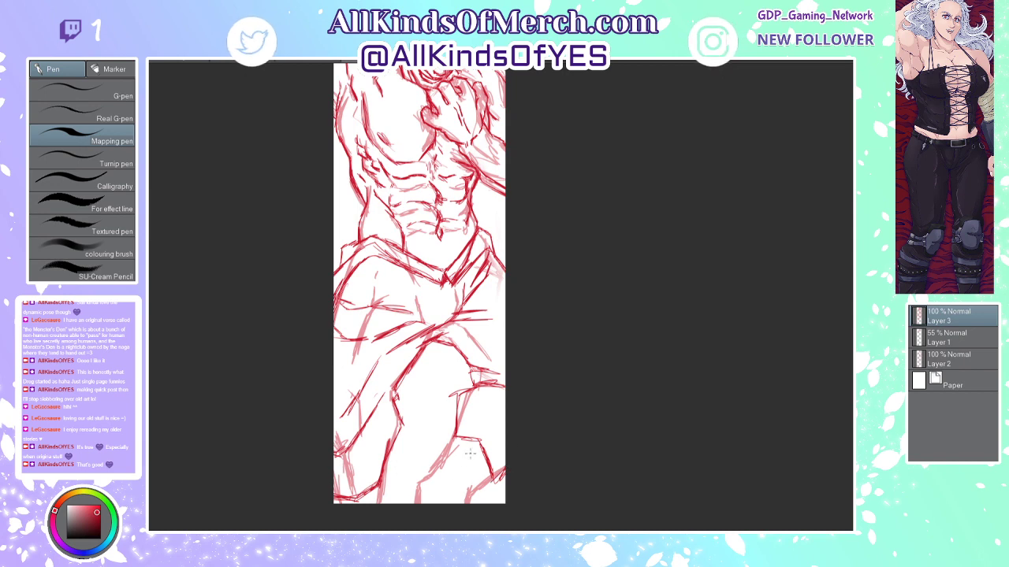
{"action": "mouse_move", "coordinate": [459, 435]}
{"action": "left_mouse_down"}
{"action": "mouse_move", "coordinate": [424, 469]}
{"action": "mouse_move", "coordinate": [472, 496]}
{"action": "left_mouse_up"}
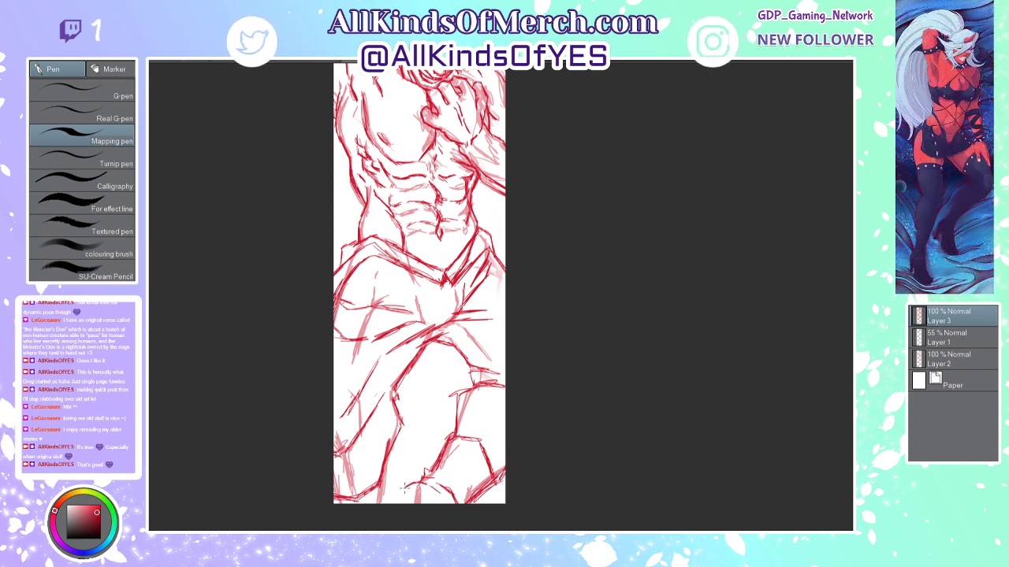
{"action": "mouse_move", "coordinate": [410, 489]}
{"action": "left_mouse_down"}
{"action": "mouse_move", "coordinate": [420, 503]}
{"action": "mouse_move", "coordinate": [413, 498]}
{"action": "left_mouse_up"}
Step: Erase the outline at the far leg's lower end, redraw it with a simpler shape, and rework the strokes beside it
{"action": "scroll", "coordinate": [501, 349], "scroll_direction": "down", "scroll_amount": 12}
{"action": "scroll", "coordinate": [500, 348], "scroll_direction": "up", "scroll_amount": 8}
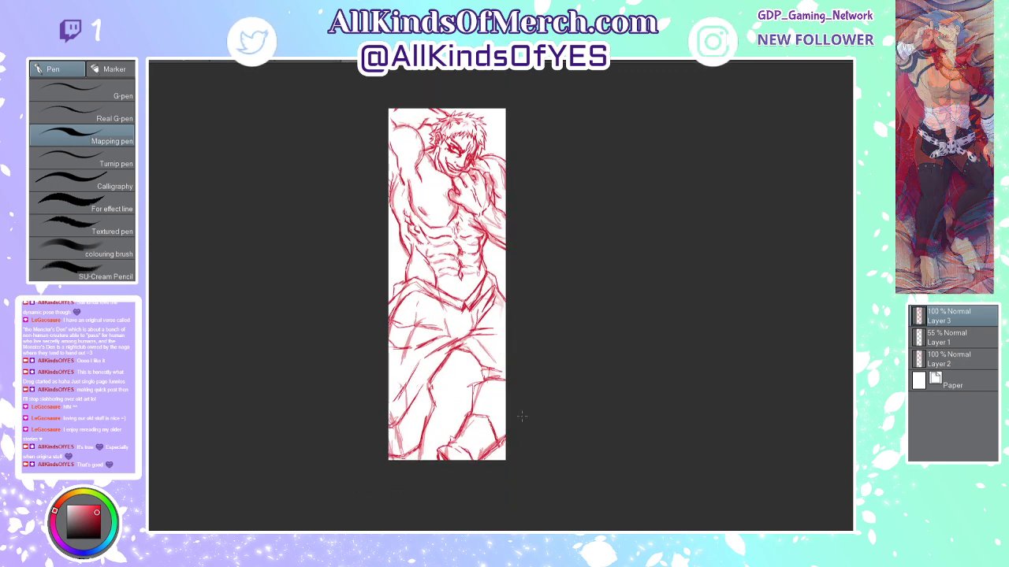
{"action": "scroll", "coordinate": [456, 465], "scroll_direction": "up", "scroll_amount": 2}
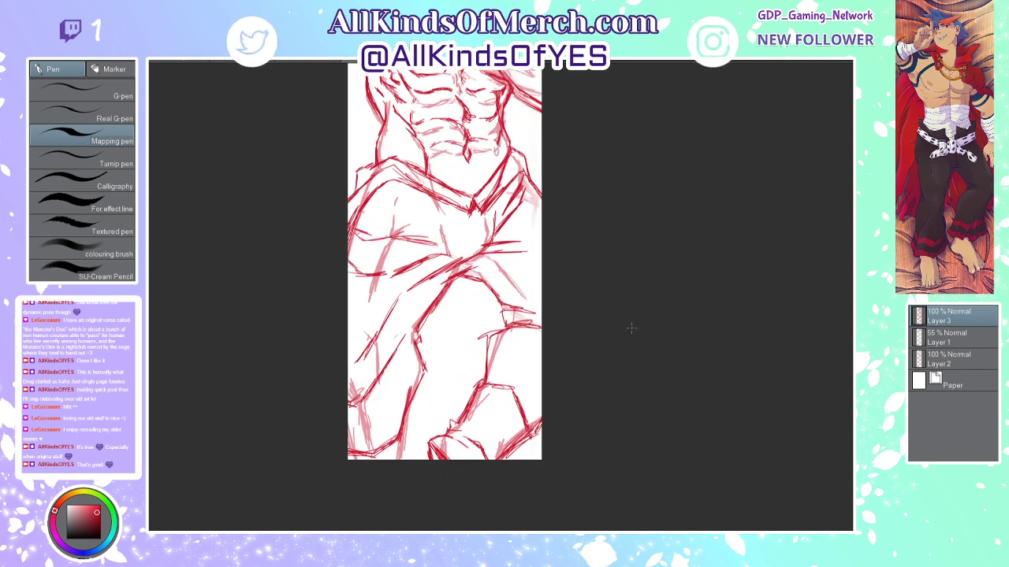
{"action": "key", "text": "e"}
{"action": "left_click_drag", "start_coordinate": [497, 385], "coordinate": [506, 400]}
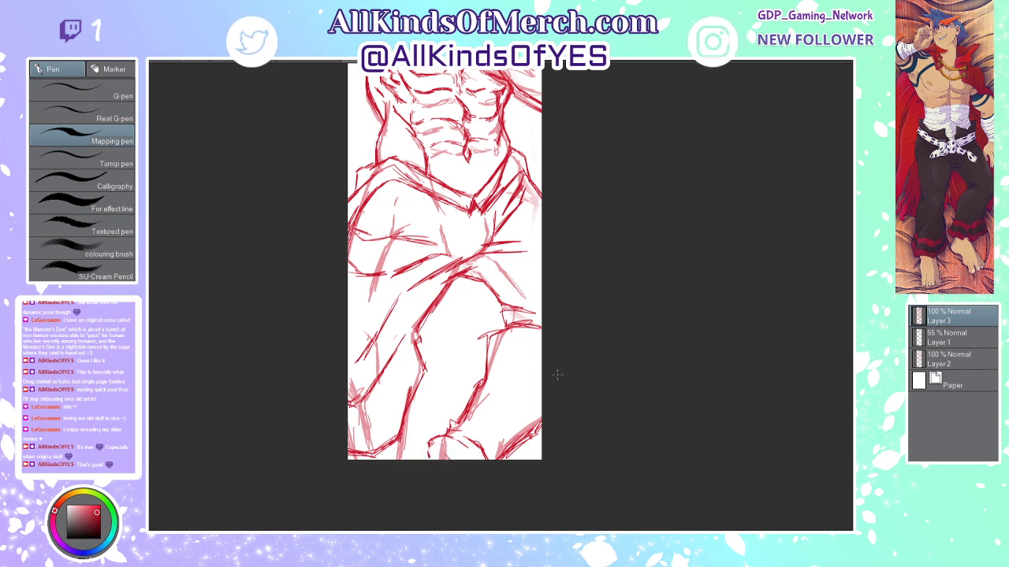
{"action": "mouse_move", "coordinate": [480, 385]}
{"action": "left_mouse_down"}
{"action": "mouse_move", "coordinate": [481, 405]}
{"action": "mouse_move", "coordinate": [529, 430]}
{"action": "left_mouse_up"}
{"action": "mouse_move", "coordinate": [455, 433]}
{"action": "left_mouse_down"}
{"action": "mouse_move", "coordinate": [444, 442]}
{"action": "mouse_move", "coordinate": [450, 457]}
{"action": "mouse_move", "coordinate": [469, 457]}
{"action": "mouse_move", "coordinate": [430, 459]}
{"action": "left_mouse_up"}
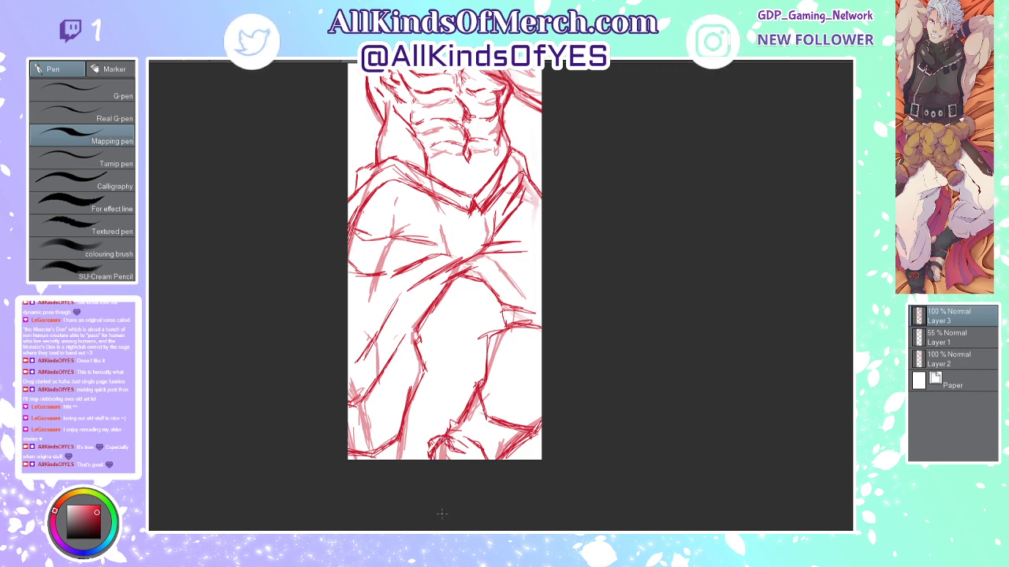
Step: Delete the rough sketch layers Layer 2 and Layer 1, then make Layer 3 the active layer
{"action": "scroll", "coordinate": [441, 515], "scroll_direction": "down", "scroll_amount": 3}
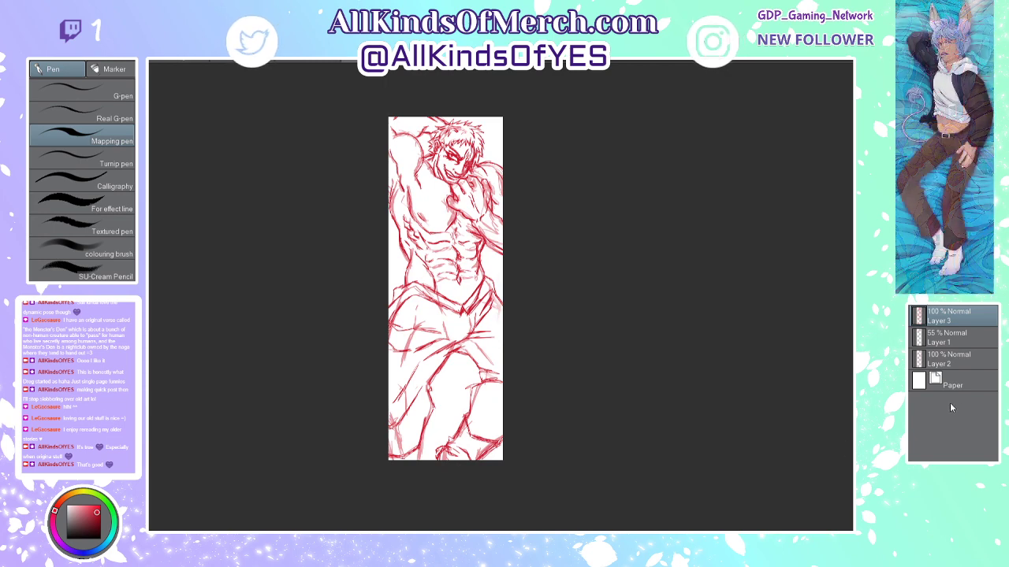
{"action": "left_click", "coordinate": [963, 360]}
{"action": "key", "text": "Delete"}
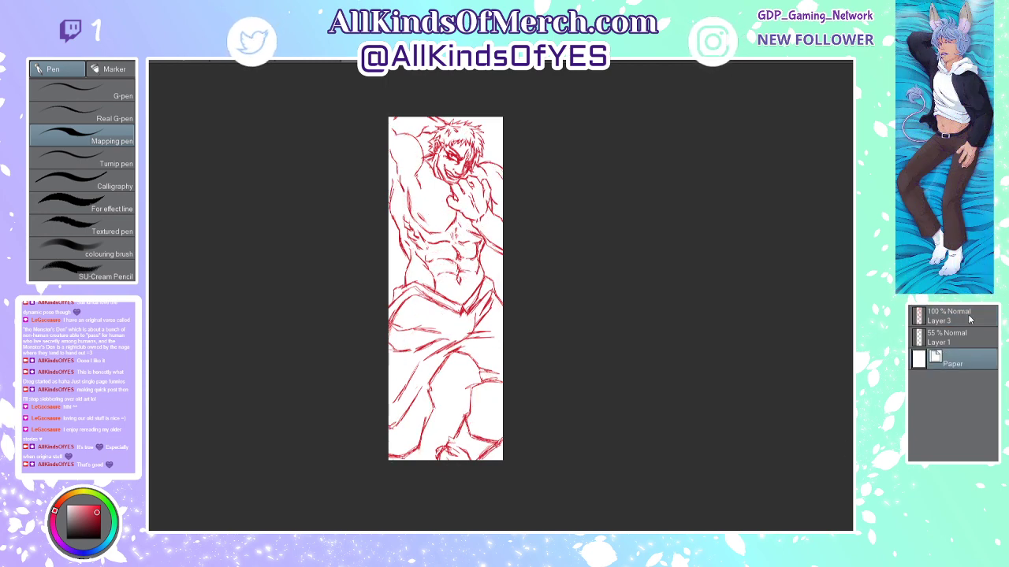
{"action": "left_click", "coordinate": [948, 341]}
{"action": "key", "text": "Delete"}
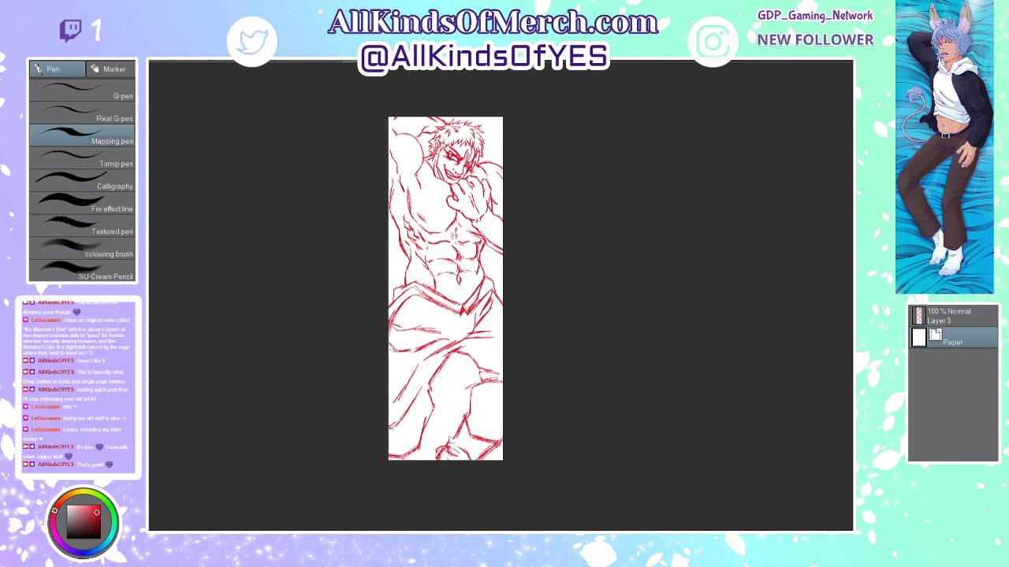
{"action": "left_click", "coordinate": [960, 316]}
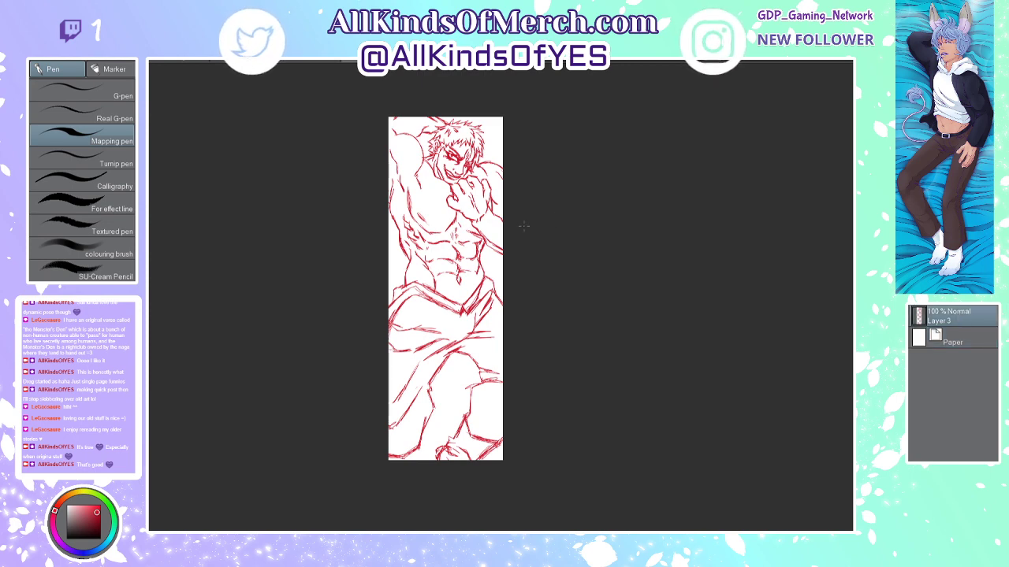
Step: Add diagonal shading folds on the far thigh above the knee and a crease beneath the waistband
{"action": "scroll", "coordinate": [430, 449], "scroll_direction": "up", "scroll_amount": 2}
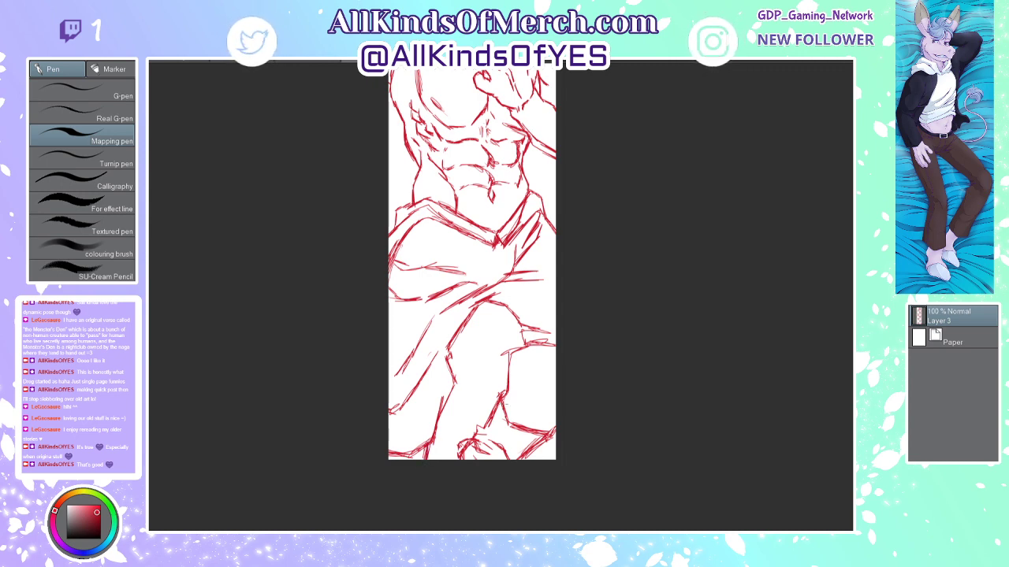
{"action": "mouse_move", "coordinate": [439, 365]}
{"action": "left_mouse_down"}
{"action": "mouse_move", "coordinate": [479, 356]}
{"action": "mouse_move", "coordinate": [505, 318]}
{"action": "left_mouse_up"}
{"action": "mouse_move", "coordinate": [504, 318]}
{"action": "left_mouse_down"}
{"action": "mouse_move", "coordinate": [474, 351]}
{"action": "mouse_move", "coordinate": [509, 345]}
{"action": "mouse_move", "coordinate": [521, 334]}
{"action": "mouse_move", "coordinate": [467, 330]}
{"action": "mouse_move", "coordinate": [449, 334]}
{"action": "mouse_move", "coordinate": [463, 341]}
{"action": "mouse_move", "coordinate": [450, 351]}
{"action": "left_mouse_up"}
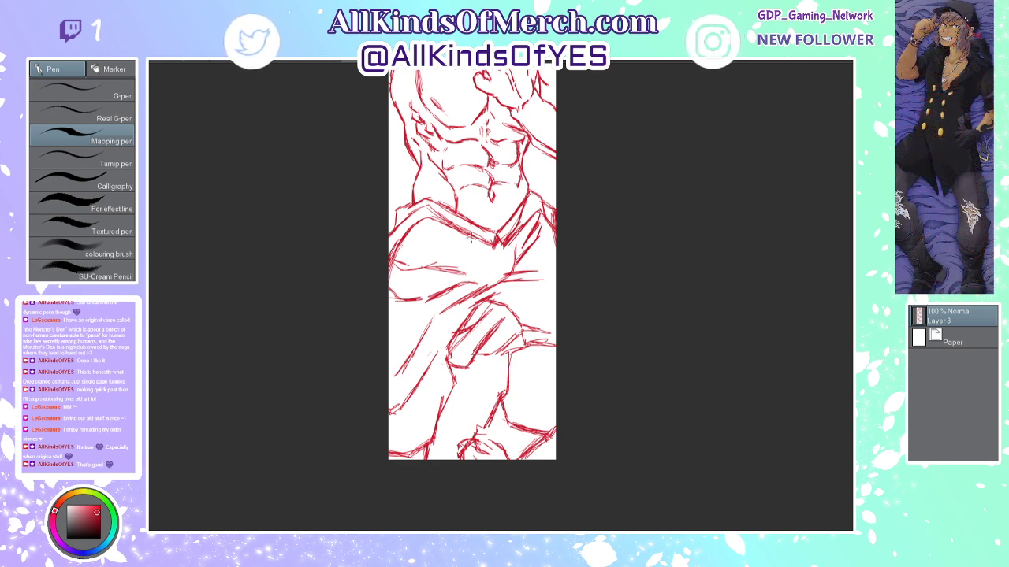
{"action": "mouse_move", "coordinate": [465, 242]}
{"action": "left_mouse_down"}
{"action": "mouse_move", "coordinate": [469, 265]}
{"action": "mouse_move", "coordinate": [464, 236]}
{"action": "mouse_move", "coordinate": [446, 234]}
{"action": "mouse_move", "coordinate": [468, 261]}
{"action": "left_mouse_up"}
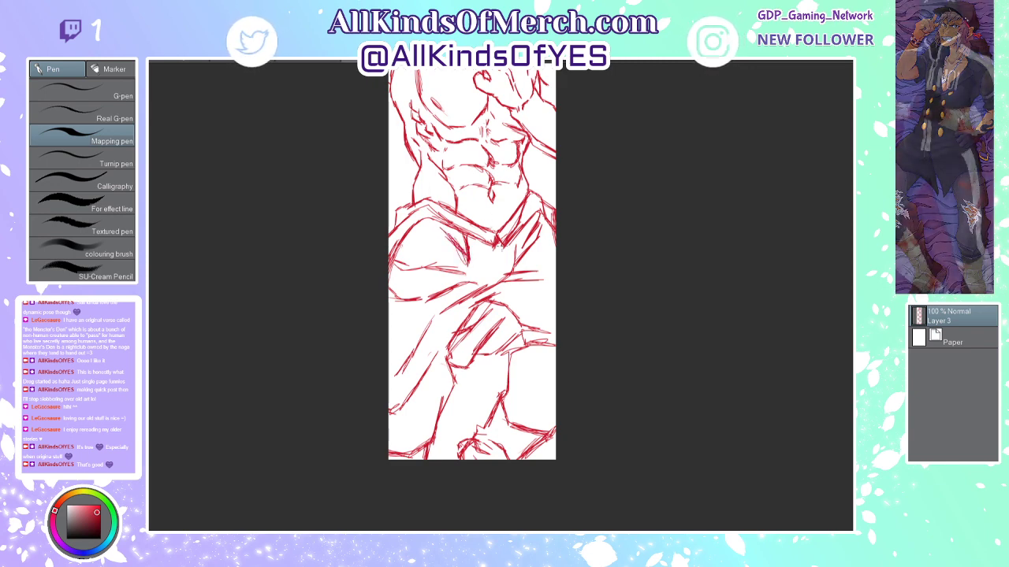
Step: Try mirroring the Layer 3 sketch horizontally, then restore its original orientation
{"action": "scroll", "coordinate": [519, 281], "scroll_direction": "down", "scroll_amount": 5}
{"action": "scroll", "coordinate": [541, 201], "scroll_direction": "up", "scroll_amount": 2}
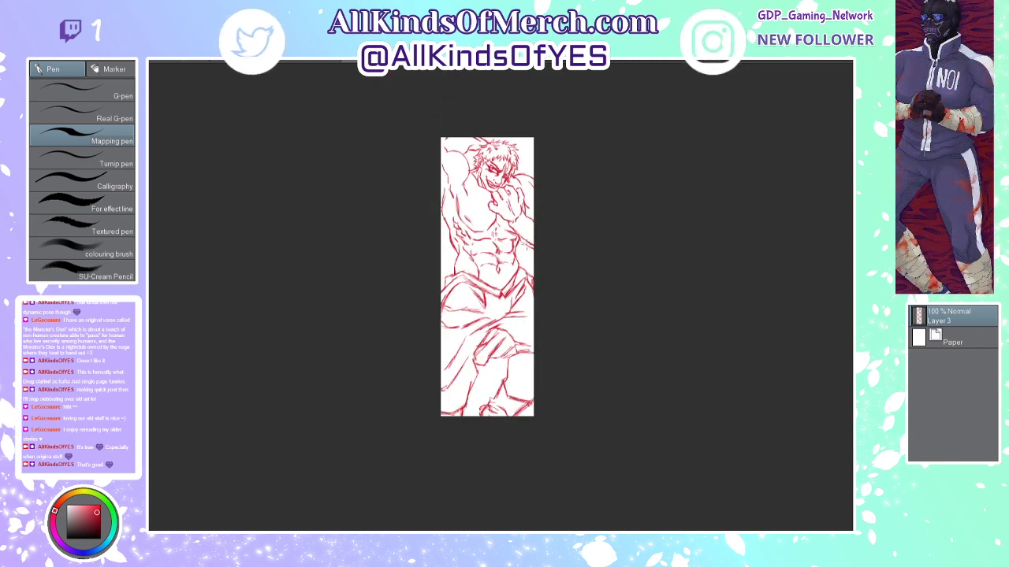
{"action": "scroll", "coordinate": [528, 232], "scroll_direction": "up", "scroll_amount": 2}
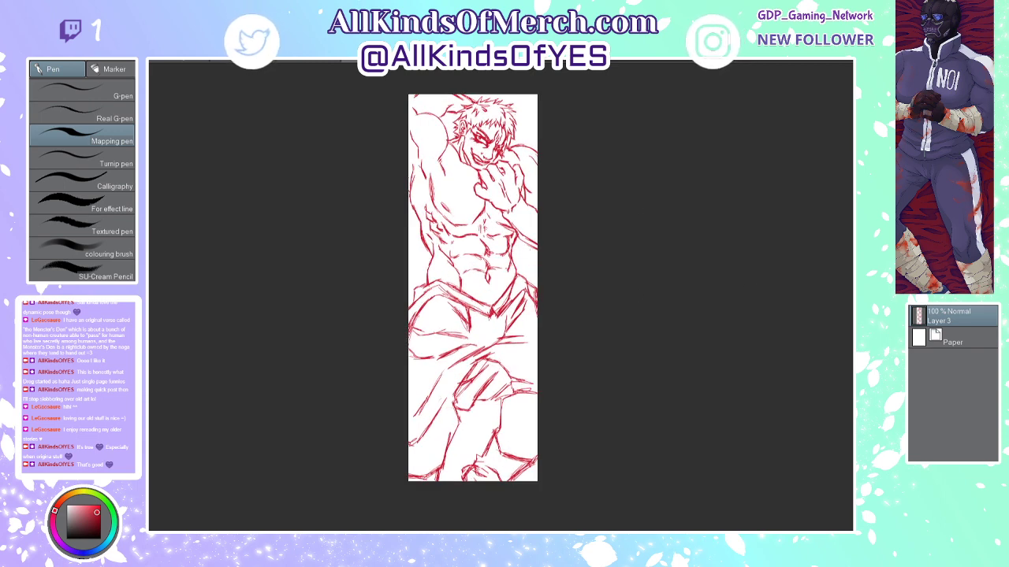
{"action": "key", "text": "ctrl+t"}
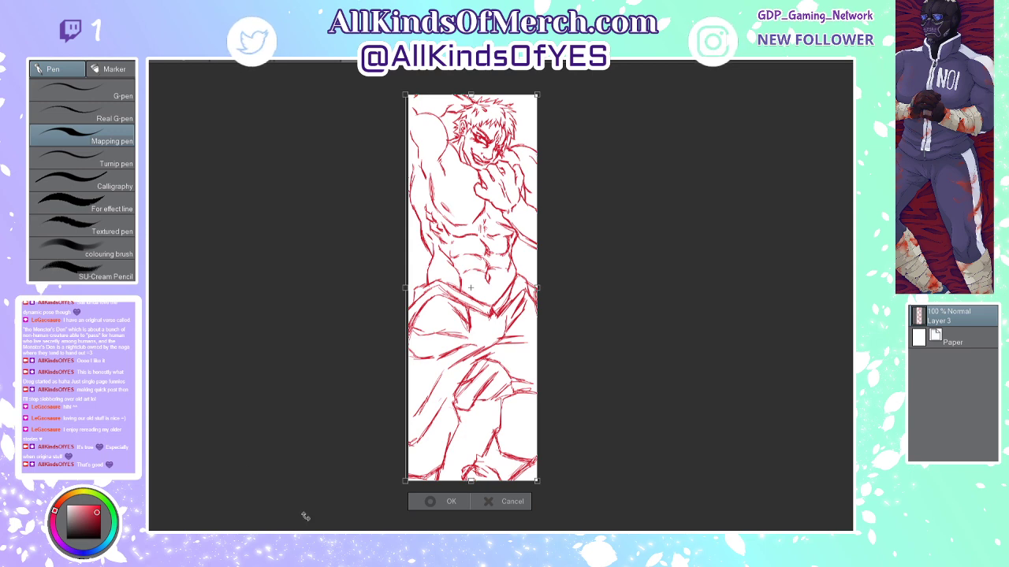
{"action": "key", "text": "h"}
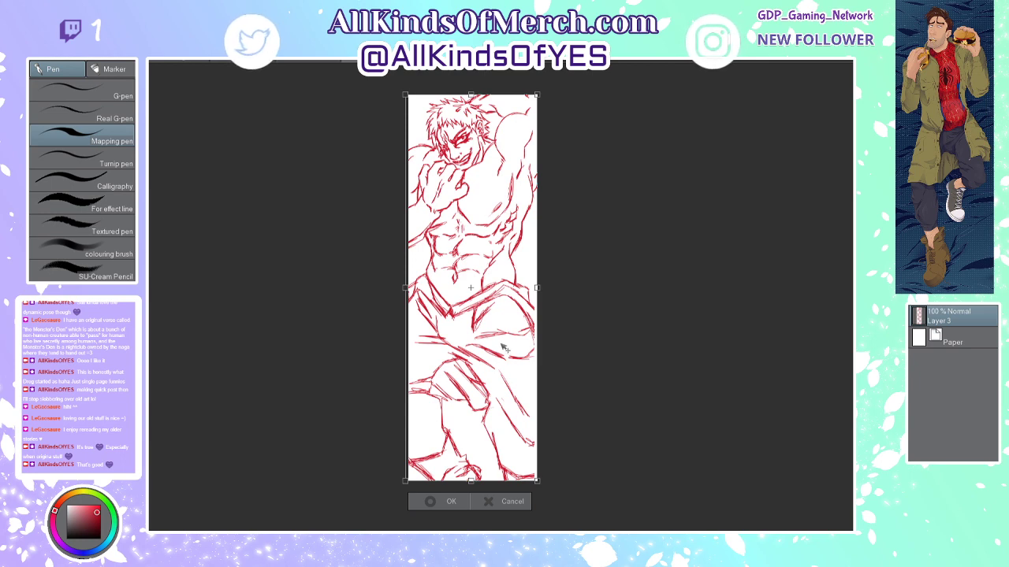
{"action": "key", "text": "h"}
{"action": "key", "text": "Return"}
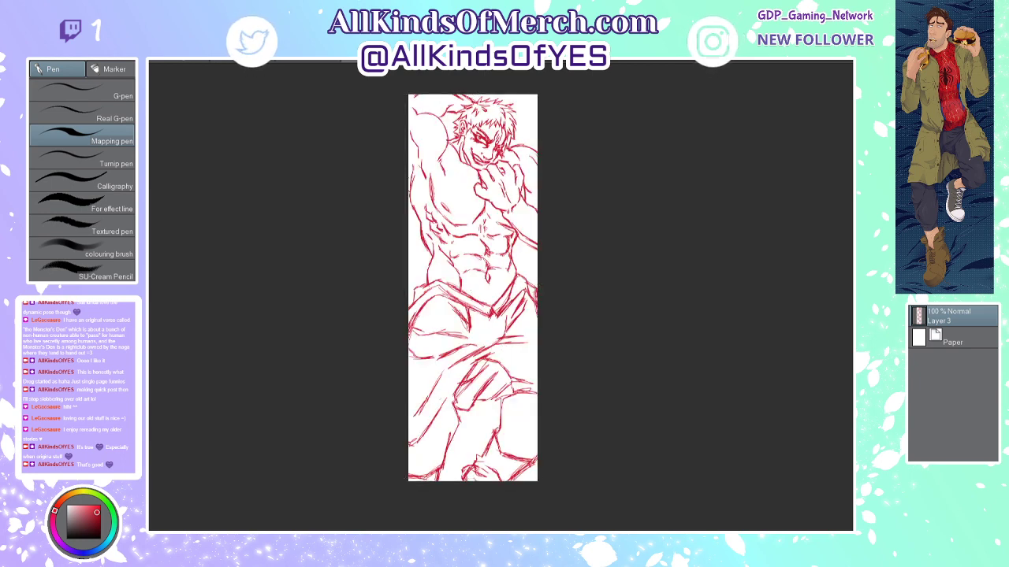
Step: Mirror the whole Layer 3 sketch horizontally, apply the transform, clear the selection and lower the layer's opacity to 31%
{"action": "key", "text": "ctrl+a"}
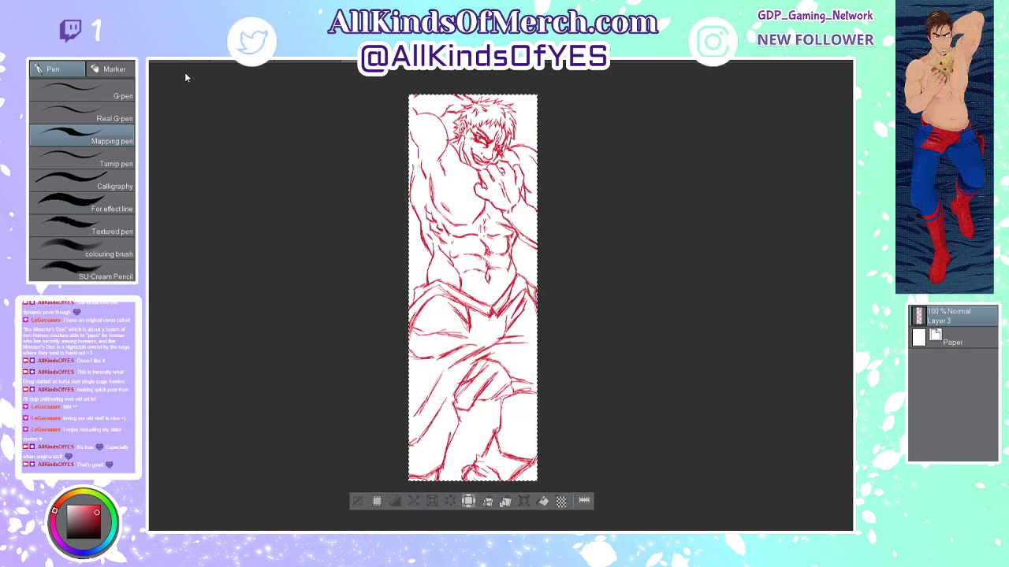
{"action": "key", "text": "ctrl+t"}
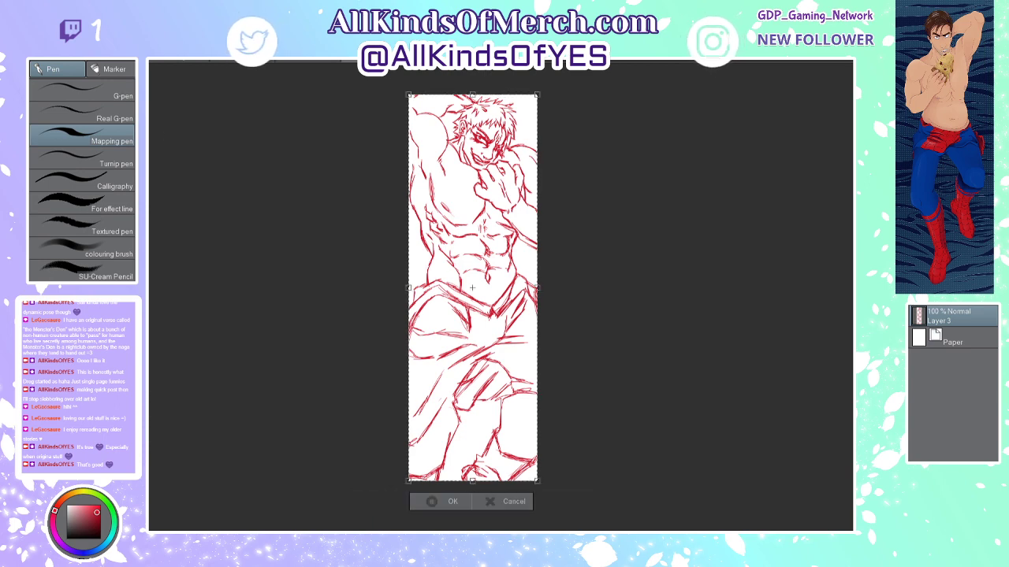
{"action": "key", "text": "h"}
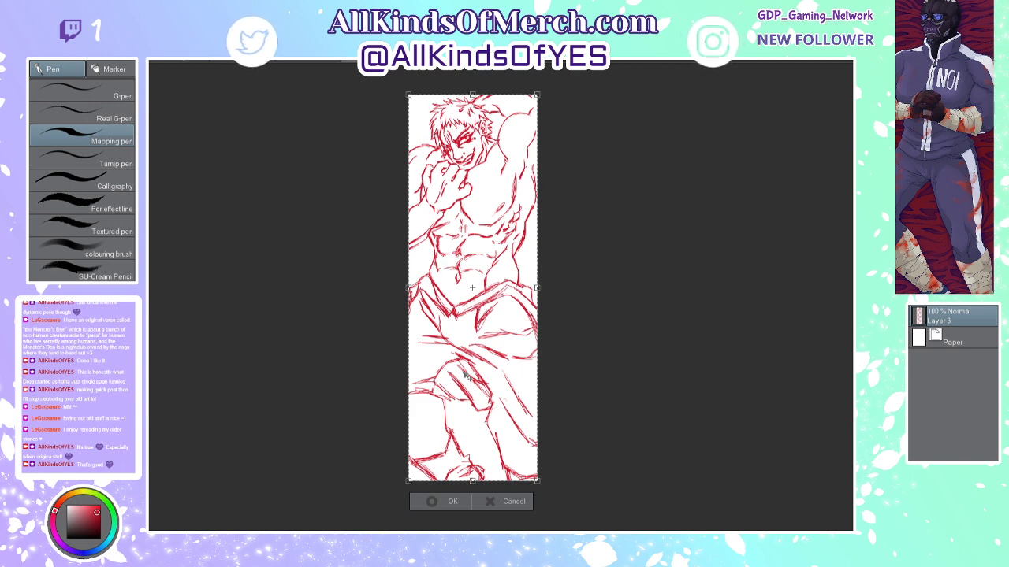
{"action": "left_click_drag", "start_coordinate": [465, 374], "coordinate": [467, 376]}
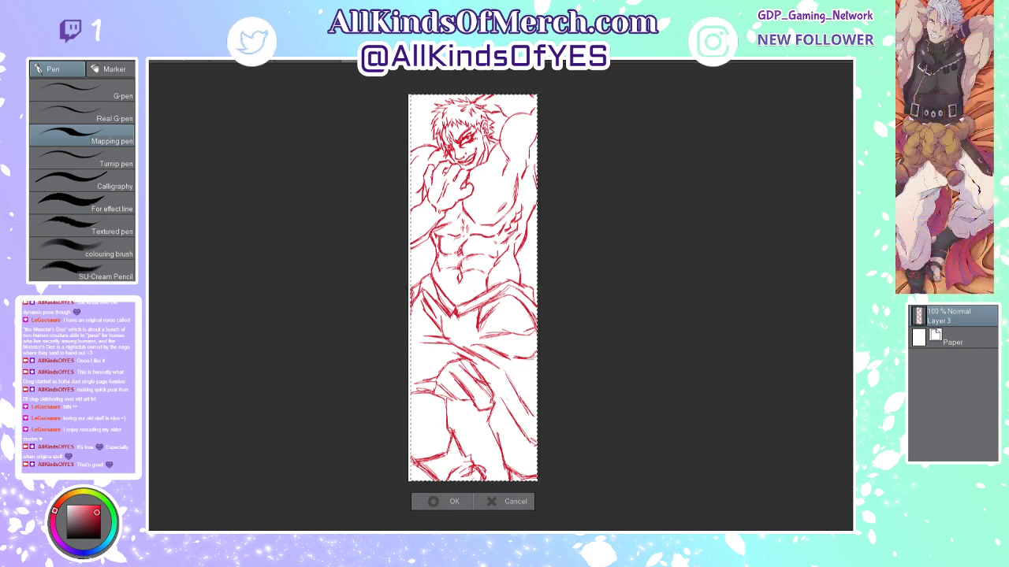
{"action": "key", "text": "Return"}
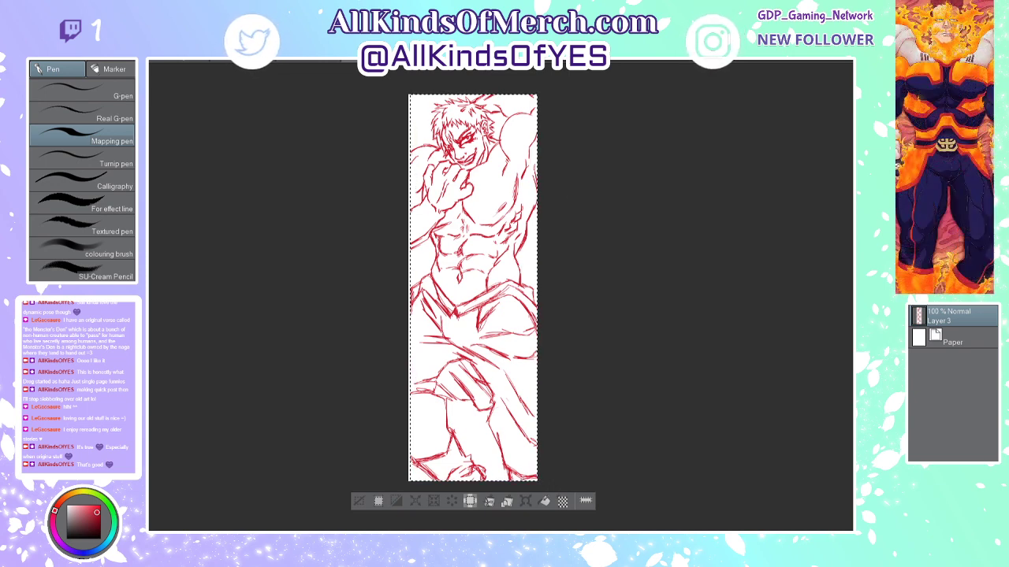
{"action": "key", "text": "ctrl+d"}
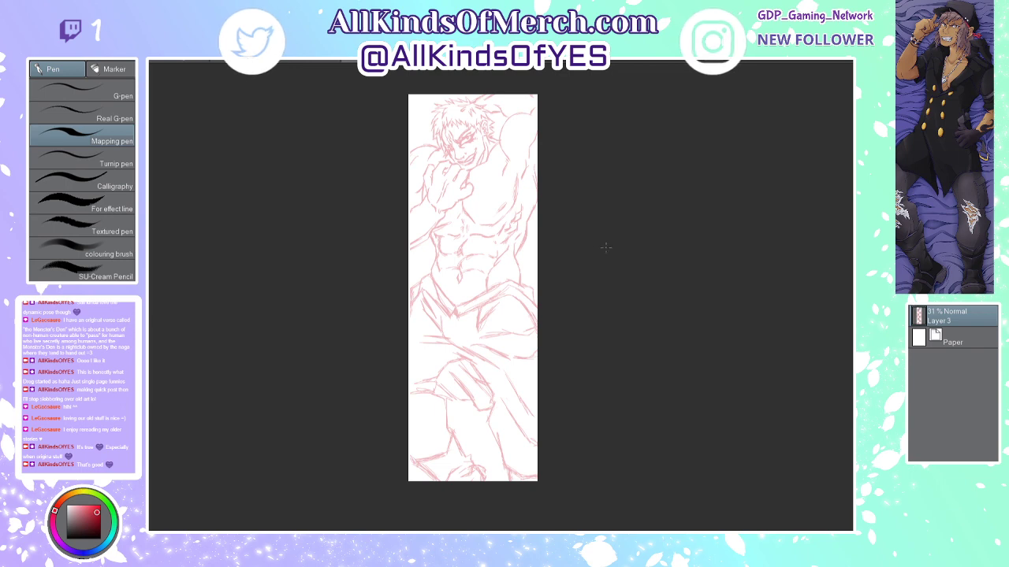
Step: Select the raised hand and forearm with the Selection pen, shift them slightly outward from the face, and clear the selection
{"action": "scroll", "coordinate": [391, 153], "scroll_direction": "up", "scroll_amount": 1}
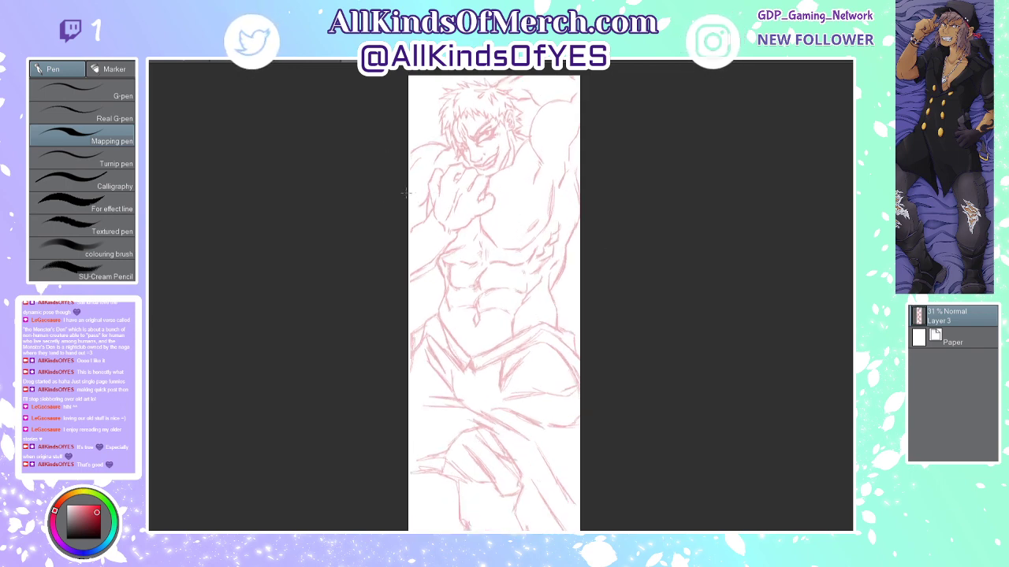
{"action": "key", "text": "m"}
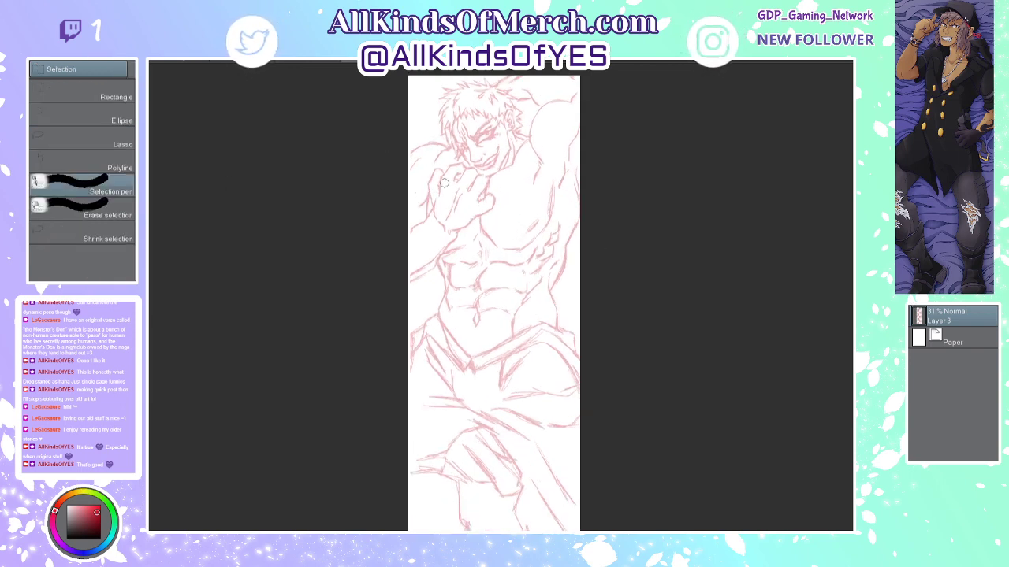
{"action": "mouse_move", "coordinate": [440, 176]}
{"action": "left_mouse_down"}
{"action": "mouse_move", "coordinate": [411, 238]}
{"action": "mouse_move", "coordinate": [409, 280]}
{"action": "mouse_move", "coordinate": [493, 206]}
{"action": "mouse_move", "coordinate": [495, 196]}
{"action": "mouse_move", "coordinate": [481, 201]}
{"action": "mouse_move", "coordinate": [485, 182]}
{"action": "mouse_move", "coordinate": [474, 172]}
{"action": "mouse_move", "coordinate": [446, 167]}
{"action": "mouse_move", "coordinate": [439, 197]}
{"action": "mouse_move", "coordinate": [457, 172]}
{"action": "mouse_move", "coordinate": [462, 180]}
{"action": "mouse_move", "coordinate": [452, 205]}
{"action": "mouse_move", "coordinate": [473, 179]}
{"action": "mouse_move", "coordinate": [448, 212]}
{"action": "mouse_move", "coordinate": [446, 234]}
{"action": "mouse_move", "coordinate": [459, 208]}
{"action": "mouse_move", "coordinate": [438, 210]}
{"action": "mouse_move", "coordinate": [441, 237]}
{"action": "mouse_move", "coordinate": [436, 210]}
{"action": "mouse_move", "coordinate": [441, 243]}
{"action": "mouse_move", "coordinate": [457, 218]}
{"action": "left_mouse_up"}
{"action": "key", "text": "k"}
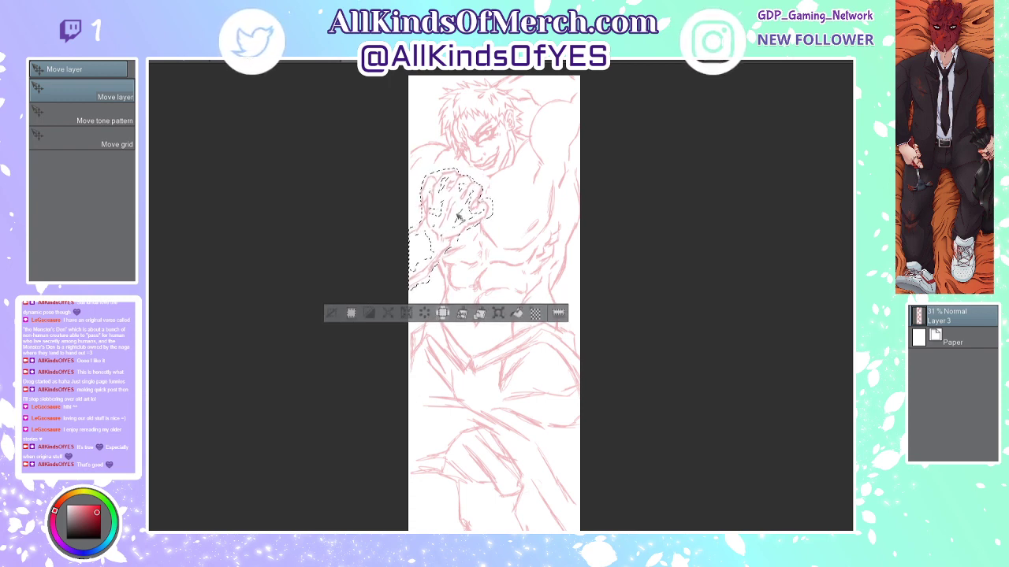
{"action": "key", "text": "ctrl+d"}
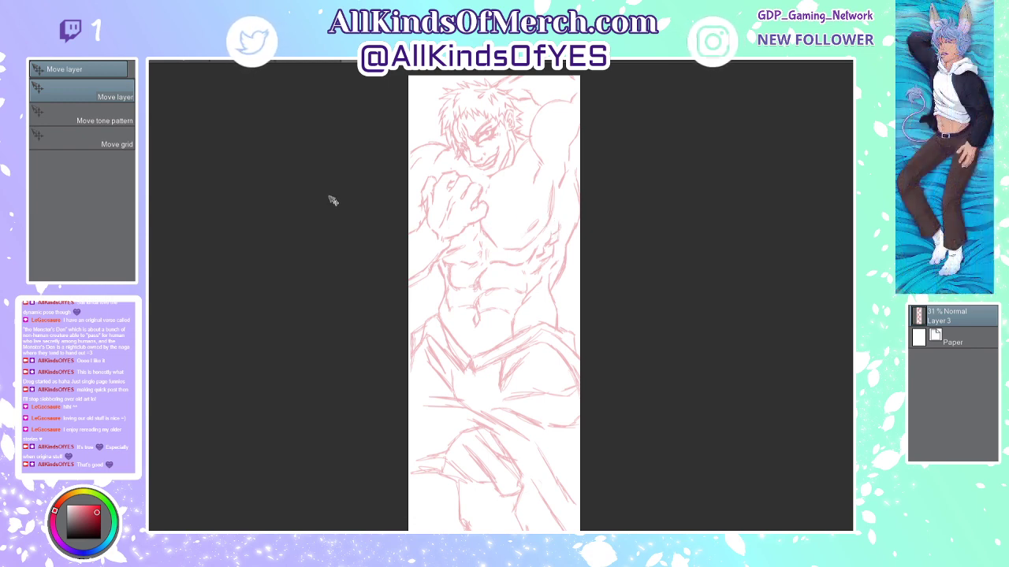
Step: Select only the hand with the Selection pen, move it slightly down and outward below the chin, and clear the selection
{"action": "key", "text": "m"}
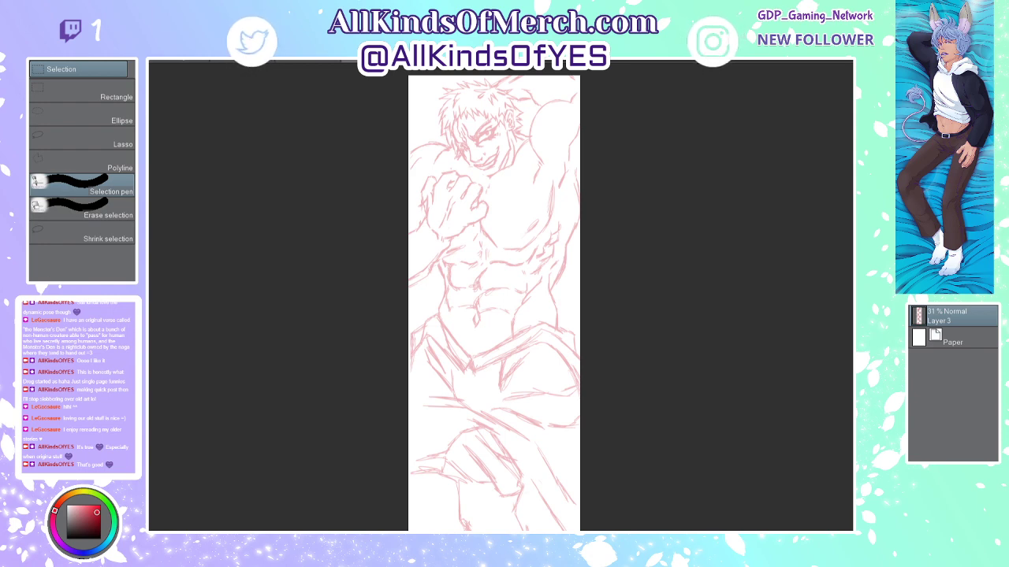
{"action": "mouse_move", "coordinate": [446, 193]}
{"action": "left_mouse_down"}
{"action": "mouse_move", "coordinate": [441, 184]}
{"action": "mouse_move", "coordinate": [432, 203]}
{"action": "mouse_move", "coordinate": [439, 230]}
{"action": "mouse_move", "coordinate": [479, 206]}
{"action": "mouse_move", "coordinate": [464, 182]}
{"action": "mouse_move", "coordinate": [446, 219]}
{"action": "mouse_move", "coordinate": [455, 208]}
{"action": "left_mouse_up"}
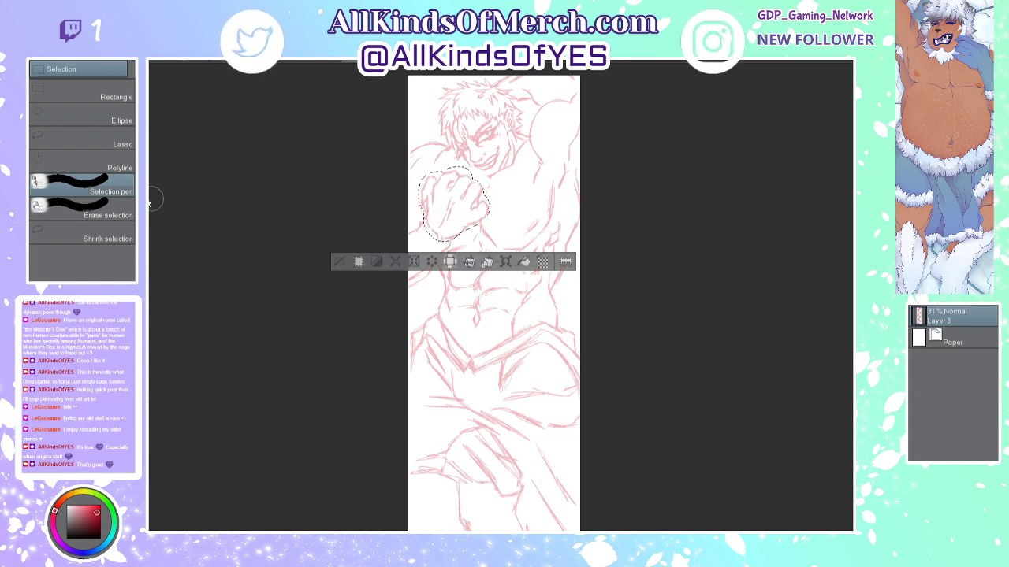
{"action": "key", "text": "k"}
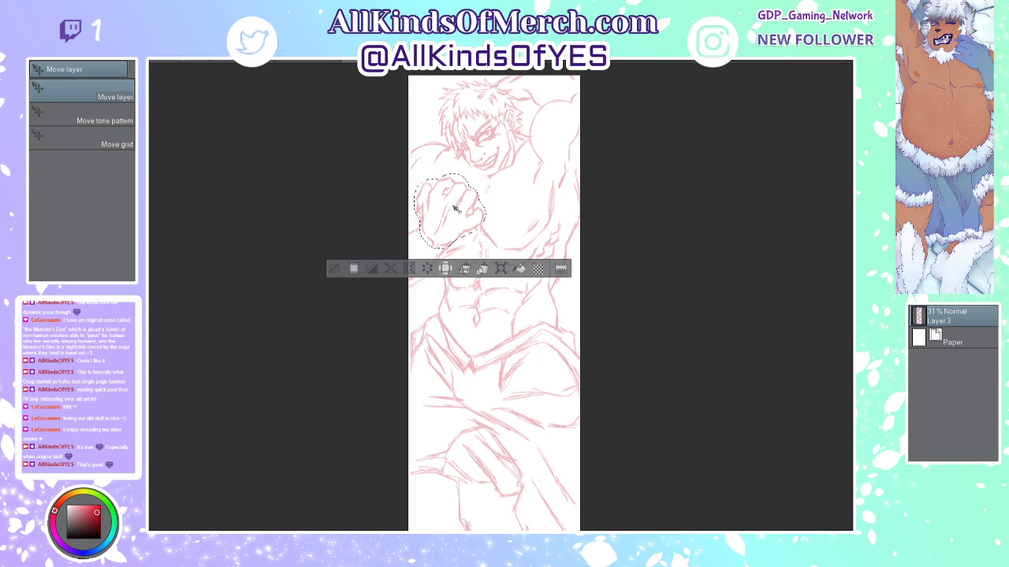
{"action": "key", "text": "ctrl+d"}
{"action": "scroll", "coordinate": [557, 216], "scroll_direction": "down", "scroll_amount": 3}
{"action": "scroll", "coordinate": [557, 220], "scroll_direction": "up", "scroll_amount": 2}
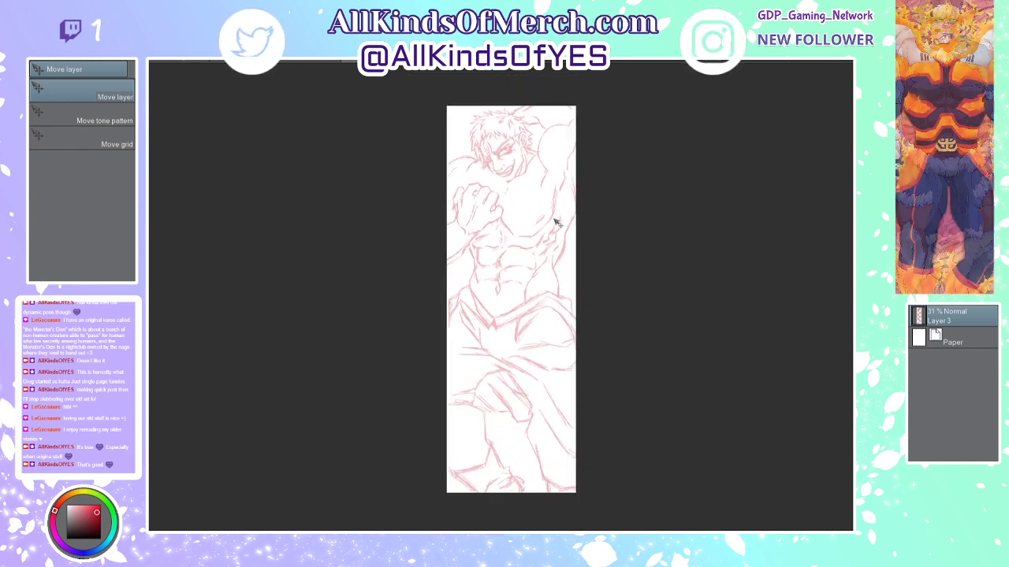
Step: Add a new layer above Layer 3 and switch to the Mapping pen
{"action": "scroll", "coordinate": [545, 201], "scroll_direction": "up", "scroll_amount": 2}
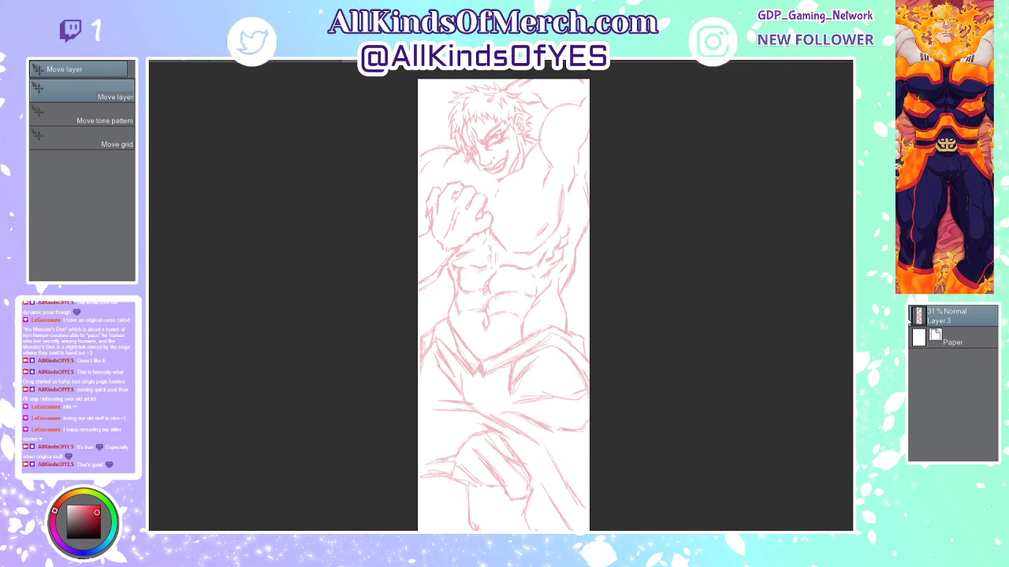
{"action": "key", "text": "ctrl+shift+n"}
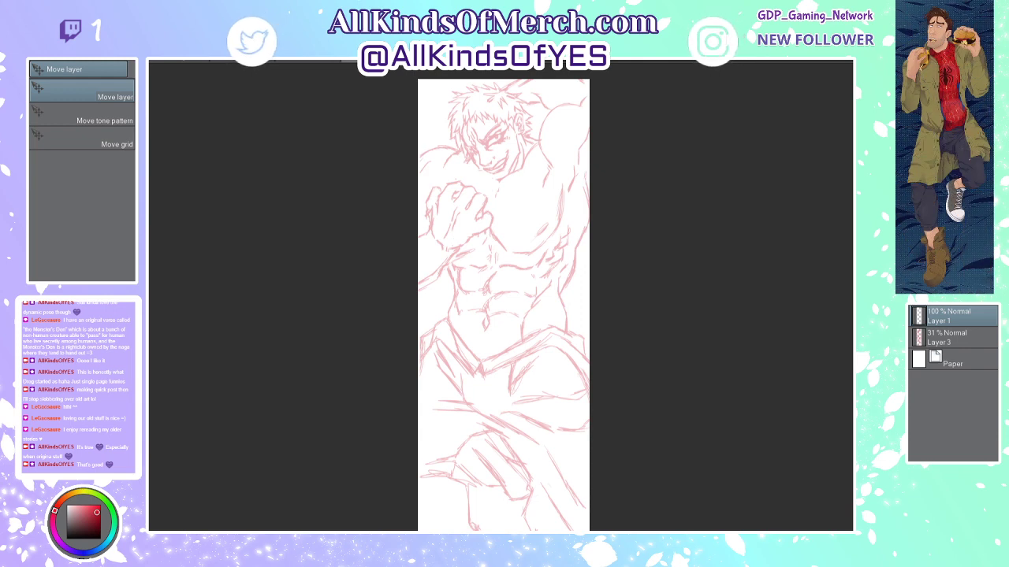
{"action": "key", "text": "p"}
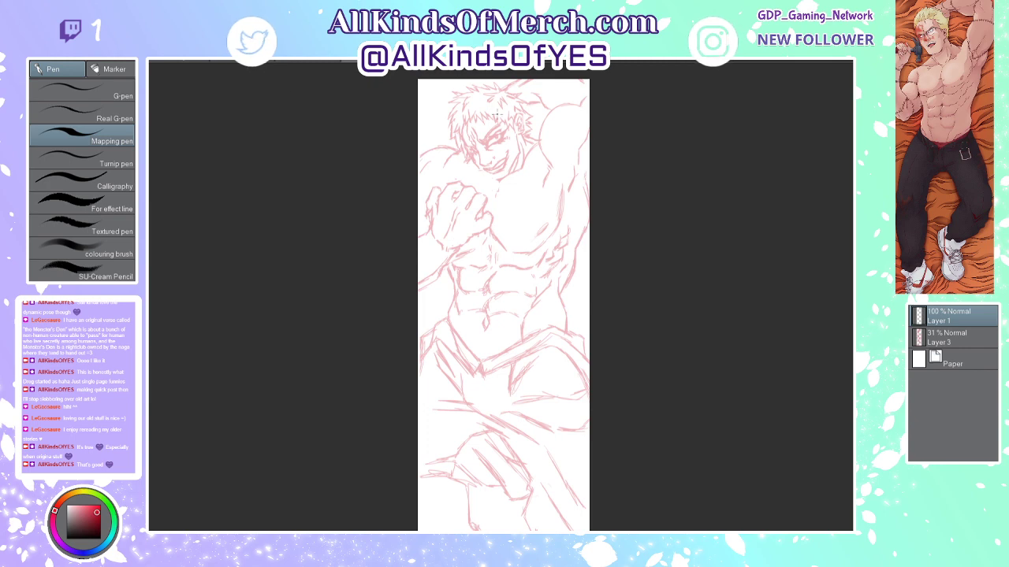
Step: Trace the jagged fringe across the forehead in dark red on the new layer, ending with the spikes beside the ear
{"action": "scroll", "coordinate": [523, 120], "scroll_direction": "up", "scroll_amount": 7}
{"action": "scroll", "coordinate": [471, 97], "scroll_direction": "up", "scroll_amount": 2}
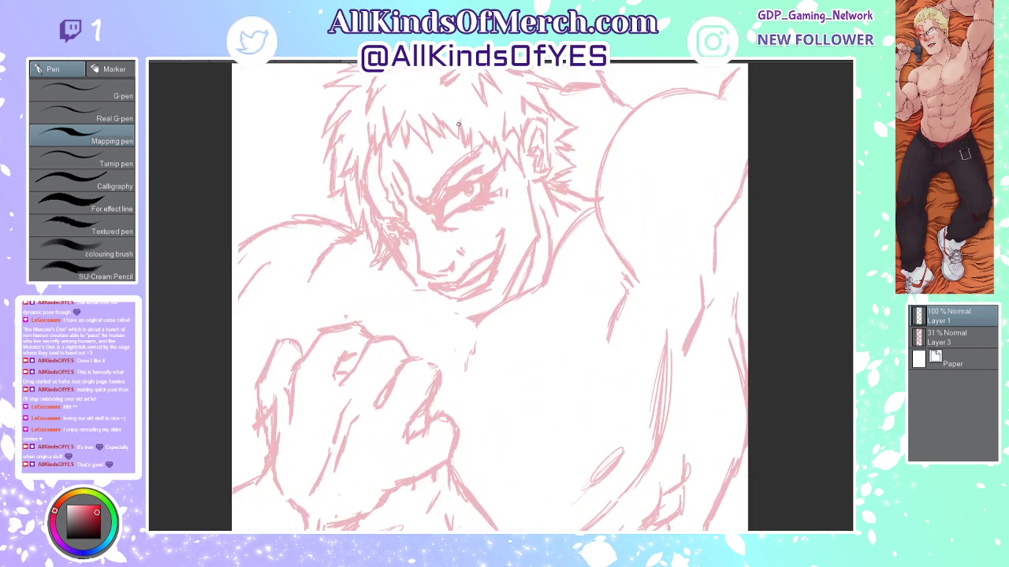
{"action": "scroll", "coordinate": [455, 133], "scroll_direction": "up", "scroll_amount": 1}
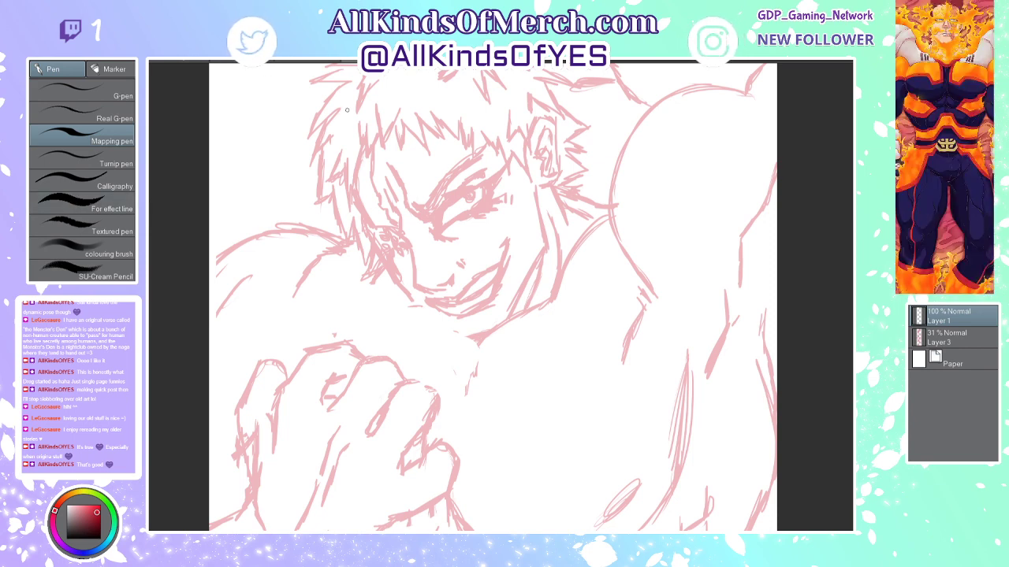
{"action": "mouse_move", "coordinate": [359, 117]}
{"action": "left_mouse_down"}
{"action": "mouse_move", "coordinate": [356, 148]}
{"action": "mouse_move", "coordinate": [367, 123]}
{"action": "mouse_move", "coordinate": [368, 161]}
{"action": "mouse_move", "coordinate": [381, 138]}
{"action": "left_mouse_up"}
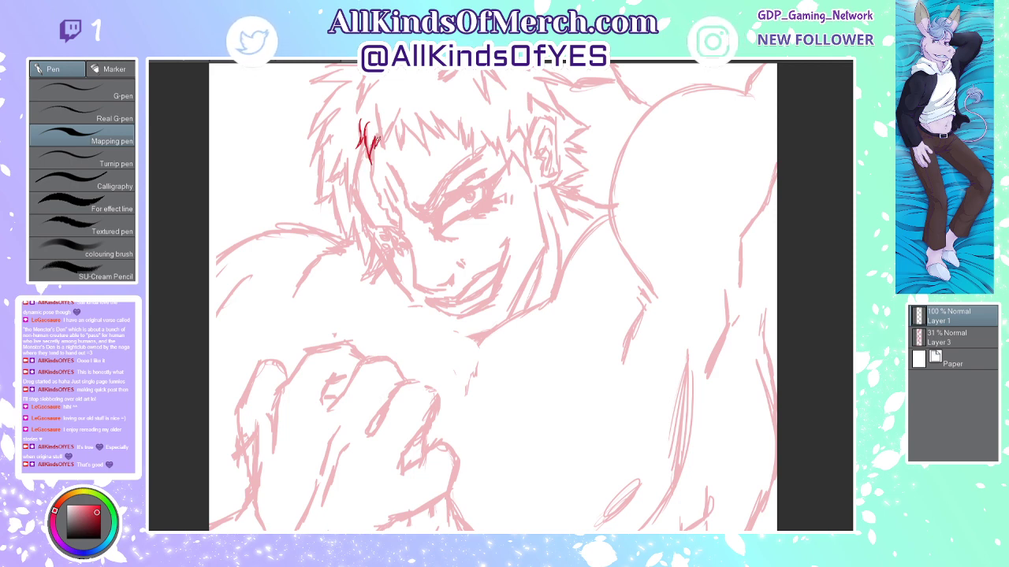
{"action": "mouse_move", "coordinate": [385, 92]}
{"action": "left_mouse_down"}
{"action": "mouse_move", "coordinate": [383, 152]}
{"action": "mouse_move", "coordinate": [383, 123]}
{"action": "mouse_move", "coordinate": [391, 134]}
{"action": "mouse_move", "coordinate": [396, 115]}
{"action": "mouse_move", "coordinate": [392, 134]}
{"action": "mouse_move", "coordinate": [400, 129]}
{"action": "mouse_move", "coordinate": [406, 153]}
{"action": "mouse_move", "coordinate": [403, 130]}
{"action": "left_mouse_up"}
{"action": "mouse_move", "coordinate": [404, 128]}
{"action": "left_mouse_down"}
{"action": "mouse_move", "coordinate": [422, 158]}
{"action": "mouse_move", "coordinate": [421, 119]}
{"action": "mouse_move", "coordinate": [424, 134]}
{"action": "mouse_move", "coordinate": [425, 123]}
{"action": "mouse_move", "coordinate": [459, 146]}
{"action": "left_mouse_up"}
{"action": "mouse_move", "coordinate": [457, 112]}
{"action": "left_mouse_down"}
{"action": "mouse_move", "coordinate": [462, 135]}
{"action": "mouse_move", "coordinate": [458, 124]}
{"action": "left_mouse_up"}
{"action": "left_click_drag", "start_coordinate": [453, 99], "coordinate": [468, 153]}
{"action": "mouse_move", "coordinate": [467, 133]}
{"action": "left_mouse_down"}
{"action": "mouse_move", "coordinate": [473, 160]}
{"action": "mouse_move", "coordinate": [482, 136]}
{"action": "mouse_move", "coordinate": [500, 156]}
{"action": "mouse_move", "coordinate": [498, 123]}
{"action": "mouse_move", "coordinate": [509, 169]}
{"action": "mouse_move", "coordinate": [513, 157]}
{"action": "left_mouse_up"}
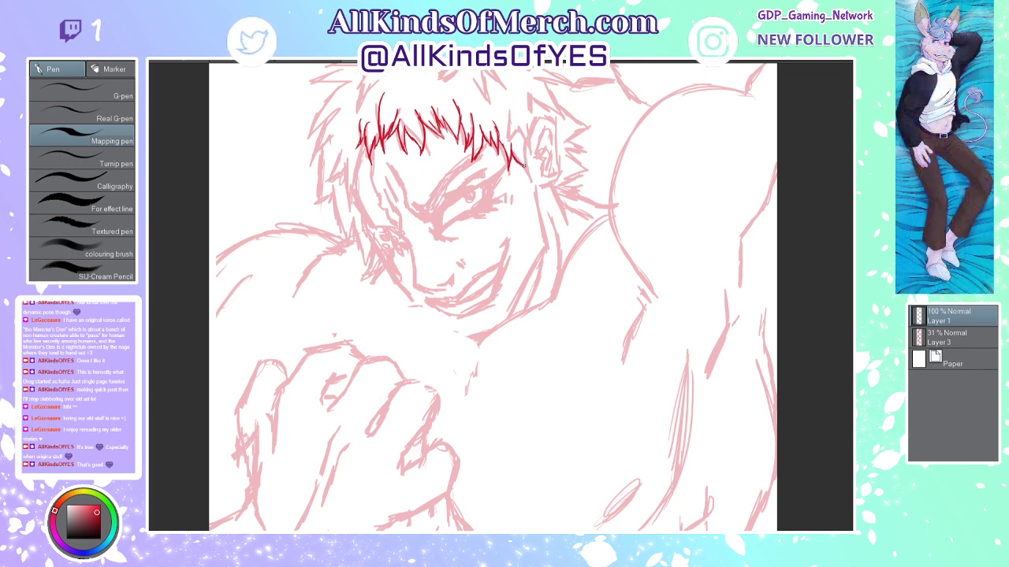
{"action": "mouse_move", "coordinate": [520, 162]}
{"action": "left_mouse_down"}
{"action": "mouse_move", "coordinate": [528, 181]}
{"action": "mouse_move", "coordinate": [523, 143]}
{"action": "left_mouse_up"}
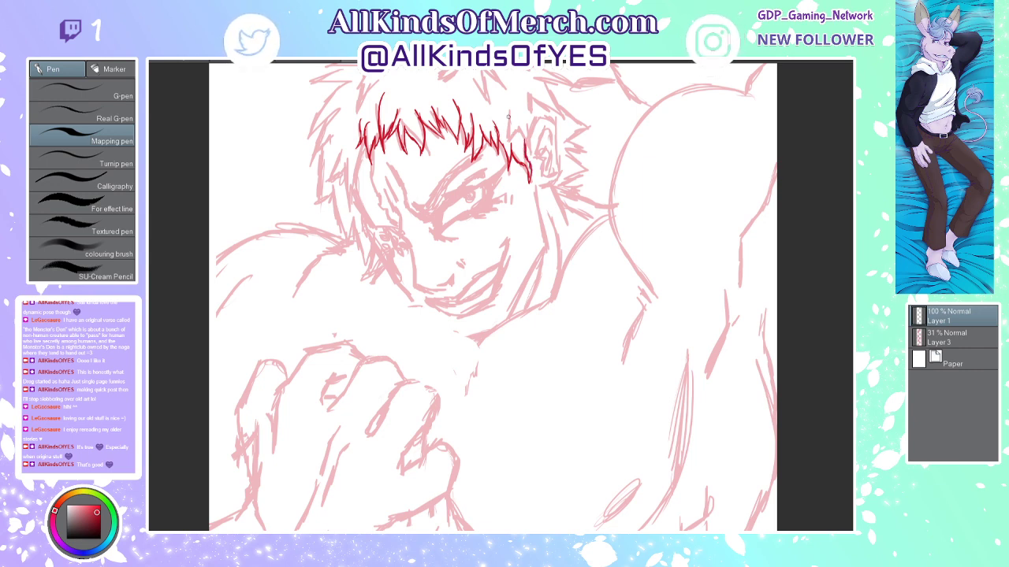
Step: Draw the hair tufts in front of the ear, the ear's outline and its inner folds
{"action": "left_click_drag", "start_coordinate": [508, 109], "coordinate": [512, 126]}
{"action": "left_click_drag", "start_coordinate": [510, 124], "coordinate": [502, 137]}
{"action": "mouse_move", "coordinate": [502, 136]}
{"action": "left_mouse_down"}
{"action": "mouse_move", "coordinate": [516, 123]}
{"action": "mouse_move", "coordinate": [532, 147]}
{"action": "mouse_move", "coordinate": [531, 119]}
{"action": "mouse_move", "coordinate": [554, 118]}
{"action": "mouse_move", "coordinate": [554, 187]}
{"action": "mouse_move", "coordinate": [541, 186]}
{"action": "mouse_move", "coordinate": [555, 172]}
{"action": "mouse_move", "coordinate": [541, 169]}
{"action": "mouse_move", "coordinate": [536, 146]}
{"action": "mouse_move", "coordinate": [549, 127]}
{"action": "mouse_move", "coordinate": [547, 171]}
{"action": "left_mouse_up"}
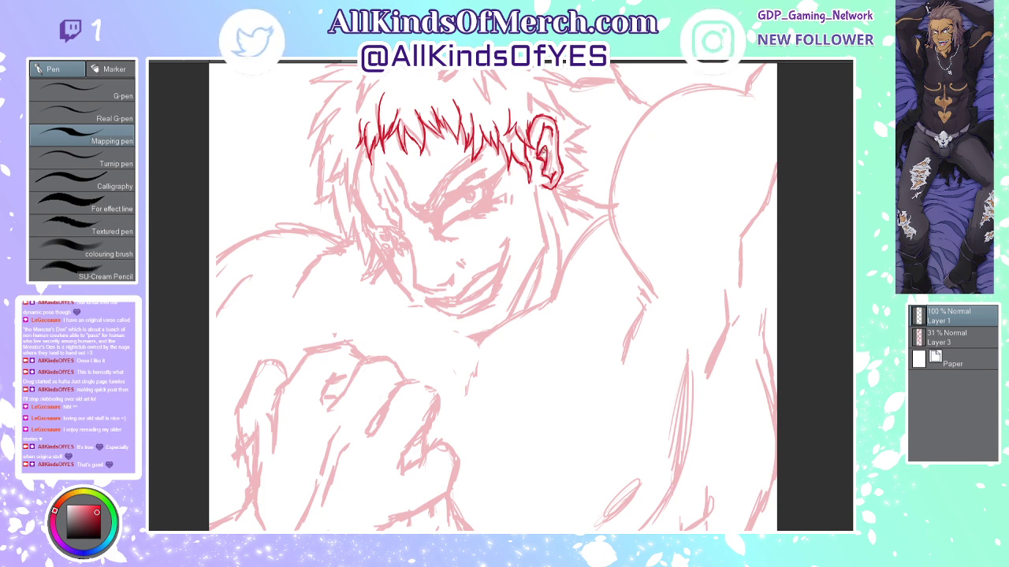
{"action": "left_click_drag", "start_coordinate": [540, 148], "coordinate": [541, 143]}
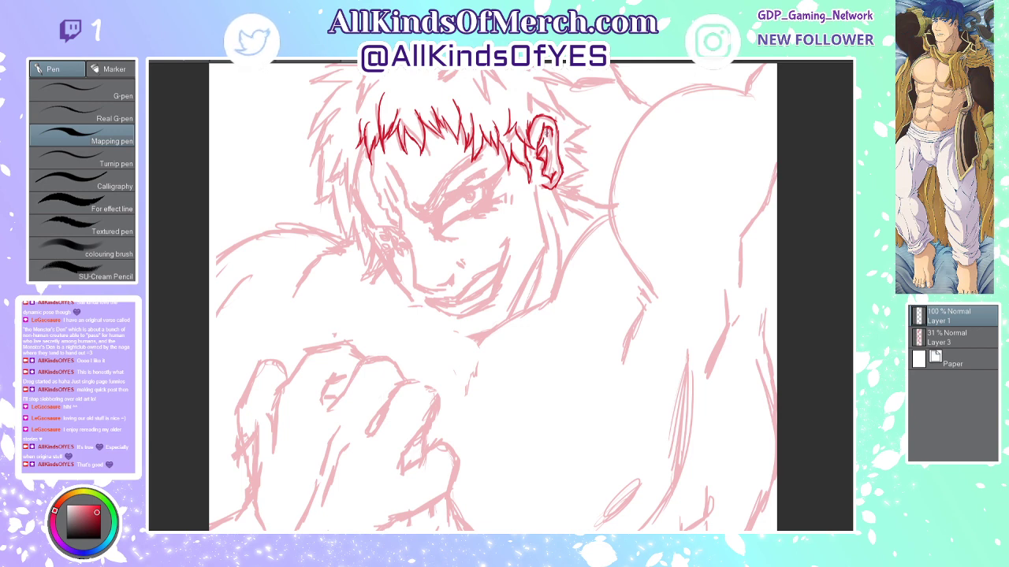
{"action": "left_click_drag", "start_coordinate": [553, 141], "coordinate": [553, 146]}
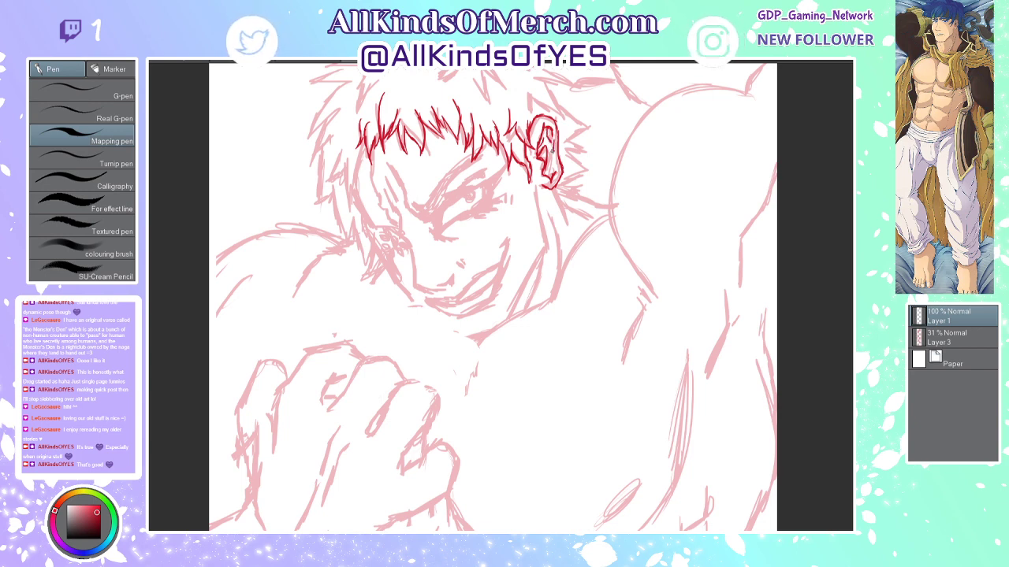
{"action": "left_click_drag", "start_coordinate": [549, 168], "coordinate": [550, 153]}
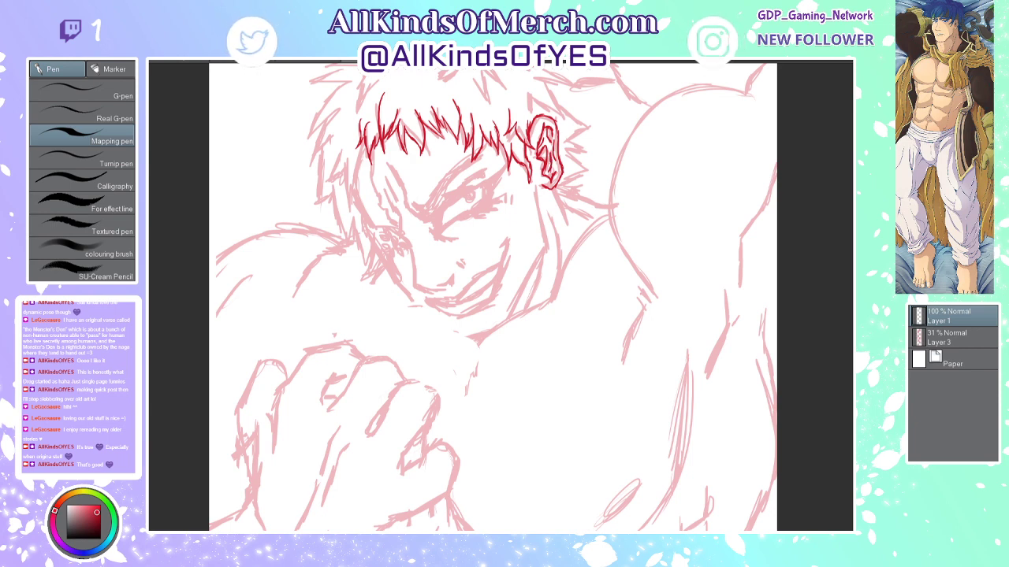
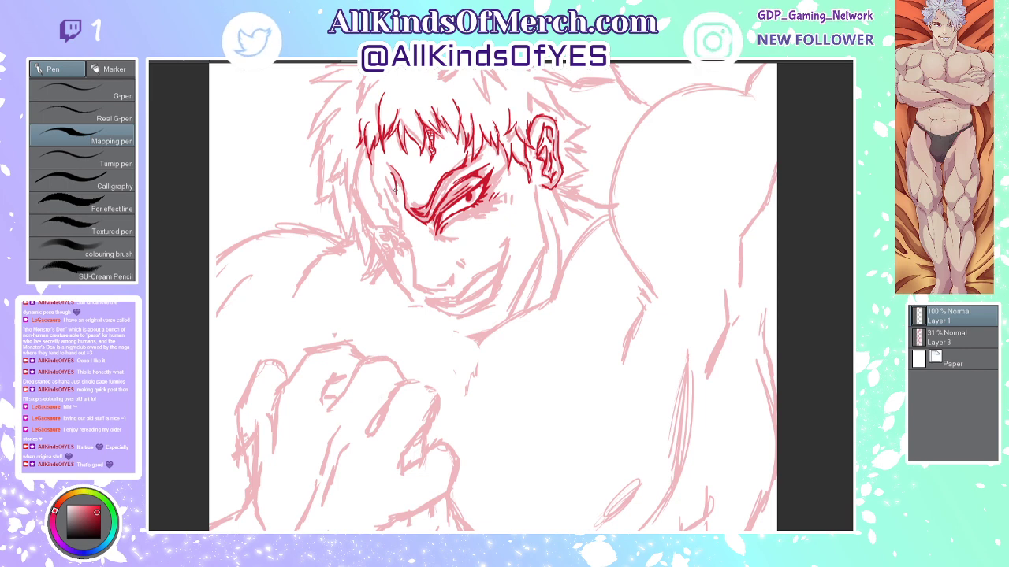
Step: Draw the nose profile with its nostril, the uneven edge along the forehead and the far temple contour with its hair spikes
{"action": "mouse_move", "coordinate": [386, 186]}
{"action": "left_mouse_down"}
{"action": "mouse_move", "coordinate": [406, 223]}
{"action": "mouse_move", "coordinate": [398, 231]}
{"action": "mouse_move", "coordinate": [413, 284]}
{"action": "mouse_move", "coordinate": [447, 295]}
{"action": "mouse_move", "coordinate": [455, 271]}
{"action": "mouse_move", "coordinate": [454, 282]}
{"action": "left_mouse_up"}
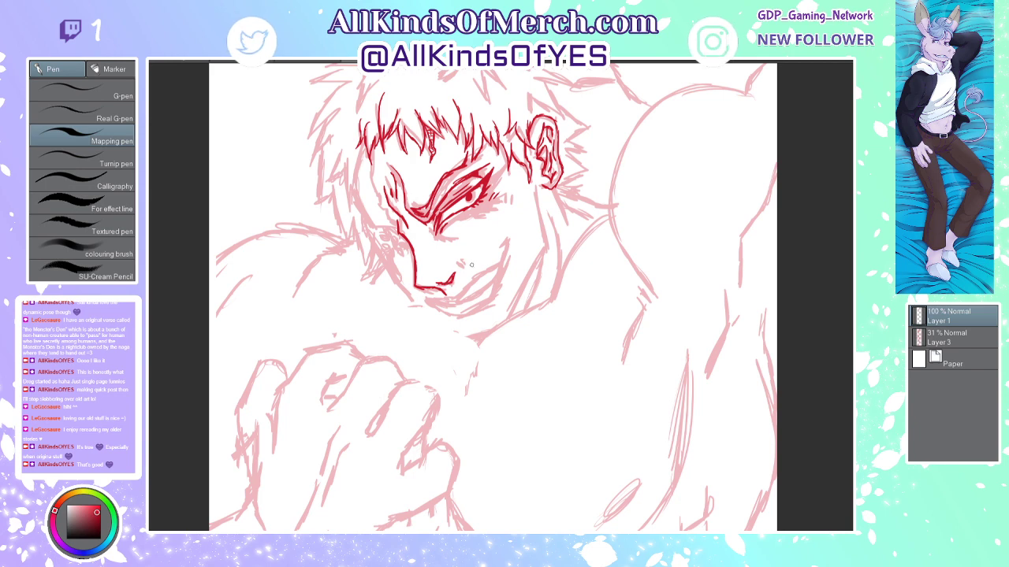
{"action": "left_click_drag", "start_coordinate": [457, 264], "coordinate": [454, 260]}
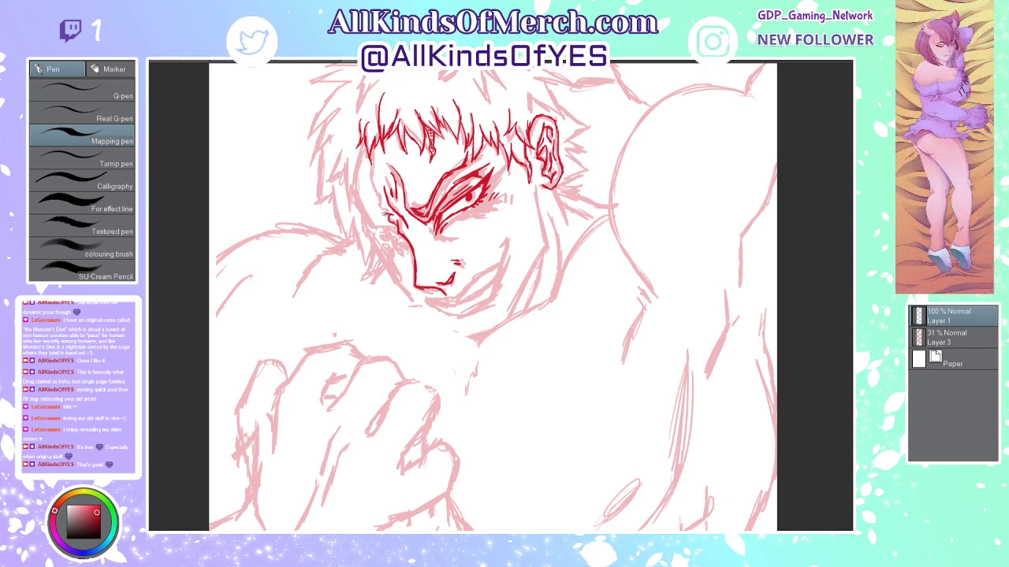
{"action": "mouse_move", "coordinate": [382, 207]}
{"action": "left_mouse_down"}
{"action": "mouse_move", "coordinate": [371, 198]}
{"action": "mouse_move", "coordinate": [377, 148]}
{"action": "left_mouse_up"}
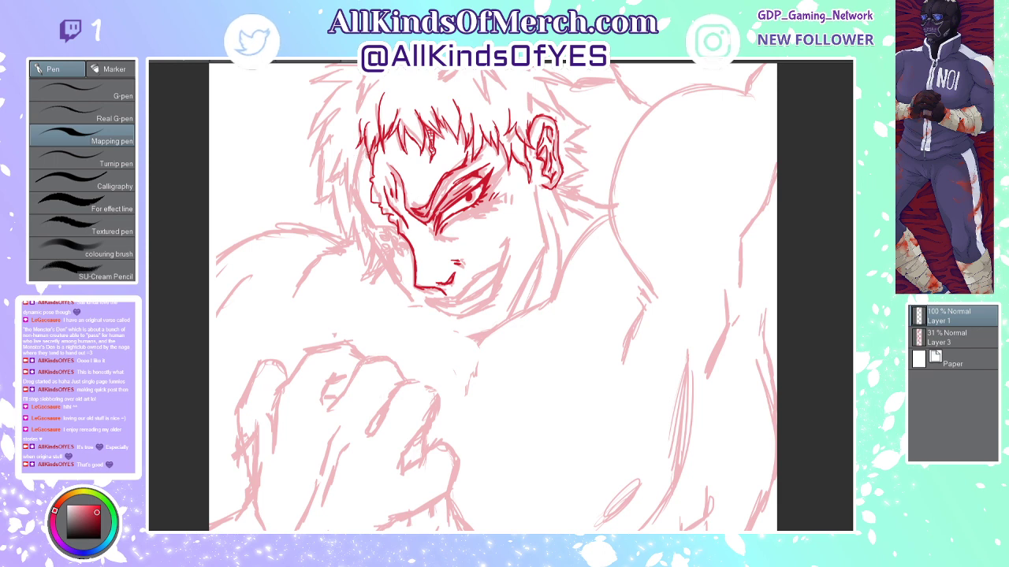
{"action": "mouse_move", "coordinate": [364, 149]}
{"action": "left_mouse_down"}
{"action": "mouse_move", "coordinate": [362, 182]}
{"action": "mouse_move", "coordinate": [357, 155]}
{"action": "mouse_move", "coordinate": [357, 170]}
{"action": "mouse_move", "coordinate": [331, 176]}
{"action": "mouse_move", "coordinate": [343, 167]}
{"action": "mouse_move", "coordinate": [333, 174]}
{"action": "mouse_move", "coordinate": [365, 179]}
{"action": "mouse_move", "coordinate": [353, 177]}
{"action": "mouse_move", "coordinate": [359, 224]}
{"action": "mouse_move", "coordinate": [397, 227]}
{"action": "left_mouse_up"}
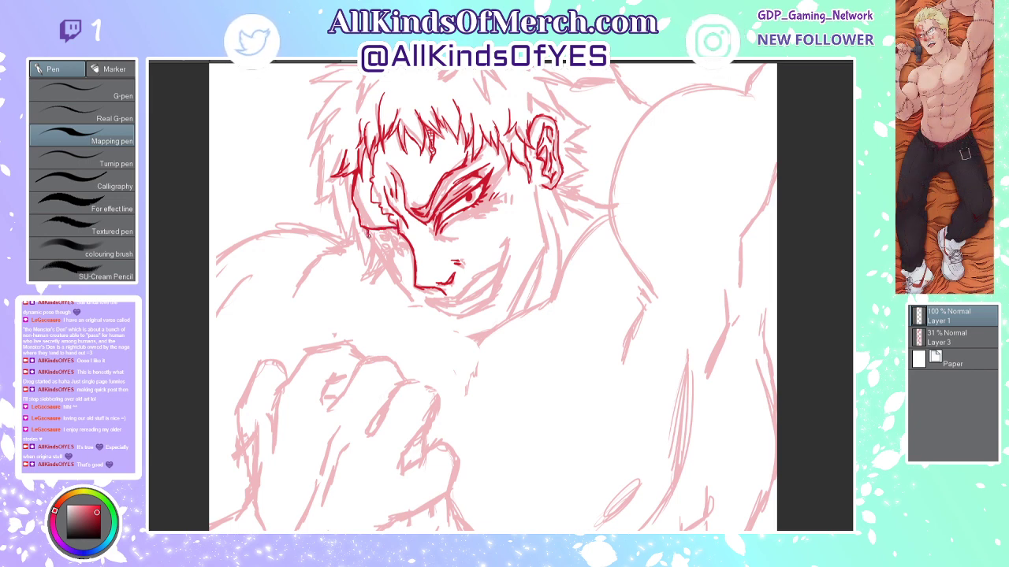
Step: Draw the patterned far eye beside the nose bridge and the far cheek and jaw line down around the chin
{"action": "left_click_drag", "start_coordinate": [366, 233], "coordinate": [378, 250]}
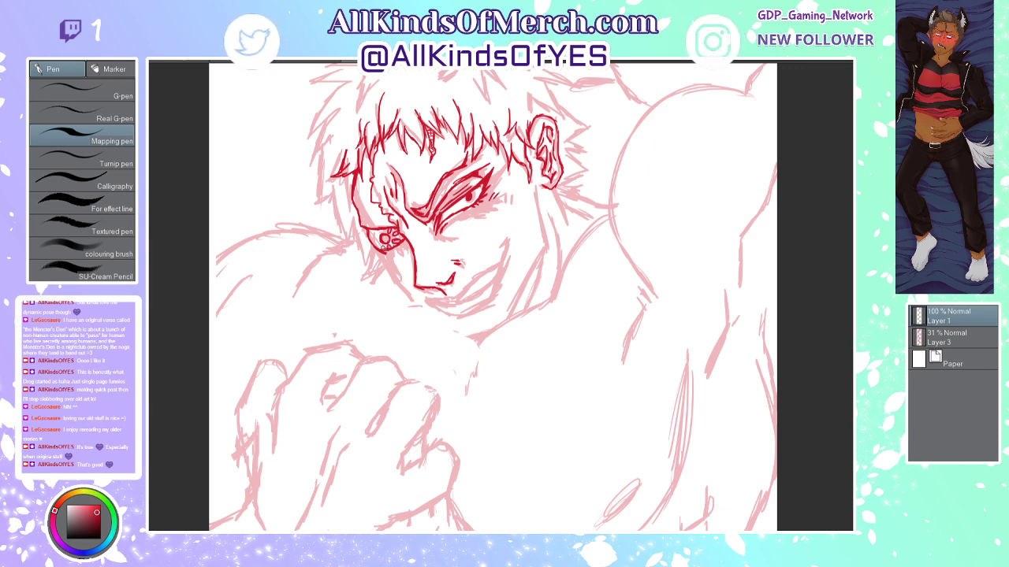
{"action": "left_click_drag", "start_coordinate": [369, 232], "coordinate": [375, 237]}
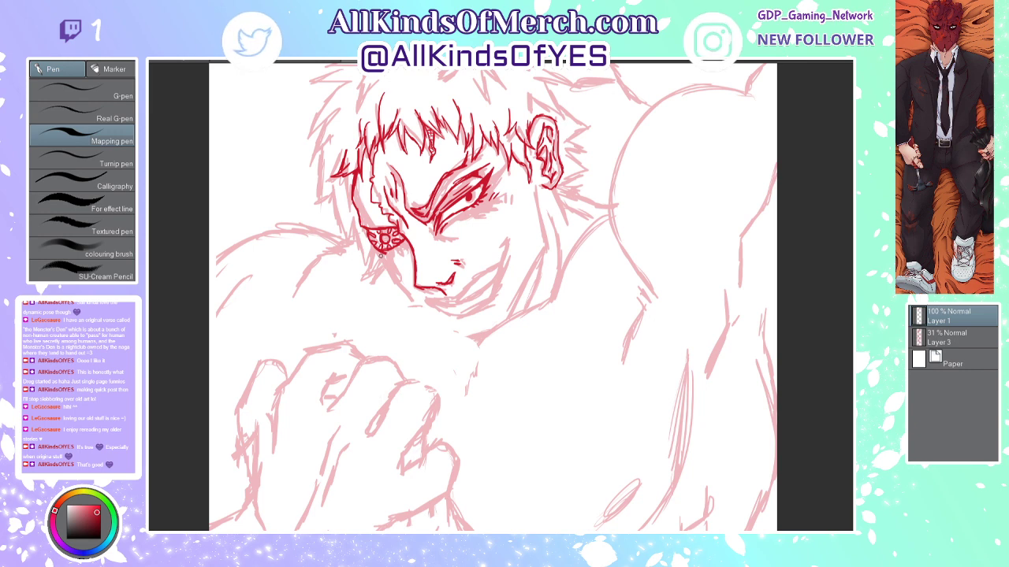
{"action": "left_click_drag", "start_coordinate": [381, 249], "coordinate": [414, 303]}
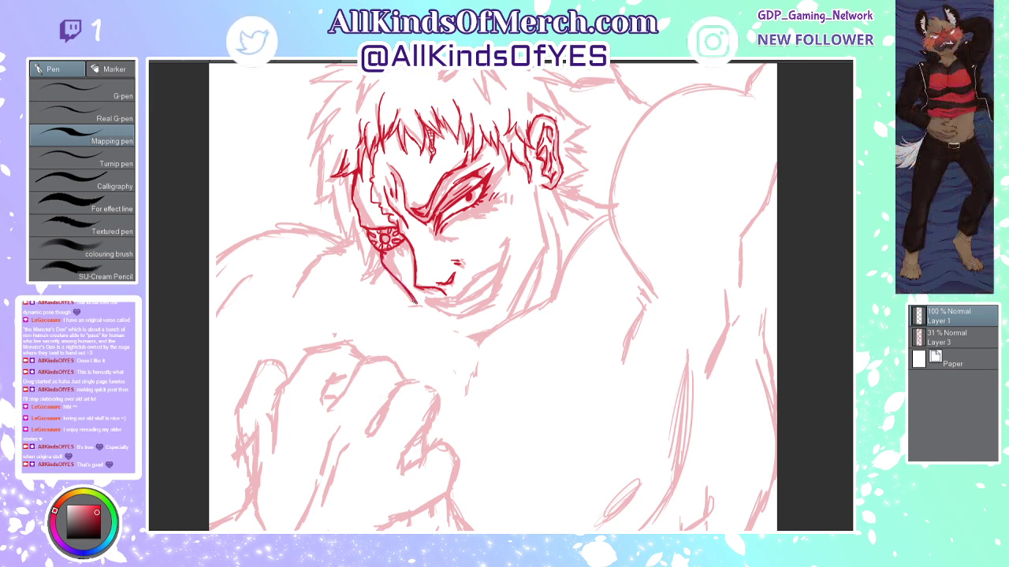
{"action": "mouse_move", "coordinate": [408, 288]}
{"action": "left_mouse_down"}
{"action": "mouse_move", "coordinate": [447, 338]}
{"action": "mouse_move", "coordinate": [487, 333]}
{"action": "left_mouse_up"}
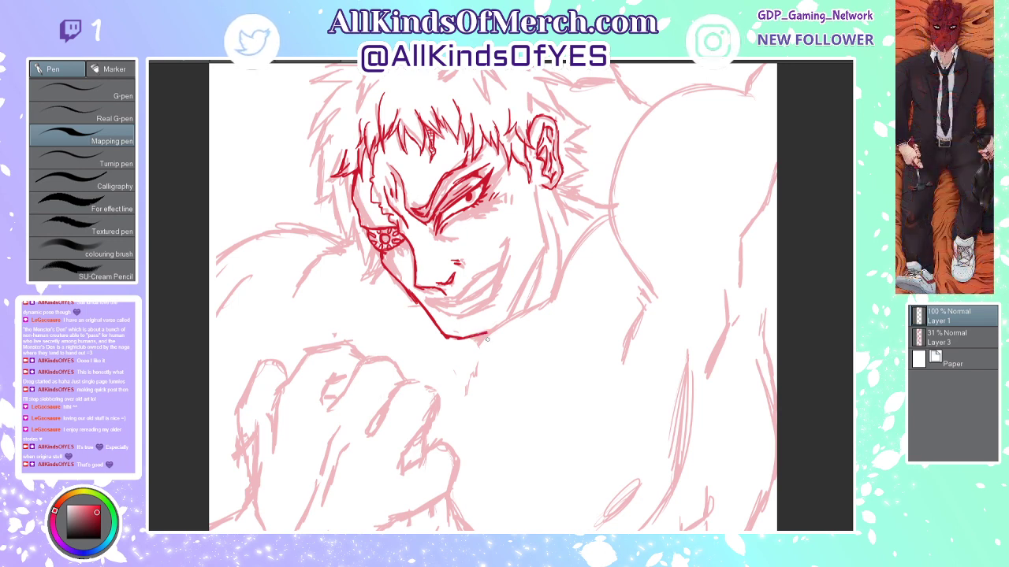
Step: Draw the neckline from the chin to the near shoulder, the jaw line down from the ear, and the grinning mouth
{"action": "mouse_move", "coordinate": [503, 323]}
{"action": "left_mouse_down"}
{"action": "mouse_move", "coordinate": [474, 356]}
{"action": "mouse_move", "coordinate": [507, 315]}
{"action": "mouse_move", "coordinate": [567, 292]}
{"action": "mouse_move", "coordinate": [556, 286]}
{"action": "mouse_move", "coordinate": [570, 246]}
{"action": "mouse_move", "coordinate": [614, 207]}
{"action": "left_mouse_up"}
{"action": "left_click_drag", "start_coordinate": [576, 236], "coordinate": [615, 208]}
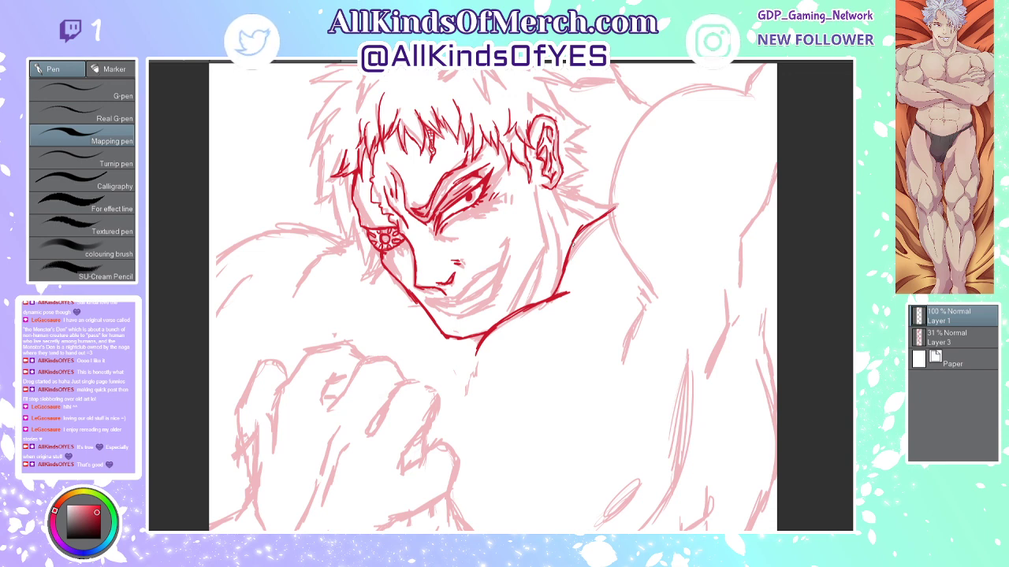
{"action": "mouse_move", "coordinate": [539, 197]}
{"action": "left_mouse_down"}
{"action": "mouse_move", "coordinate": [538, 266]}
{"action": "mouse_move", "coordinate": [515, 301]}
{"action": "left_mouse_up"}
{"action": "left_click_drag", "start_coordinate": [535, 266], "coordinate": [509, 320]}
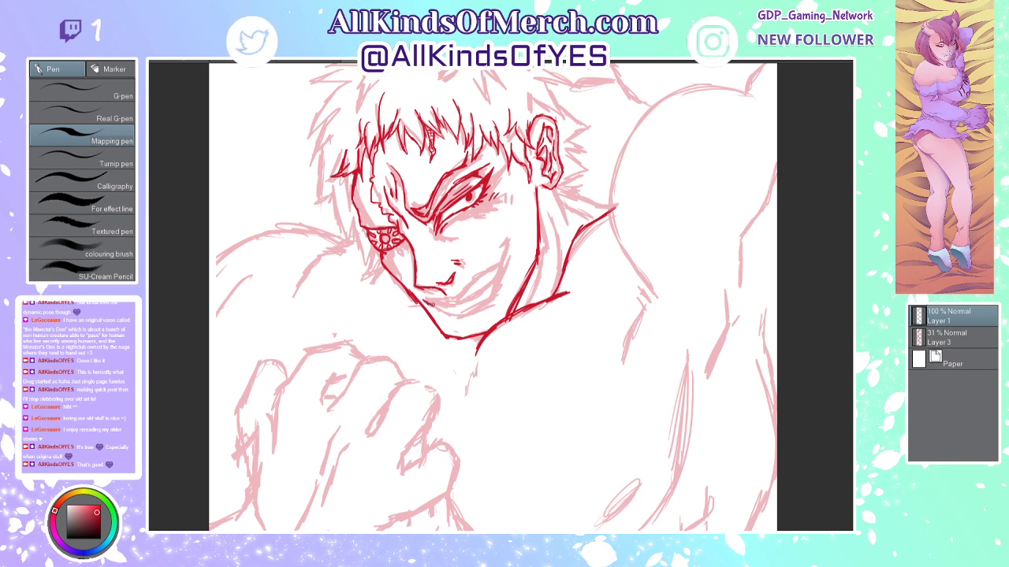
{"action": "mouse_move", "coordinate": [434, 304]}
{"action": "left_mouse_down"}
{"action": "mouse_move", "coordinate": [503, 275]}
{"action": "mouse_move", "coordinate": [513, 249]}
{"action": "mouse_move", "coordinate": [494, 290]}
{"action": "mouse_move", "coordinate": [432, 307]}
{"action": "mouse_move", "coordinate": [454, 310]}
{"action": "mouse_move", "coordinate": [500, 276]}
{"action": "mouse_move", "coordinate": [483, 292]}
{"action": "left_mouse_up"}
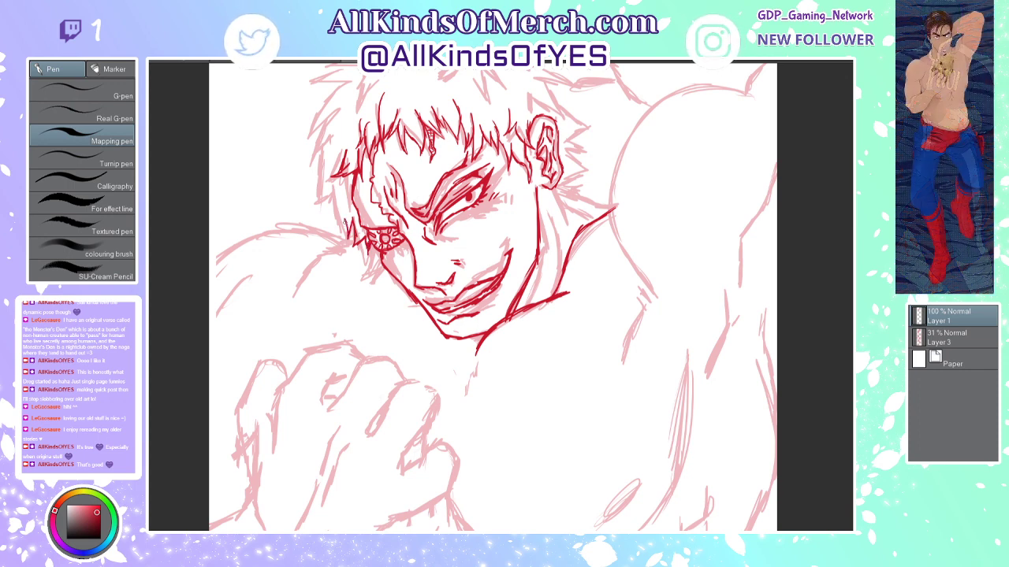
Step: Outline the spiky hair on the far side of the head and across the crown, including the central tuft
{"action": "mouse_move", "coordinate": [336, 191]}
{"action": "left_mouse_down"}
{"action": "mouse_move", "coordinate": [313, 202]}
{"action": "mouse_move", "coordinate": [326, 143]}
{"action": "mouse_move", "coordinate": [314, 155]}
{"action": "mouse_move", "coordinate": [312, 135]}
{"action": "mouse_move", "coordinate": [331, 127]}
{"action": "mouse_move", "coordinate": [313, 140]}
{"action": "left_mouse_up"}
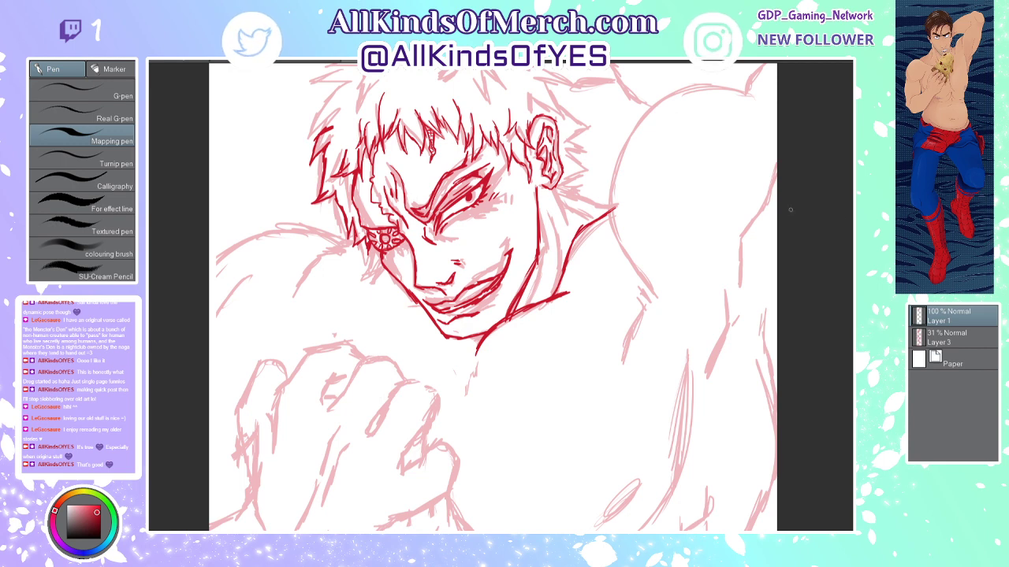
{"action": "scroll", "coordinate": [823, 188], "scroll_direction": "up", "scroll_amount": 3}
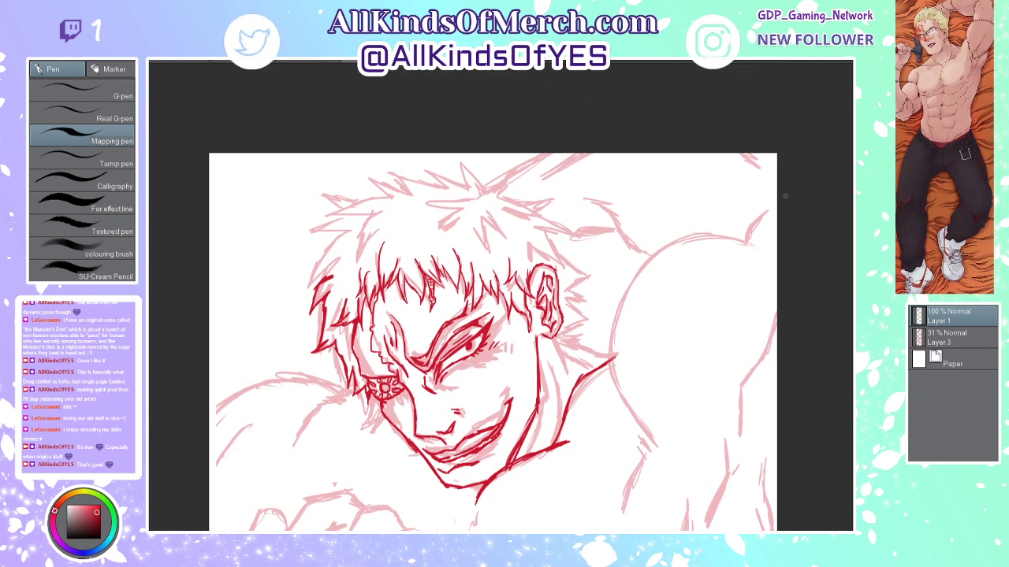
{"action": "mouse_move", "coordinate": [380, 210]}
{"action": "left_mouse_down"}
{"action": "mouse_move", "coordinate": [364, 219]}
{"action": "mouse_move", "coordinate": [353, 251]}
{"action": "mouse_move", "coordinate": [372, 227]}
{"action": "mouse_move", "coordinate": [364, 250]}
{"action": "left_mouse_up"}
{"action": "left_click_drag", "start_coordinate": [368, 214], "coordinate": [329, 216]}
{"action": "mouse_move", "coordinate": [330, 217]}
{"action": "left_mouse_down"}
{"action": "mouse_move", "coordinate": [362, 205]}
{"action": "mouse_move", "coordinate": [353, 188]}
{"action": "mouse_move", "coordinate": [402, 205]}
{"action": "mouse_move", "coordinate": [375, 181]}
{"action": "mouse_move", "coordinate": [408, 193]}
{"action": "mouse_move", "coordinate": [396, 173]}
{"action": "mouse_move", "coordinate": [443, 188]}
{"action": "mouse_move", "coordinate": [427, 164]}
{"action": "mouse_move", "coordinate": [441, 183]}
{"action": "left_mouse_up"}
{"action": "mouse_move", "coordinate": [436, 176]}
{"action": "left_mouse_down"}
{"action": "mouse_move", "coordinate": [467, 192]}
{"action": "mouse_move", "coordinate": [460, 165]}
{"action": "mouse_move", "coordinate": [487, 191]}
{"action": "left_mouse_up"}
{"action": "mouse_move", "coordinate": [486, 189]}
{"action": "left_mouse_down"}
{"action": "mouse_move", "coordinate": [479, 202]}
{"action": "mouse_move", "coordinate": [513, 179]}
{"action": "left_mouse_up"}
{"action": "mouse_move", "coordinate": [513, 180]}
{"action": "left_mouse_down"}
{"action": "mouse_move", "coordinate": [499, 197]}
{"action": "mouse_move", "coordinate": [529, 215]}
{"action": "mouse_move", "coordinate": [498, 207]}
{"action": "mouse_move", "coordinate": [498, 238]}
{"action": "mouse_move", "coordinate": [485, 225]}
{"action": "mouse_move", "coordinate": [490, 249]}
{"action": "mouse_move", "coordinate": [463, 225]}
{"action": "mouse_move", "coordinate": [446, 236]}
{"action": "mouse_move", "coordinate": [458, 219]}
{"action": "mouse_move", "coordinate": [432, 209]}
{"action": "mouse_move", "coordinate": [472, 202]}
{"action": "left_mouse_up"}
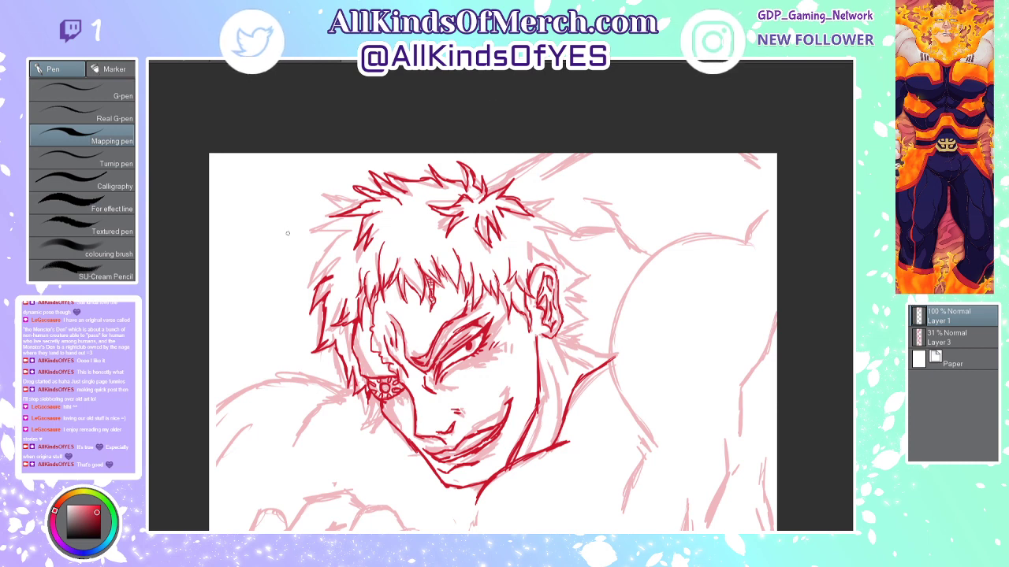
{"action": "mouse_move", "coordinate": [351, 217]}
{"action": "left_mouse_down"}
{"action": "mouse_move", "coordinate": [310, 232]}
{"action": "mouse_move", "coordinate": [346, 231]}
{"action": "mouse_move", "coordinate": [299, 277]}
{"action": "mouse_move", "coordinate": [329, 264]}
{"action": "mouse_move", "coordinate": [323, 279]}
{"action": "mouse_move", "coordinate": [333, 266]}
{"action": "left_mouse_up"}
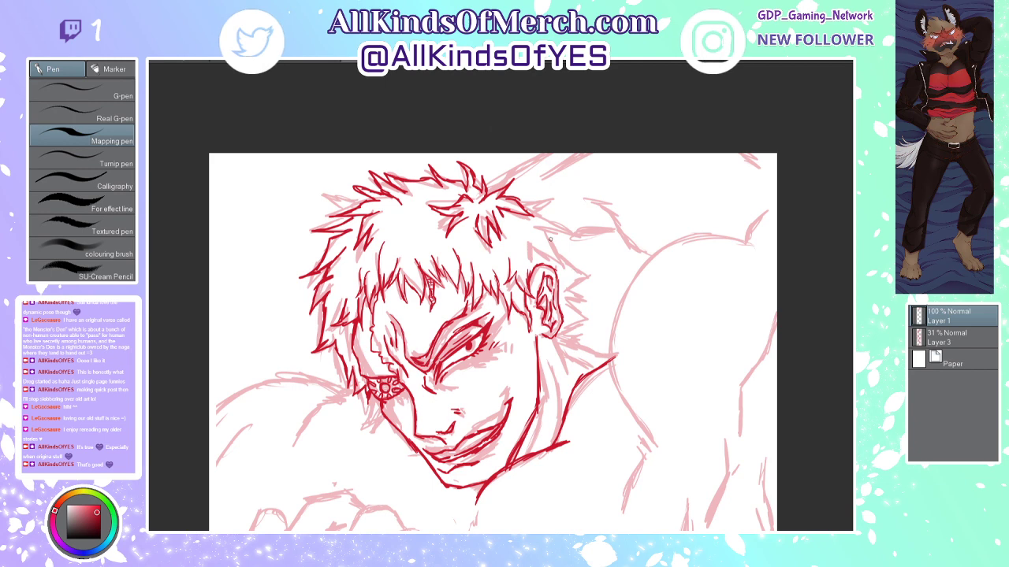
Step: Draw the hair spikes at the back of the head, around behind the ear and down to the nape
{"action": "mouse_move", "coordinate": [521, 206]}
{"action": "left_mouse_down"}
{"action": "mouse_move", "coordinate": [550, 197]}
{"action": "mouse_move", "coordinate": [535, 212]}
{"action": "mouse_move", "coordinate": [563, 234]}
{"action": "left_mouse_up"}
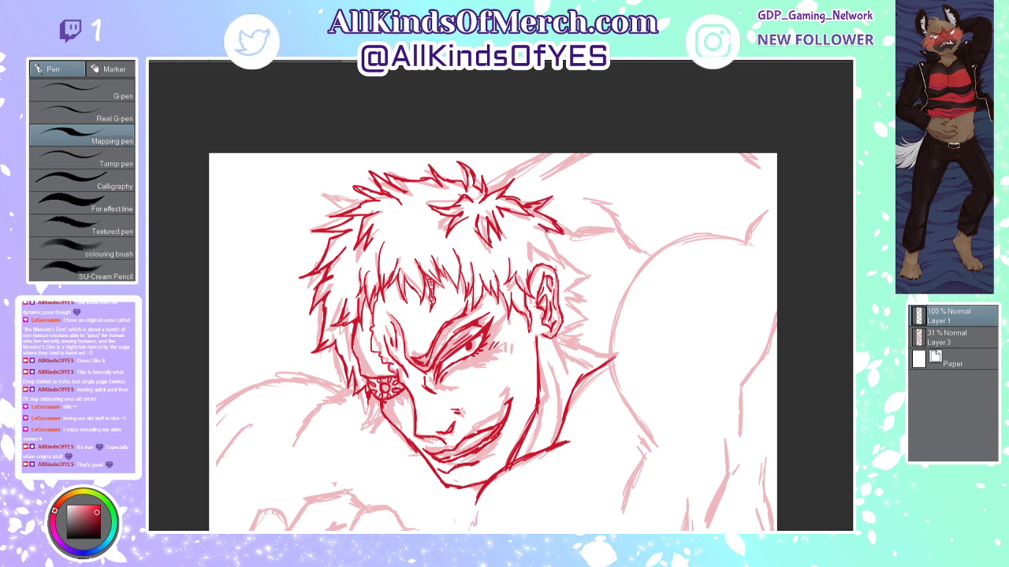
{"action": "left_click_drag", "start_coordinate": [529, 239], "coordinate": [527, 259]}
{"action": "mouse_move", "coordinate": [527, 259]}
{"action": "left_mouse_down"}
{"action": "mouse_move", "coordinate": [521, 247]}
{"action": "mouse_move", "coordinate": [528, 258]}
{"action": "mouse_move", "coordinate": [557, 247]}
{"action": "mouse_move", "coordinate": [561, 263]}
{"action": "mouse_move", "coordinate": [549, 249]}
{"action": "mouse_move", "coordinate": [577, 255]}
{"action": "mouse_move", "coordinate": [566, 312]}
{"action": "mouse_move", "coordinate": [575, 353]}
{"action": "mouse_move", "coordinate": [564, 367]}
{"action": "mouse_move", "coordinate": [578, 353]}
{"action": "mouse_move", "coordinate": [602, 357]}
{"action": "left_mouse_up"}
{"action": "left_click_drag", "start_coordinate": [605, 346], "coordinate": [585, 356]}
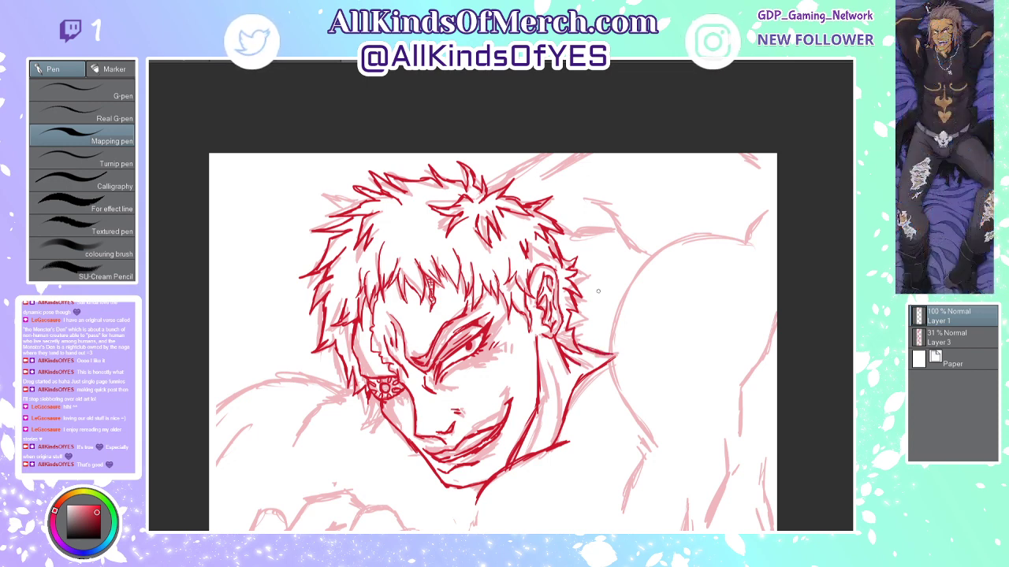
Step: Add the neck muscle lines running down from behind the ear to the collar
{"action": "scroll", "coordinate": [591, 295], "scroll_direction": "down", "scroll_amount": 6}
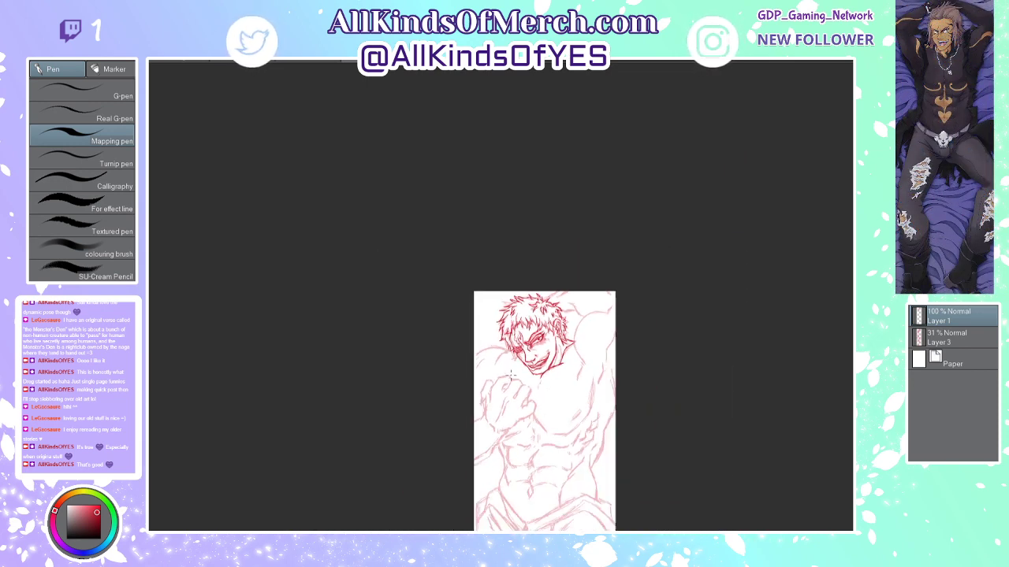
{"action": "scroll", "coordinate": [520, 385], "scroll_direction": "up", "scroll_amount": 5}
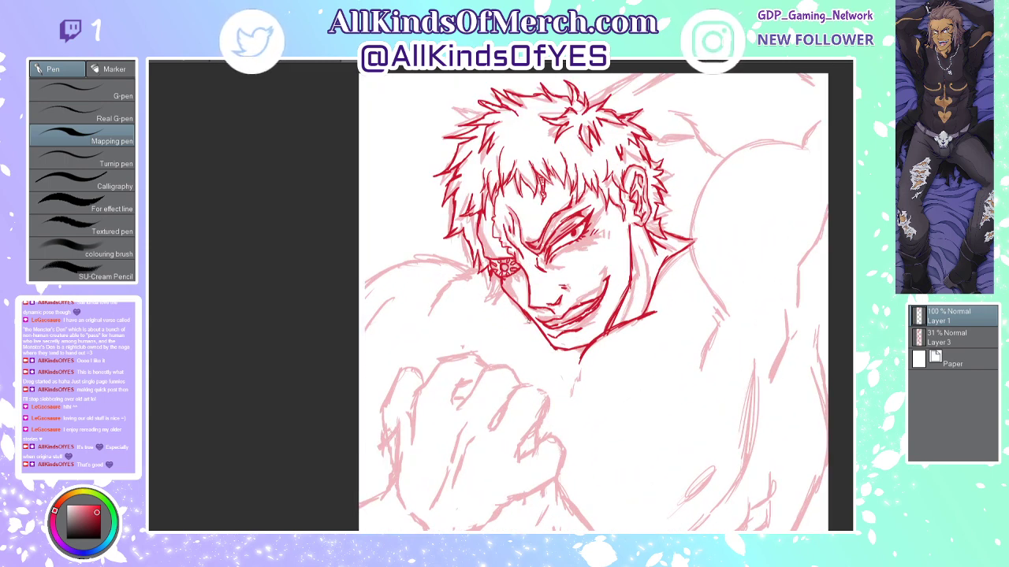
{"action": "scroll", "coordinate": [554, 317], "scroll_direction": "down", "scroll_amount": 5}
{"action": "scroll", "coordinate": [554, 317], "scroll_direction": "up", "scroll_amount": 3}
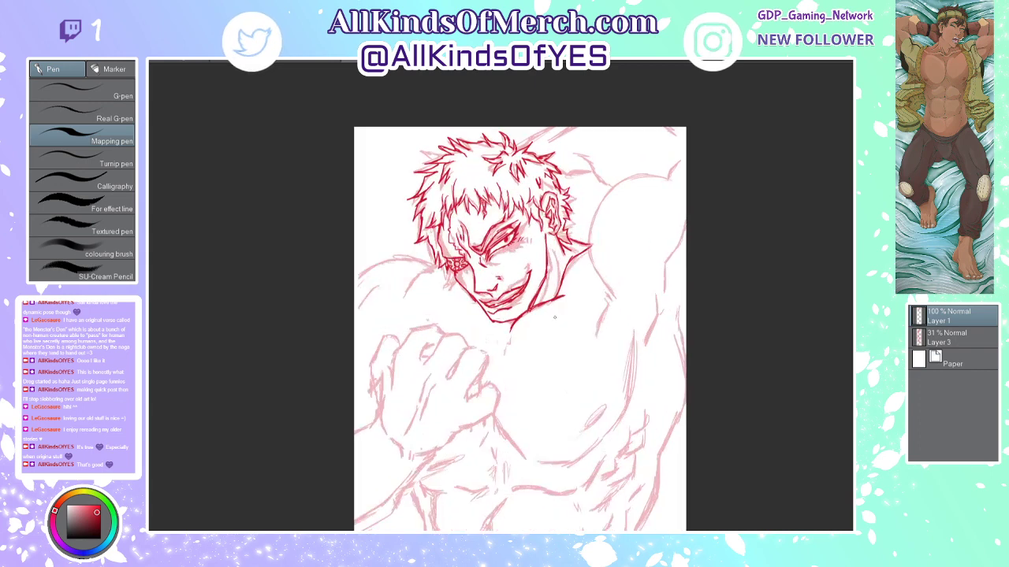
{"action": "scroll", "coordinate": [554, 316], "scroll_direction": "up", "scroll_amount": 2}
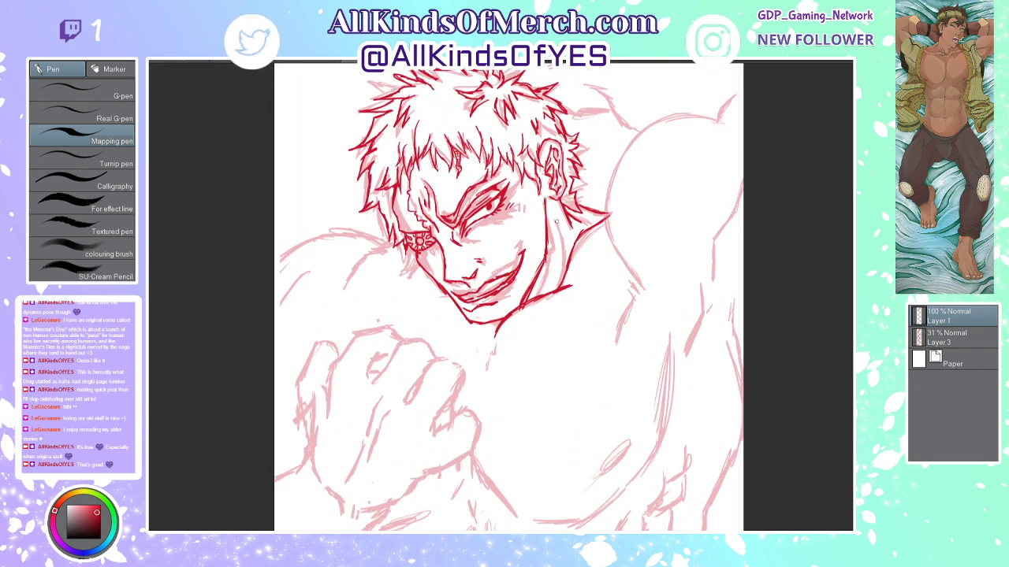
{"action": "left_click_drag", "start_coordinate": [558, 210], "coordinate": [560, 286]}
{"action": "left_click_drag", "start_coordinate": [547, 230], "coordinate": [536, 300]}
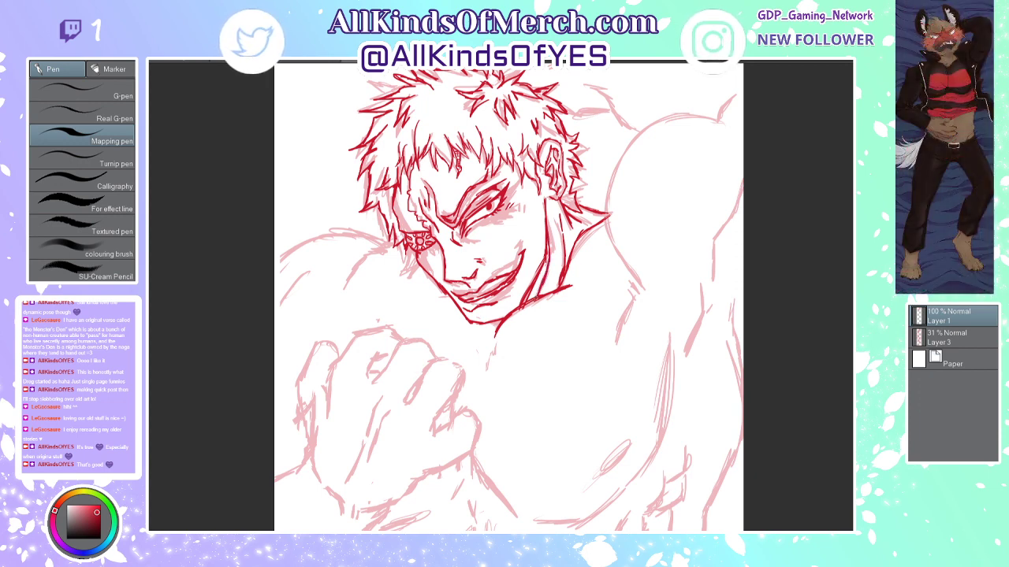
Step: Draw the broken chest line from under the chin down to the raised fist
{"action": "scroll", "coordinate": [579, 225], "scroll_direction": "down", "scroll_amount": 8}
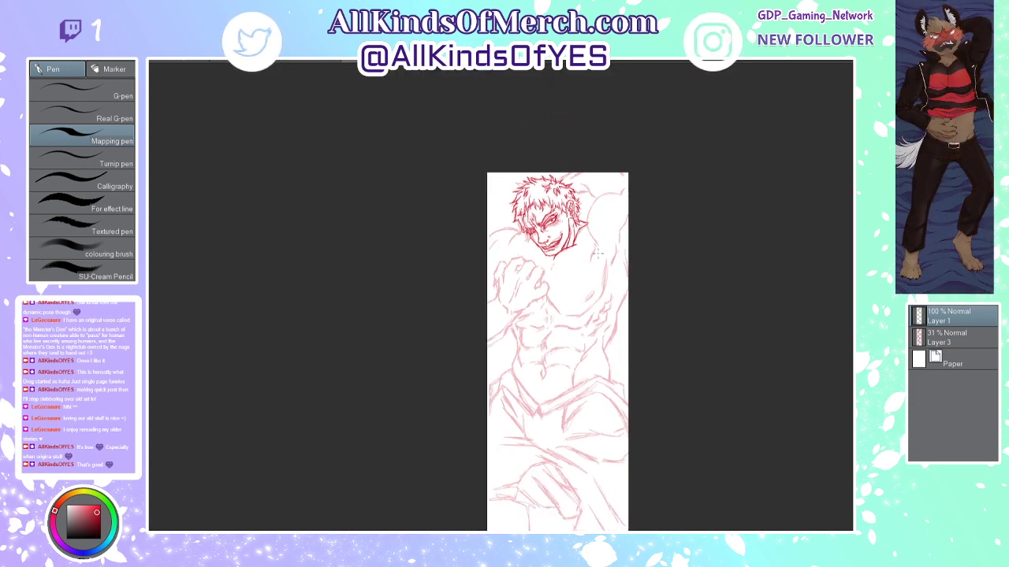
{"action": "scroll", "coordinate": [578, 240], "scroll_direction": "up", "scroll_amount": 6}
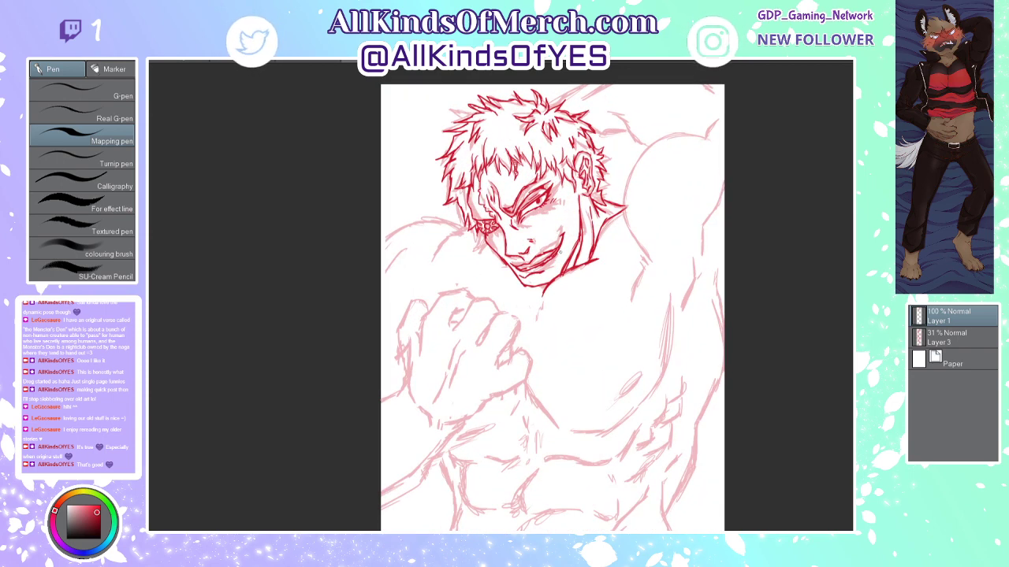
{"action": "scroll", "coordinate": [561, 250], "scroll_direction": "up", "scroll_amount": 1}
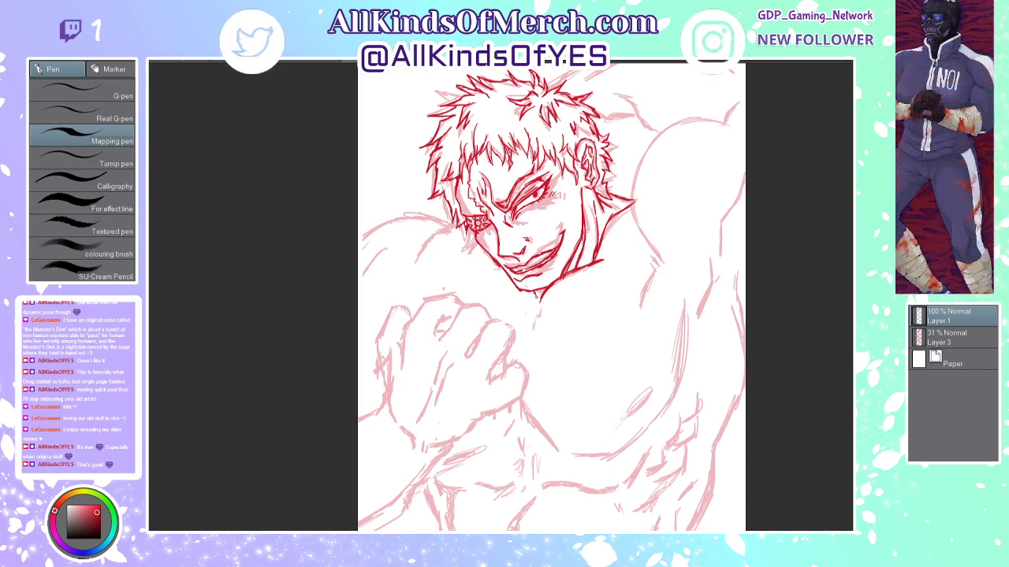
{"action": "left_click_drag", "start_coordinate": [534, 303], "coordinate": [531, 320]}
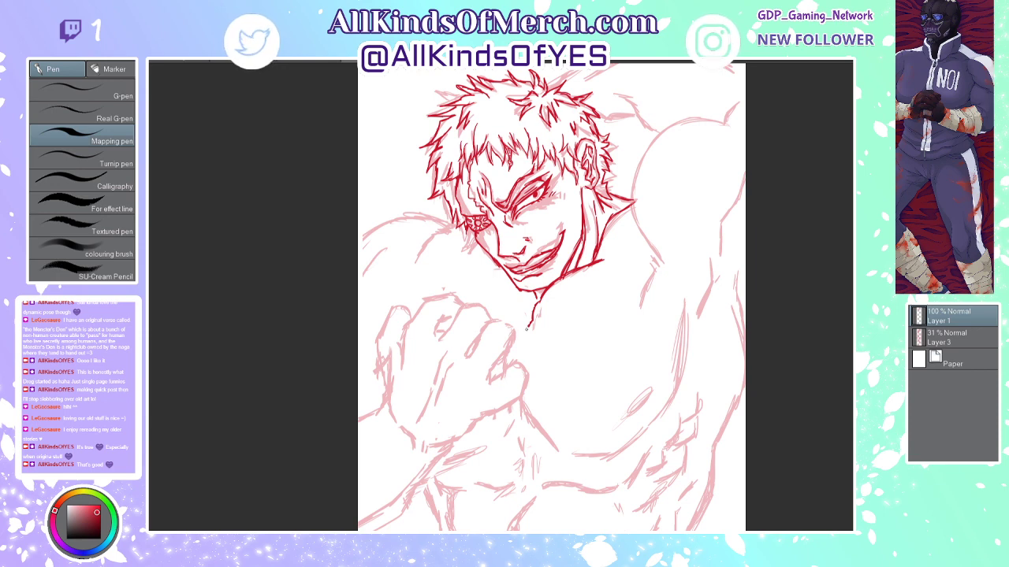
{"action": "left_click_drag", "start_coordinate": [526, 331], "coordinate": [517, 361]}
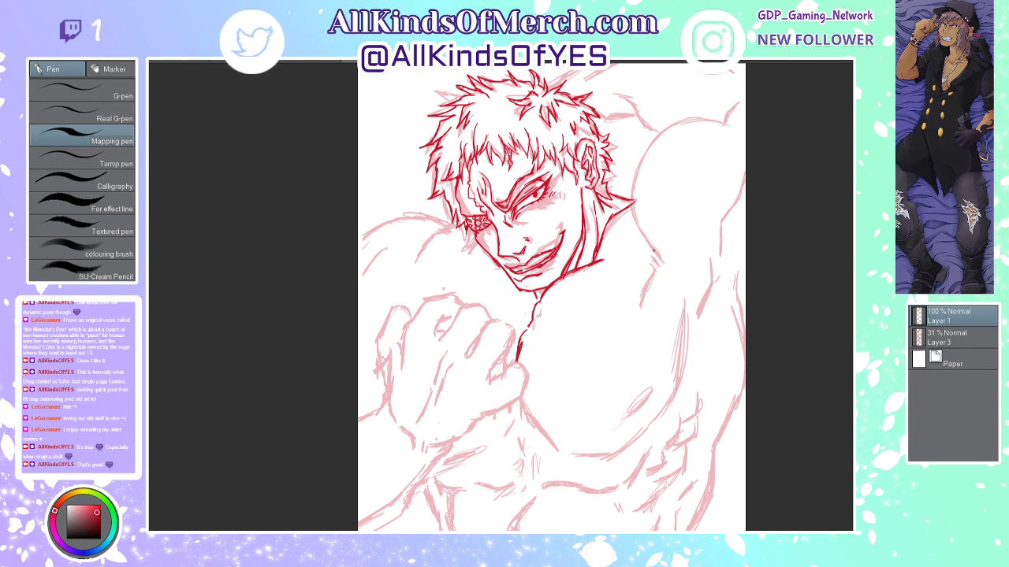
Step: Draw the raised arm's rounded contour beside the head and the arm lines behind and above the hair
{"action": "mouse_move", "coordinate": [654, 258]}
{"action": "left_mouse_down"}
{"action": "mouse_move", "coordinate": [636, 210]}
{"action": "mouse_move", "coordinate": [635, 169]}
{"action": "mouse_move", "coordinate": [662, 131]}
{"action": "mouse_move", "coordinate": [709, 123]}
{"action": "mouse_move", "coordinate": [726, 106]}
{"action": "left_mouse_up"}
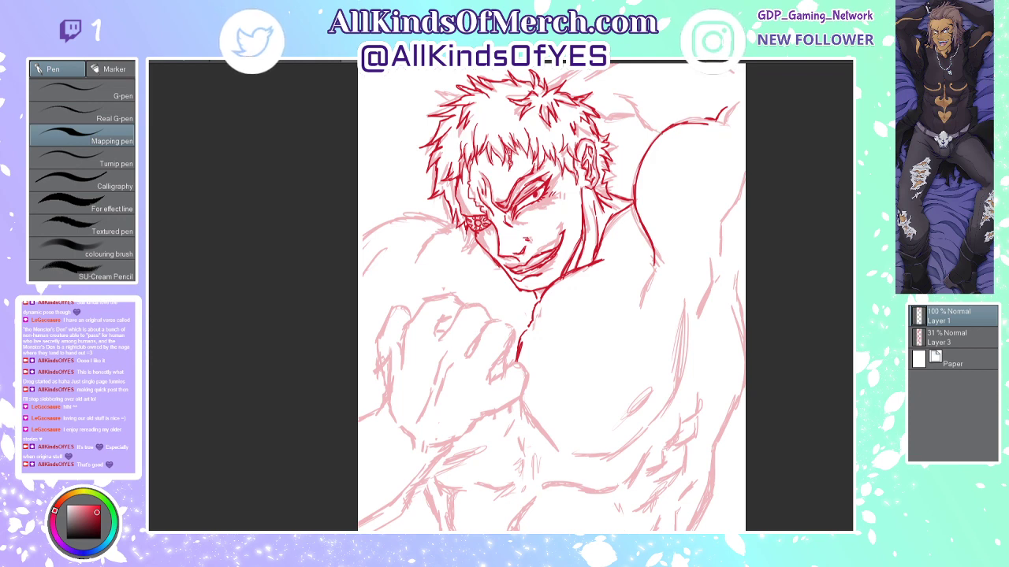
{"action": "mouse_move", "coordinate": [660, 132]}
{"action": "left_mouse_down"}
{"action": "mouse_move", "coordinate": [624, 94]}
{"action": "mouse_move", "coordinate": [609, 95]}
{"action": "mouse_move", "coordinate": [628, 117]}
{"action": "mouse_move", "coordinate": [591, 120]}
{"action": "left_mouse_up"}
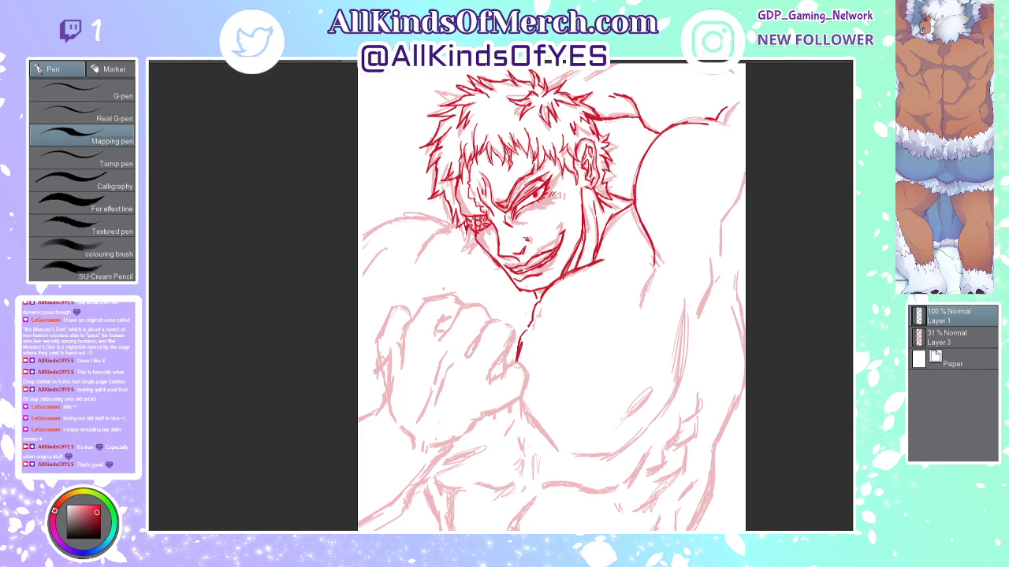
{"action": "scroll", "coordinate": [552, 296], "scroll_direction": "up", "scroll_amount": 3}
{"action": "left_click_drag", "start_coordinate": [613, 132], "coordinate": [591, 147]}
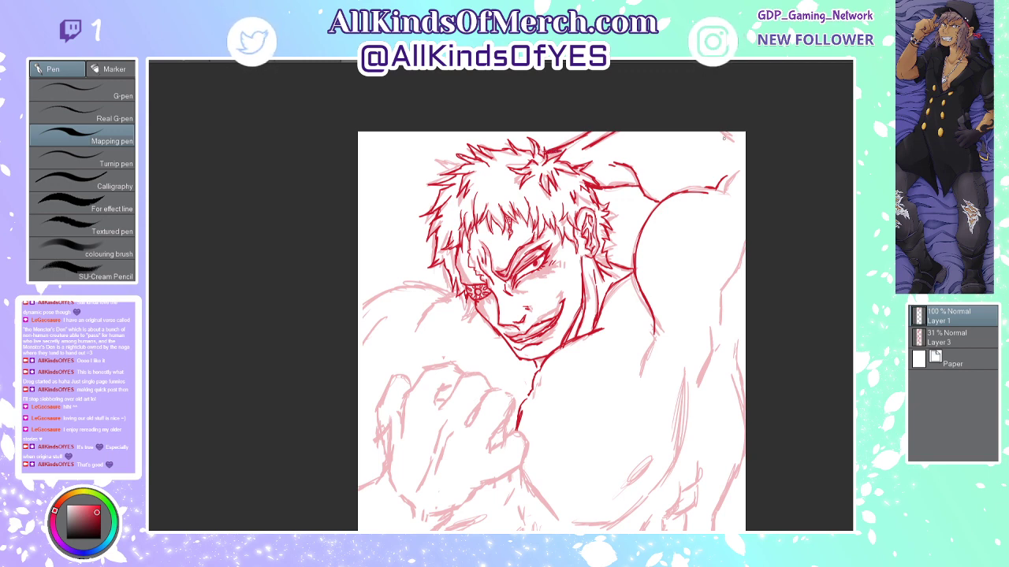
Step: Draw the raised arm's outer contour down past the armpit and the short crease on the chest beside it
{"action": "left_click_drag", "start_coordinate": [724, 133], "coordinate": [744, 165]}
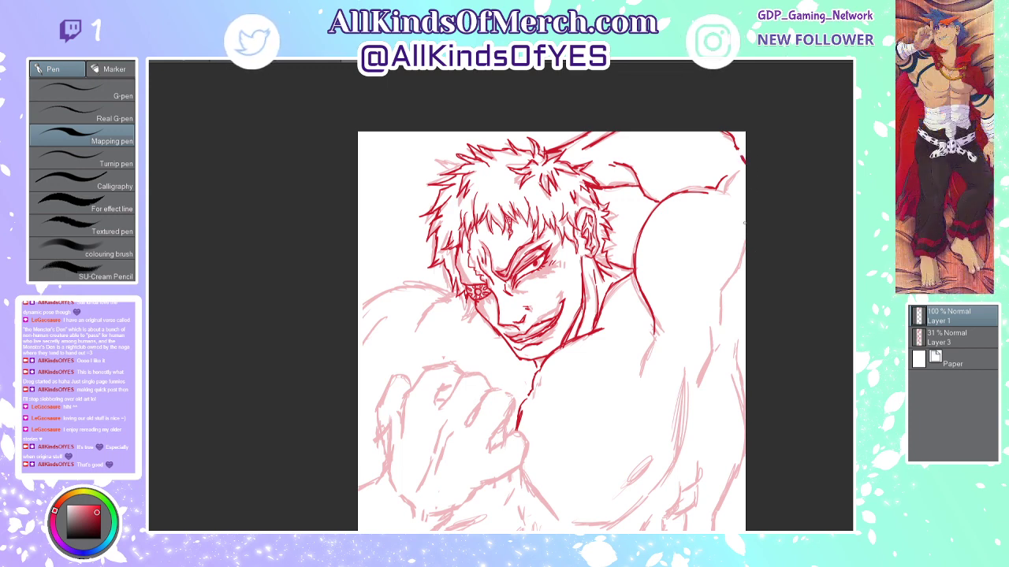
{"action": "mouse_move", "coordinate": [742, 215]}
{"action": "left_mouse_down"}
{"action": "mouse_move", "coordinate": [734, 264]}
{"action": "mouse_move", "coordinate": [713, 287]}
{"action": "mouse_move", "coordinate": [711, 347]}
{"action": "mouse_move", "coordinate": [692, 393]}
{"action": "mouse_move", "coordinate": [724, 352]}
{"action": "mouse_move", "coordinate": [737, 361]}
{"action": "mouse_move", "coordinate": [744, 398]}
{"action": "left_mouse_up"}
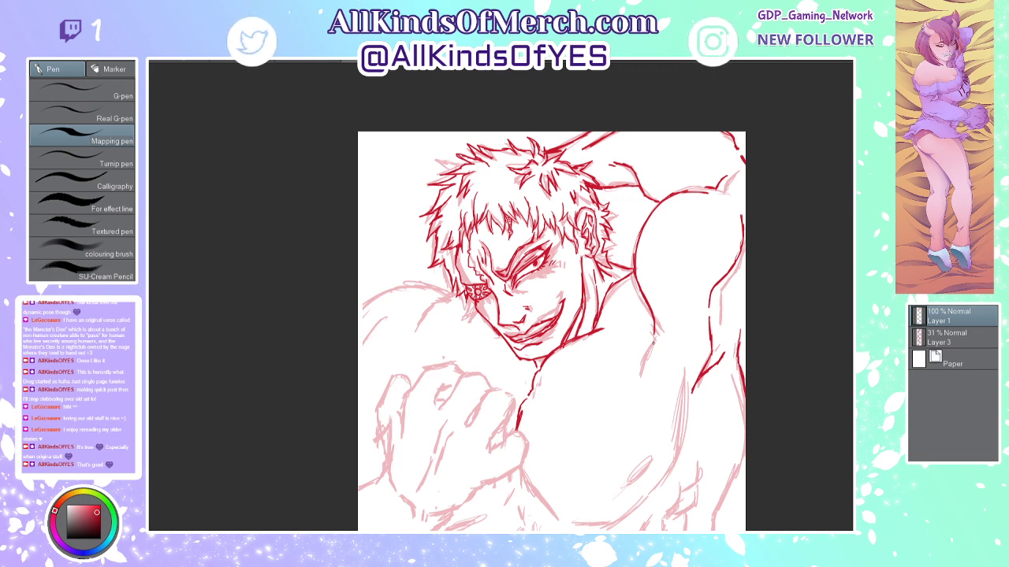
{"action": "left_click_drag", "start_coordinate": [652, 339], "coordinate": [638, 354]}
Step: Strengthen the raised forearm's line above the hair and add the short arm line behind the head
{"action": "scroll", "coordinate": [668, 334], "scroll_direction": "down", "scroll_amount": 5}
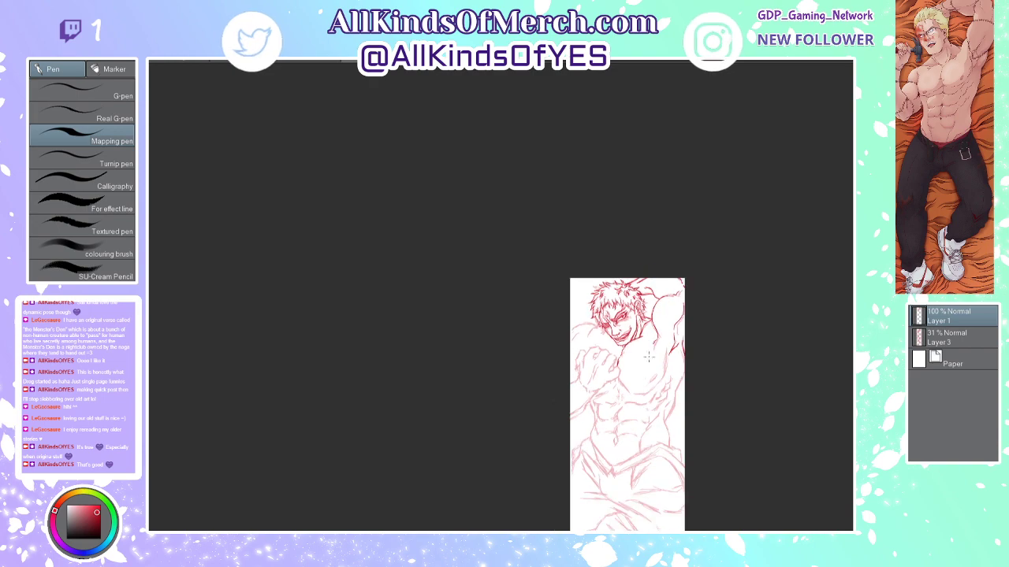
{"action": "scroll", "coordinate": [645, 392], "scroll_direction": "up", "scroll_amount": 2}
{"action": "scroll", "coordinate": [642, 392], "scroll_direction": "up", "scroll_amount": 4}
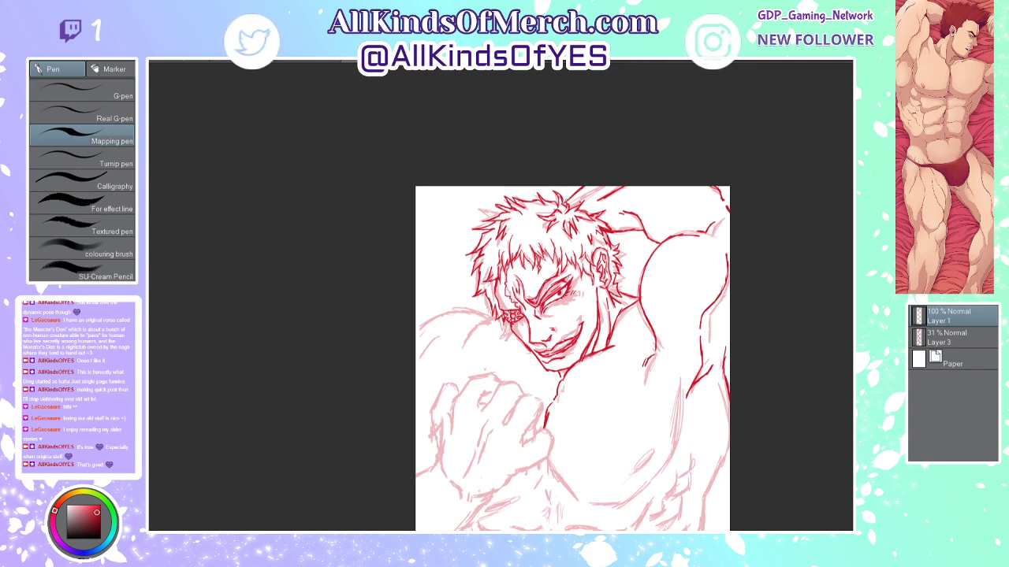
{"action": "left_click_drag", "start_coordinate": [567, 202], "coordinate": [587, 185]}
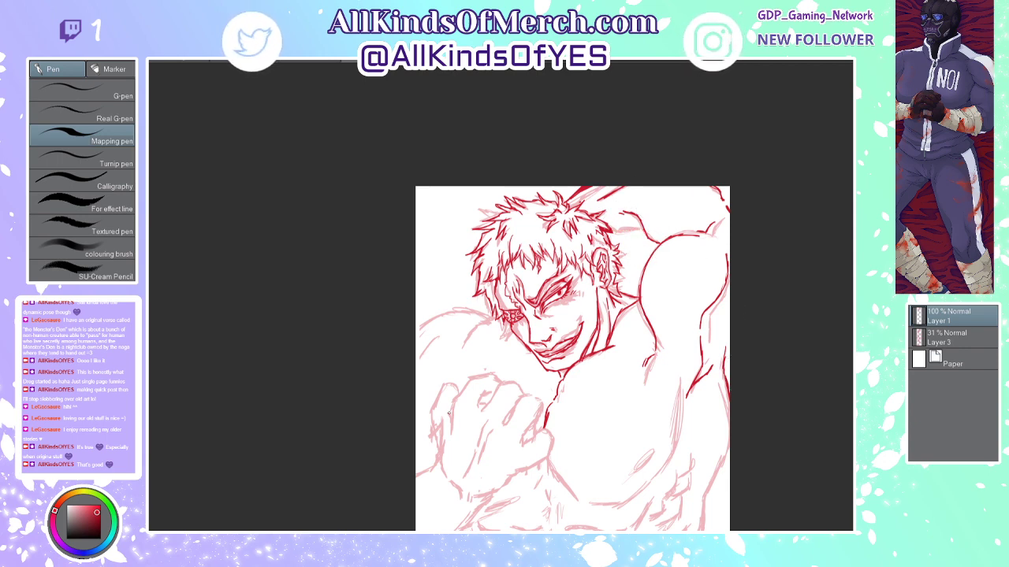
{"action": "mouse_move", "coordinate": [552, 508]}
{"action": "left_mouse_down"}
{"action": "mouse_move", "coordinate": [699, 422]}
{"action": "mouse_move", "coordinate": [731, 331]}
{"action": "left_mouse_up"}
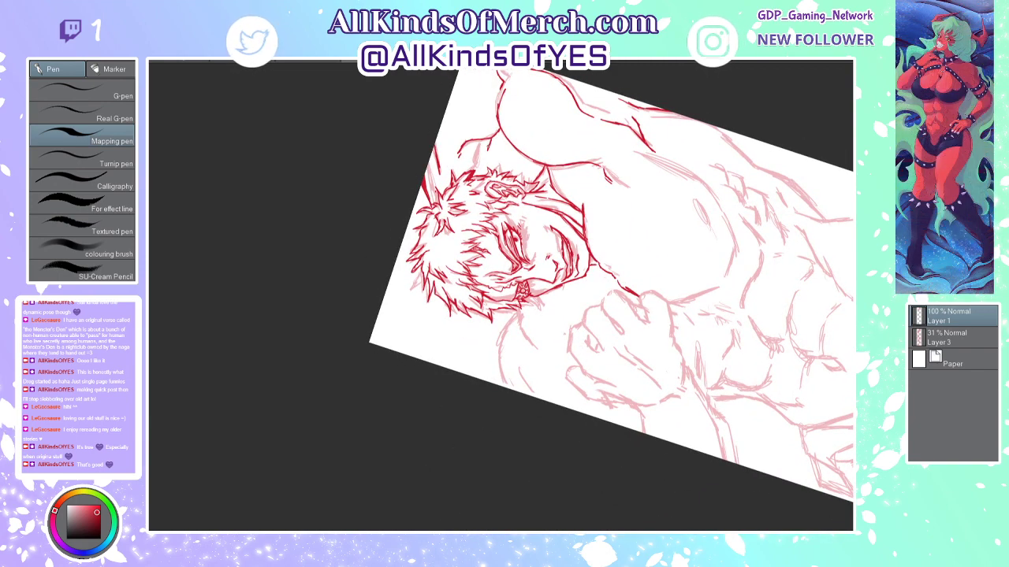
{"action": "left_click_drag", "start_coordinate": [483, 155], "coordinate": [480, 173]}
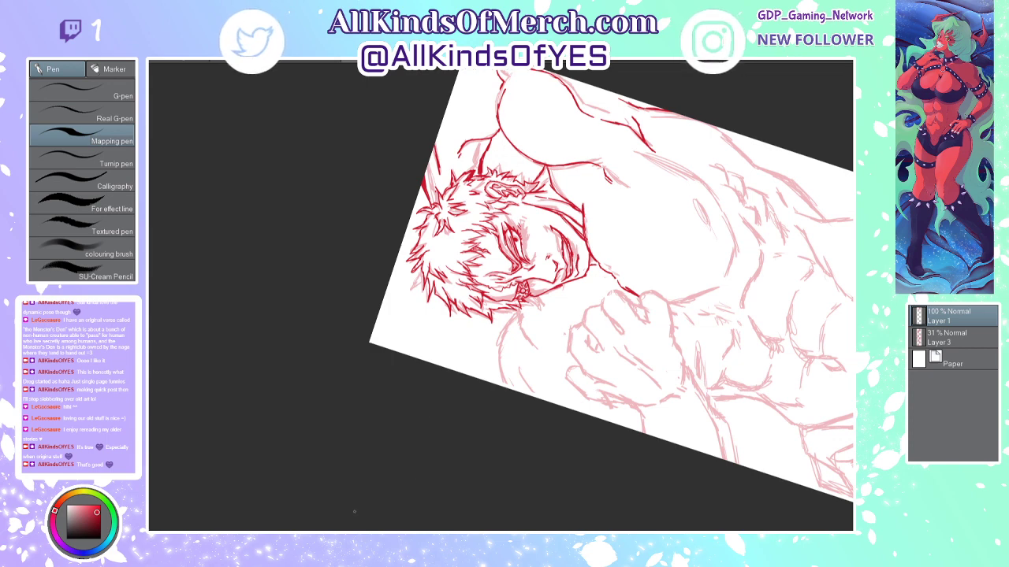
Step: Draw the inner contour of the far shoulder, curving from below the cheek down to the fist
{"action": "key", "text": "ctrl+at"}
{"action": "scroll", "coordinate": [504, 360], "scroll_direction": "down", "scroll_amount": 6}
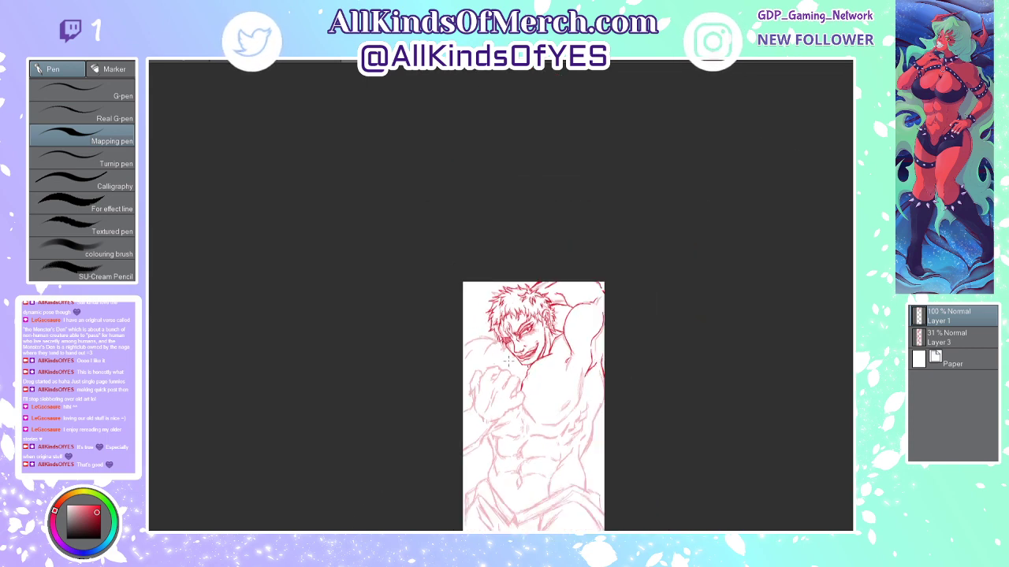
{"action": "scroll", "coordinate": [523, 391], "scroll_direction": "up", "scroll_amount": 4}
{"action": "scroll", "coordinate": [511, 378], "scroll_direction": "up", "scroll_amount": 3}
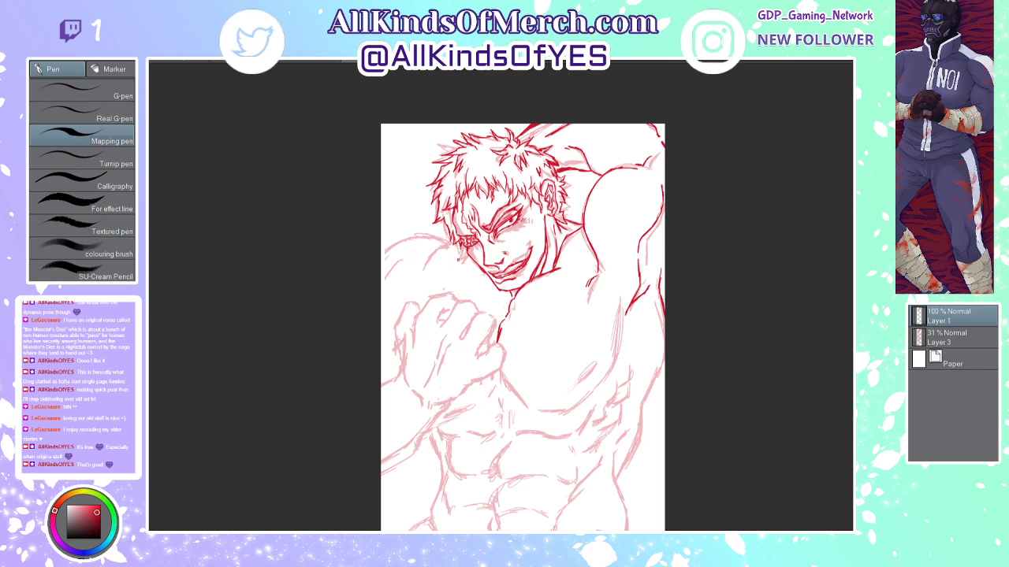
{"action": "mouse_move", "coordinate": [453, 255]}
{"action": "left_mouse_down"}
{"action": "mouse_move", "coordinate": [414, 269]}
{"action": "mouse_move", "coordinate": [400, 311]}
{"action": "left_mouse_up"}
{"action": "left_click_drag", "start_coordinate": [417, 274], "coordinate": [400, 306]}
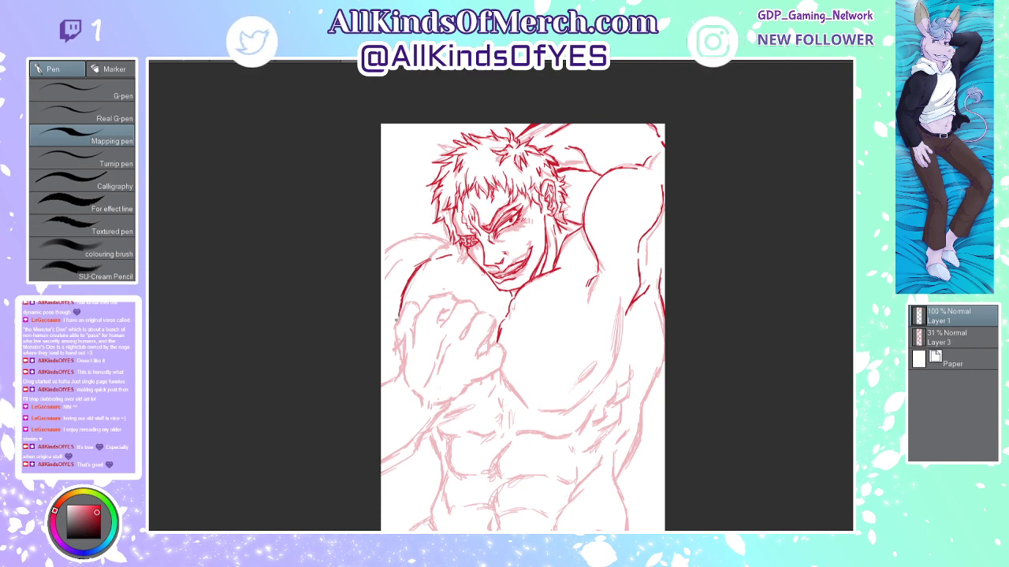
Step: Draw the far shoulder's outer contour out to the canvas edge and the short muscle line inside it
{"action": "key", "text": "minus"}
{"action": "key", "text": "minus"}
{"action": "key", "text": "minus"}
{"action": "key", "text": "minus"}
{"action": "key", "text": "minus"}
{"action": "key", "text": "minus"}
{"action": "key", "text": "minus"}
{"action": "key", "text": "minus"}
{"action": "key", "text": "minus"}
{"action": "key", "text": "minus"}
{"action": "key", "text": "minus"}
{"action": "key", "text": "minus"}
{"action": "key", "text": "minus"}
{"action": "key", "text": "minus"}
{"action": "key", "text": "minus"}
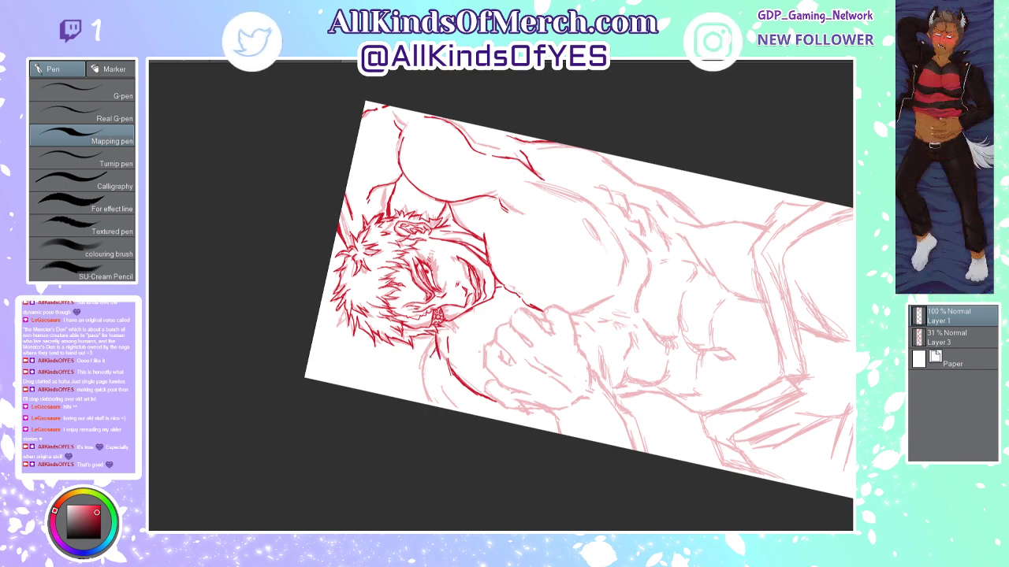
{"action": "left_click_drag", "start_coordinate": [425, 367], "coordinate": [434, 407]}
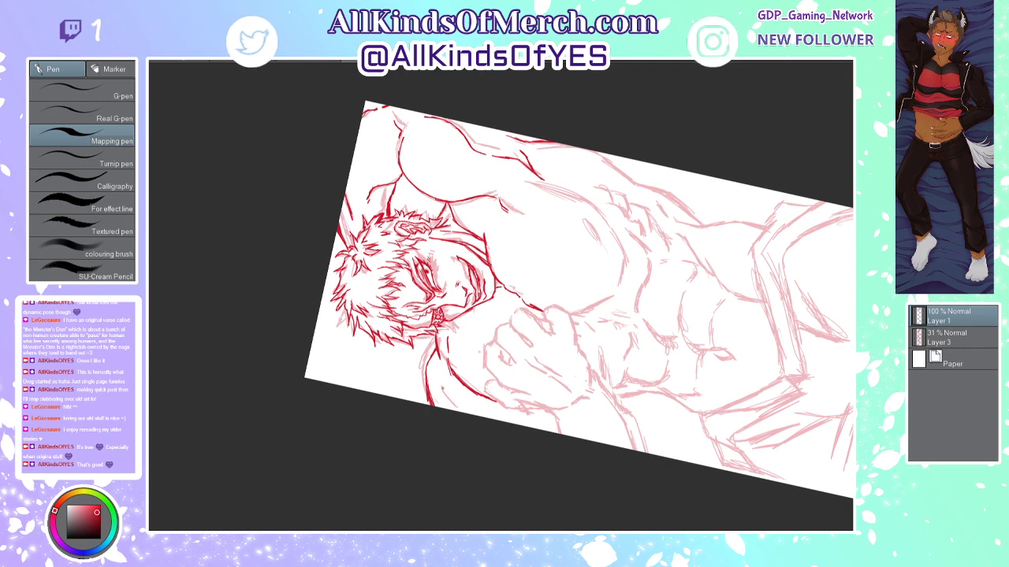
{"action": "left_click_drag", "start_coordinate": [443, 391], "coordinate": [454, 410]}
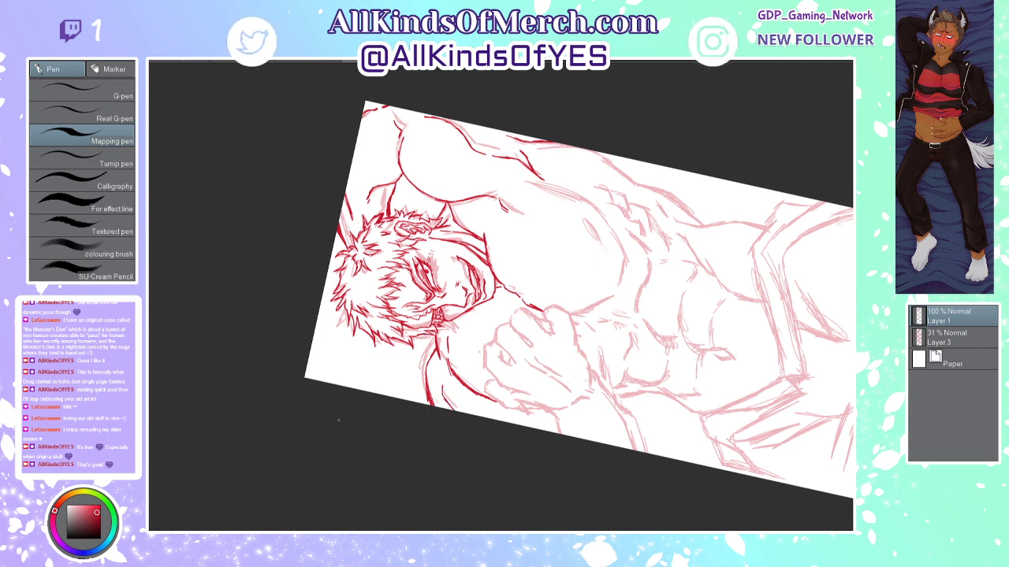
Step: Strengthen the far shoulder's contour up to the jaw and add short rough strokes along the far side of the face
{"action": "key", "text": "ctrl+at"}
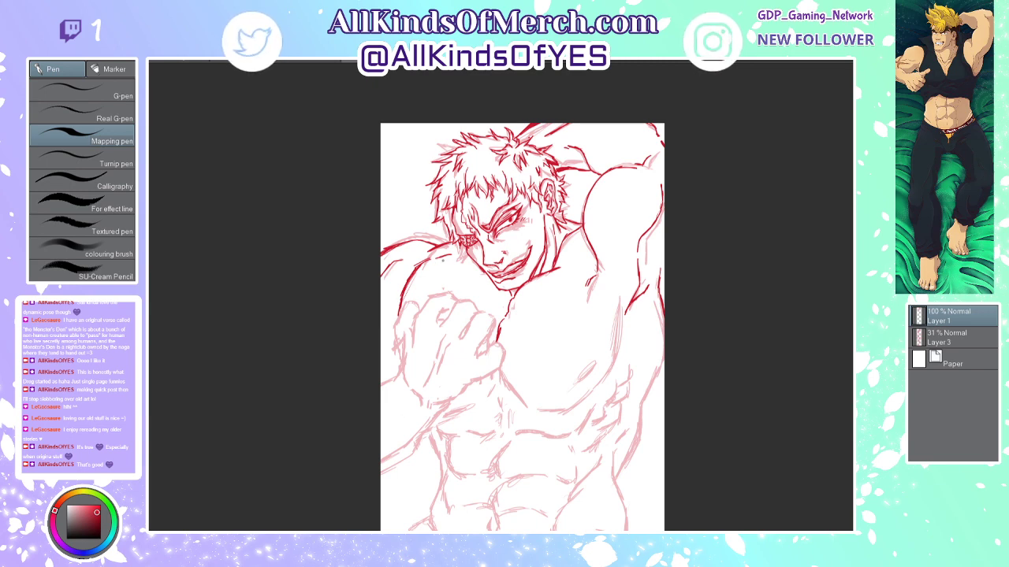
{"action": "mouse_move", "coordinate": [431, 243]}
{"action": "left_mouse_down"}
{"action": "mouse_move", "coordinate": [446, 251]}
{"action": "mouse_move", "coordinate": [450, 243]}
{"action": "left_mouse_up"}
{"action": "left_click_drag", "start_coordinate": [446, 248], "coordinate": [475, 261]}
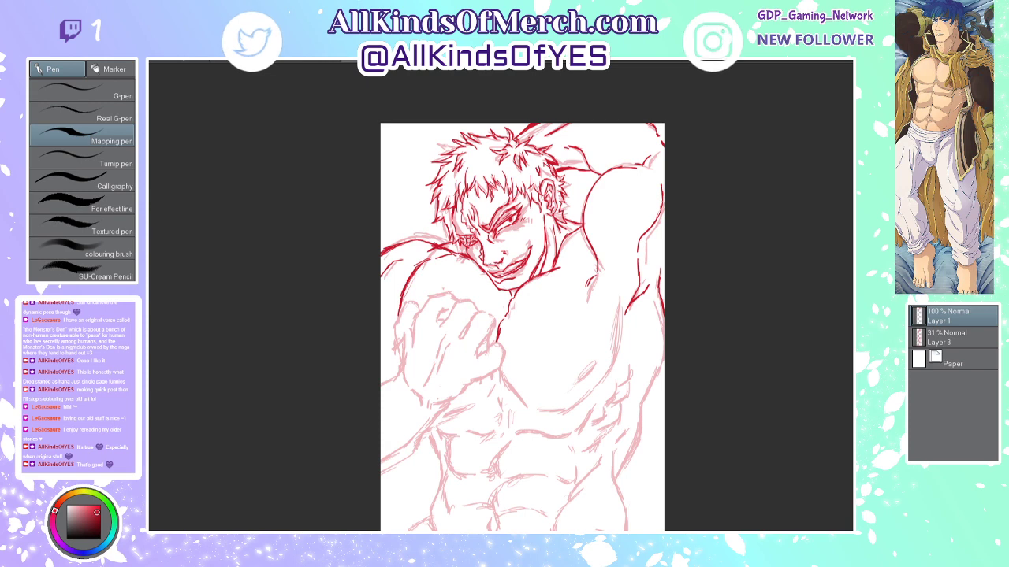
{"action": "left_click_drag", "start_coordinate": [486, 264], "coordinate": [497, 275]}
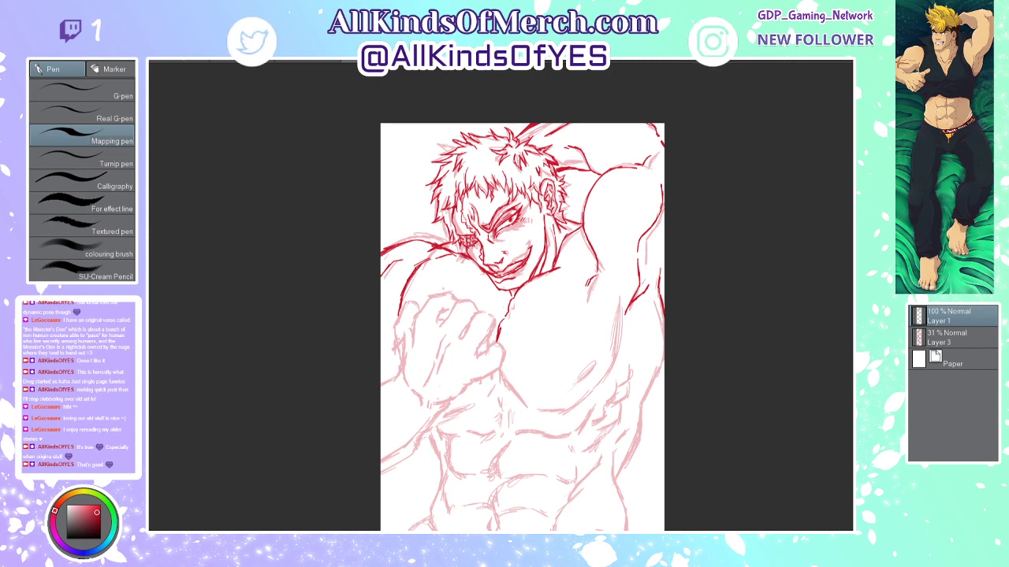
{"action": "mouse_move", "coordinate": [470, 248]}
{"action": "left_mouse_down"}
{"action": "mouse_move", "coordinate": [480, 253]}
{"action": "mouse_move", "coordinate": [454, 230]}
{"action": "mouse_move", "coordinate": [454, 214]}
{"action": "left_mouse_up"}
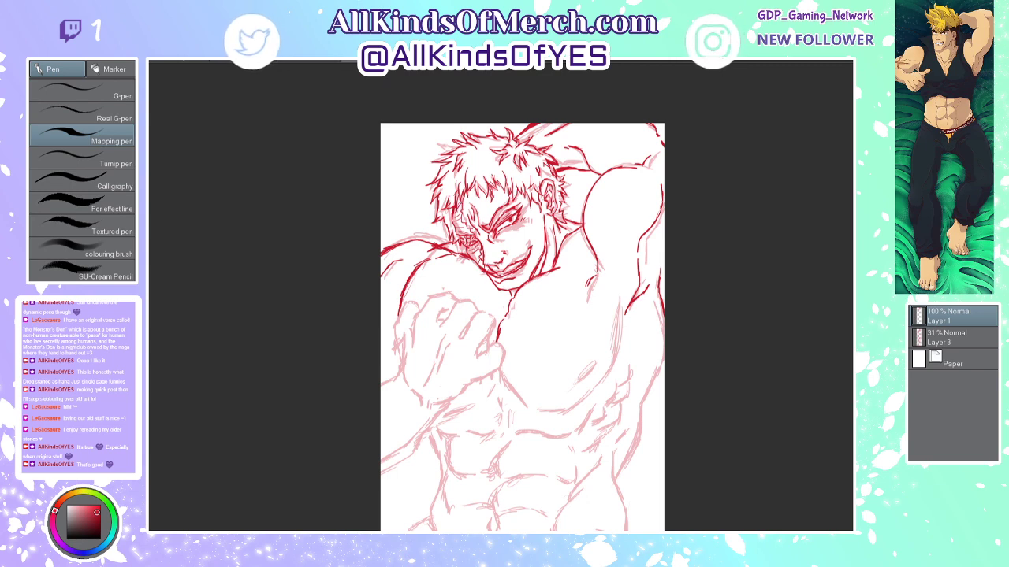
Step: Draw the long slanted lines across the back of the hand on the chest, running from the knuckle down to the wrist
{"action": "scroll", "coordinate": [406, 257], "scroll_direction": "down", "scroll_amount": 3}
{"action": "scroll", "coordinate": [407, 315], "scroll_direction": "up", "scroll_amount": 2}
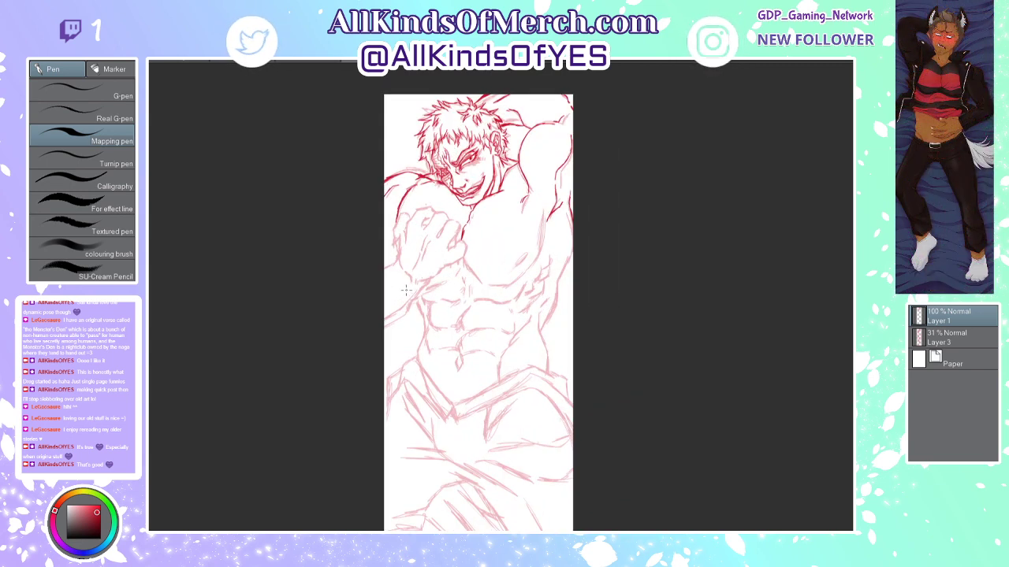
{"action": "scroll", "coordinate": [405, 280], "scroll_direction": "up", "scroll_amount": 1}
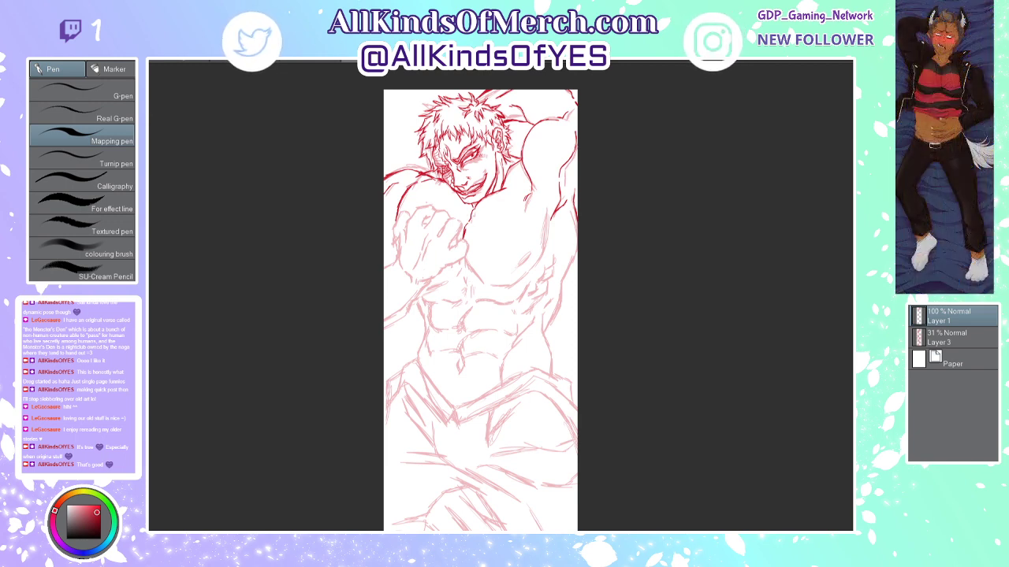
{"action": "scroll", "coordinate": [309, 258], "scroll_direction": "up", "scroll_amount": 4}
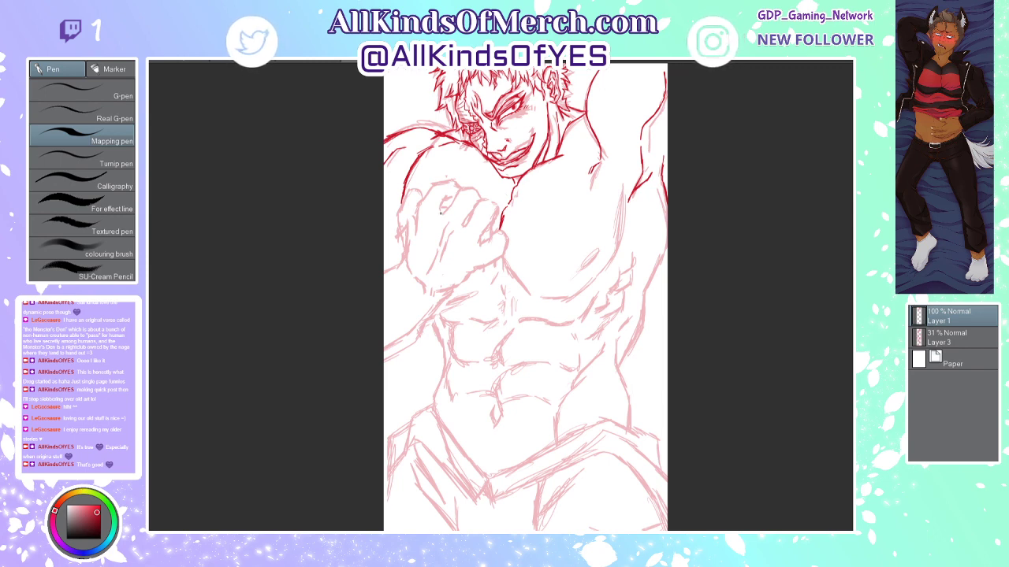
{"action": "left_click_drag", "start_coordinate": [430, 219], "coordinate": [412, 259]}
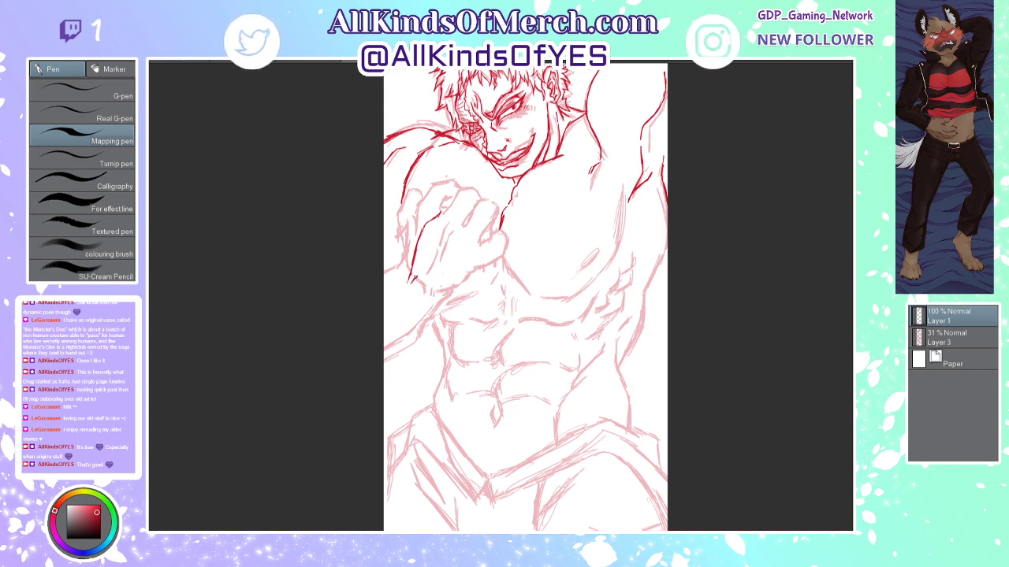
{"action": "mouse_move", "coordinate": [420, 272]}
{"action": "left_mouse_down"}
{"action": "mouse_move", "coordinate": [443, 211]}
{"action": "mouse_move", "coordinate": [412, 272]}
{"action": "mouse_move", "coordinate": [433, 227]}
{"action": "mouse_move", "coordinate": [421, 262]}
{"action": "left_mouse_up"}
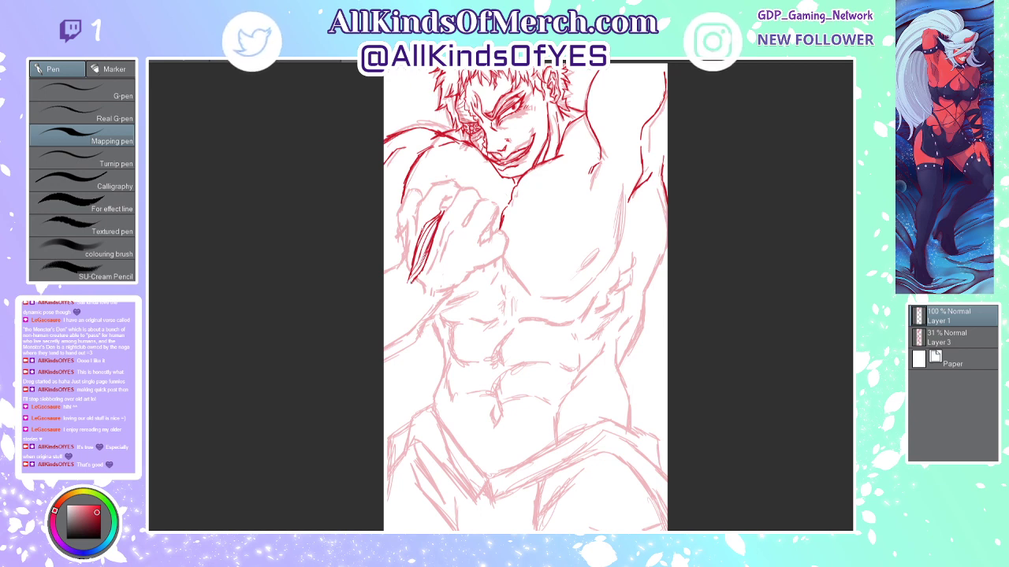
{"action": "left_click_drag", "start_coordinate": [413, 277], "coordinate": [409, 285]}
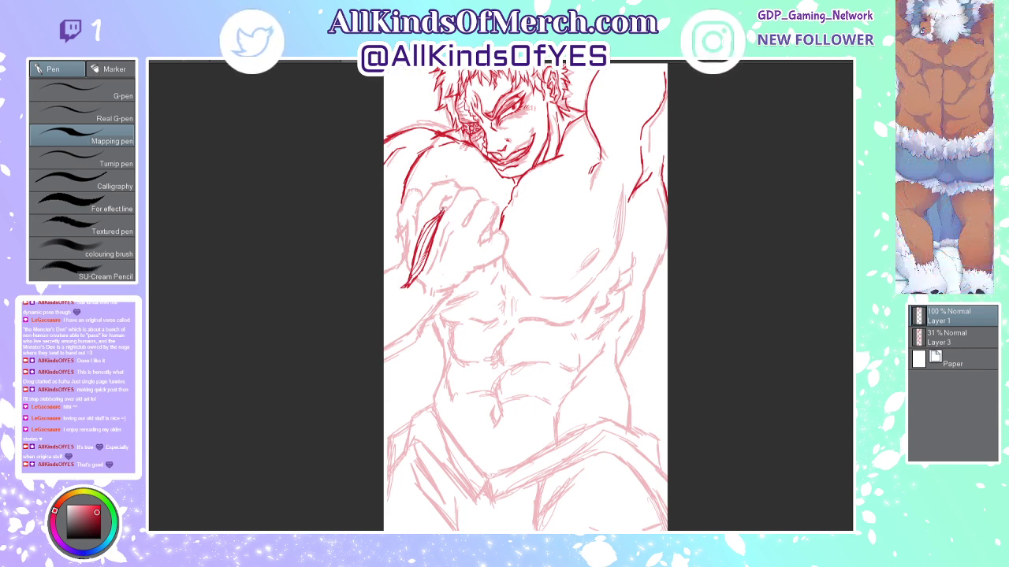
Step: Outline the curled fingers at the upper edge of the fist and the slanted fold running beneath them
{"action": "left_click_drag", "start_coordinate": [447, 209], "coordinate": [475, 189]}
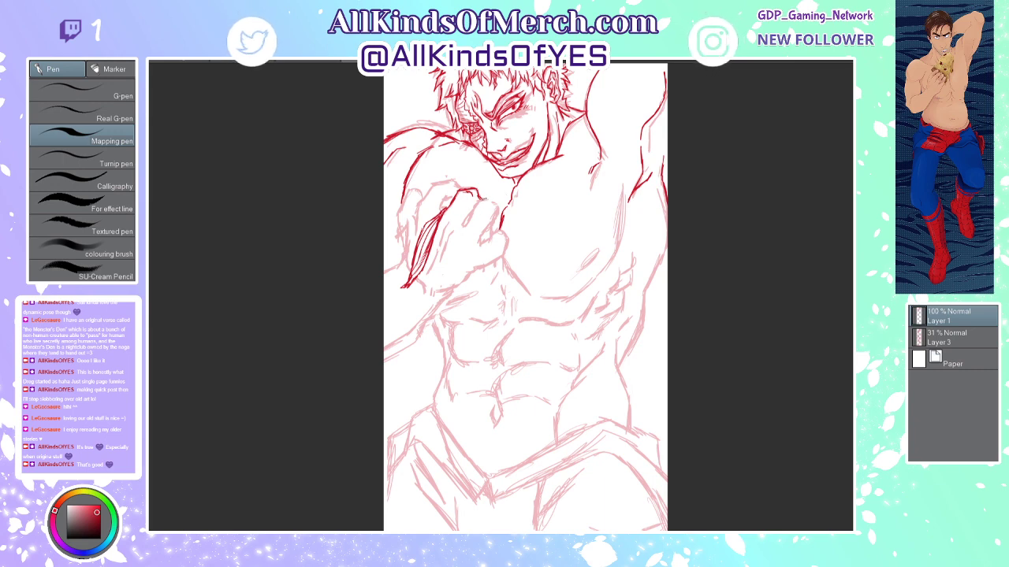
{"action": "mouse_move", "coordinate": [478, 200]}
{"action": "left_mouse_down"}
{"action": "mouse_move", "coordinate": [463, 226]}
{"action": "mouse_move", "coordinate": [473, 208]}
{"action": "left_mouse_up"}
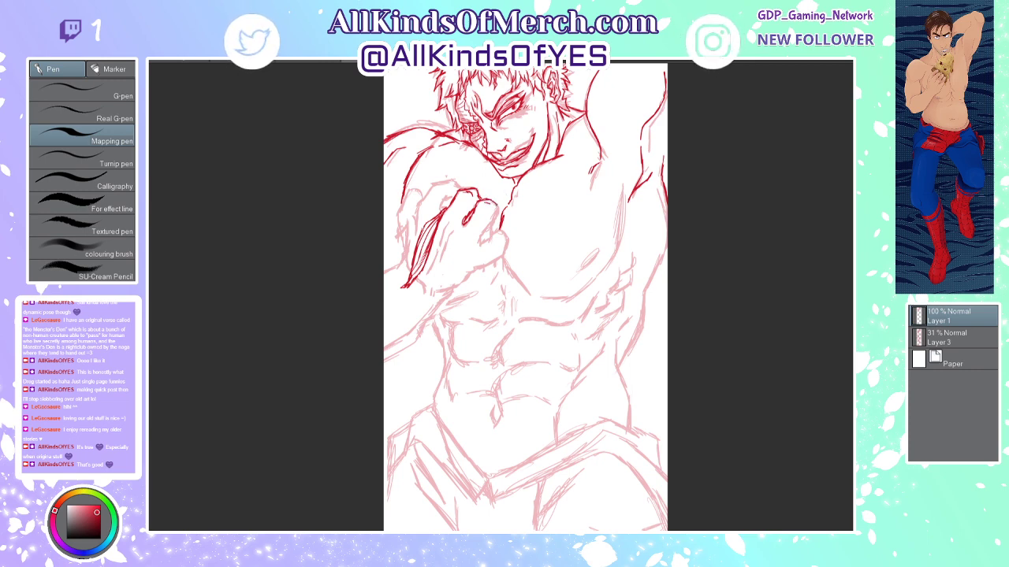
{"action": "left_click_drag", "start_coordinate": [497, 208], "coordinate": [482, 233]}
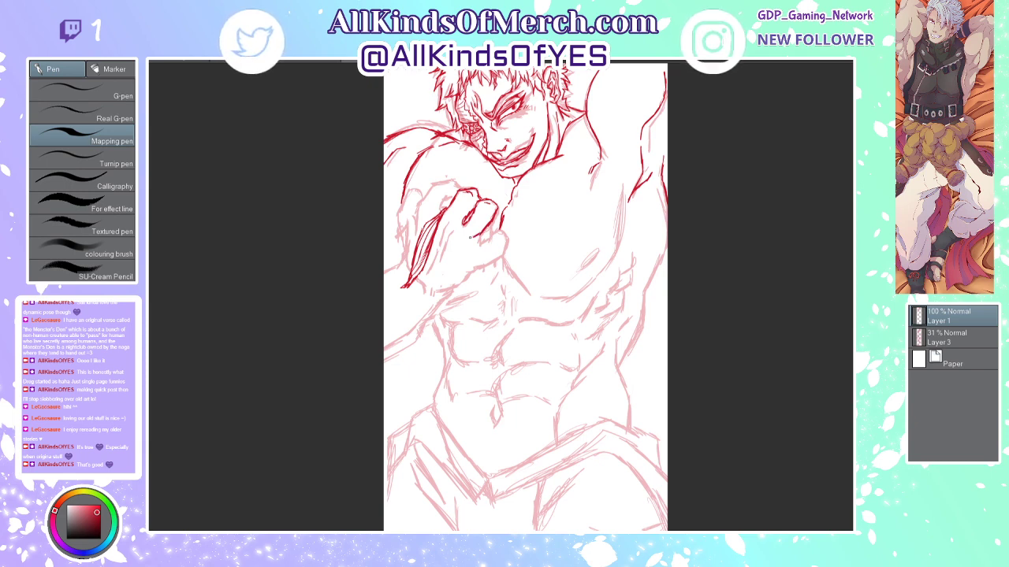
{"action": "mouse_move", "coordinate": [471, 236]}
{"action": "left_mouse_down"}
{"action": "mouse_move", "coordinate": [440, 269]}
{"action": "mouse_move", "coordinate": [486, 233]}
{"action": "mouse_move", "coordinate": [449, 254]}
{"action": "mouse_move", "coordinate": [482, 235]}
{"action": "mouse_move", "coordinate": [459, 252]}
{"action": "left_mouse_up"}
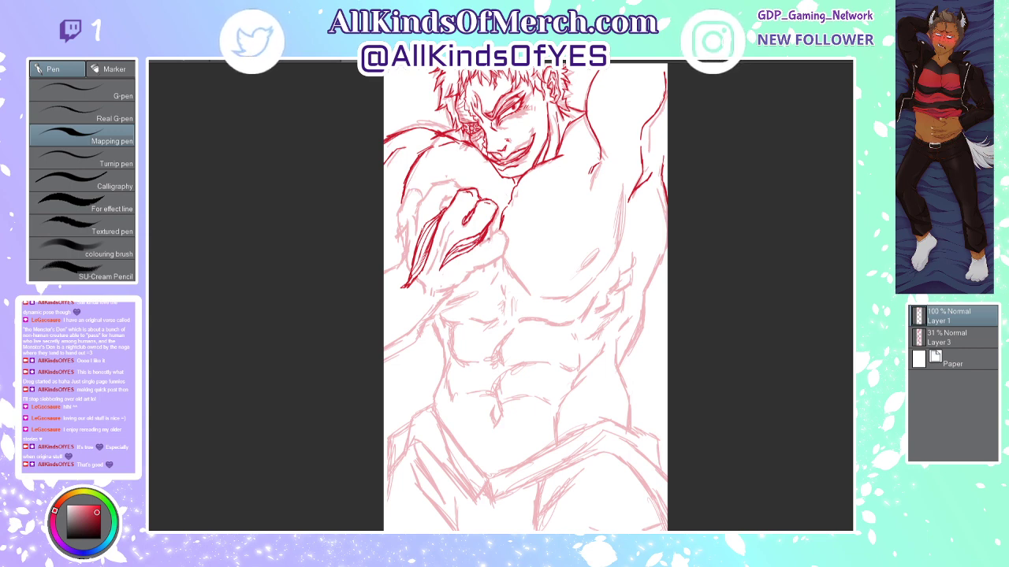
Step: Draw the fist's lowest finger with its inner creases and carry the hand's lower edge past the wrist into the forearm
{"action": "mouse_move", "coordinate": [488, 238]}
{"action": "left_mouse_down"}
{"action": "mouse_move", "coordinate": [477, 266]}
{"action": "mouse_move", "coordinate": [425, 306]}
{"action": "mouse_move", "coordinate": [442, 266]}
{"action": "mouse_move", "coordinate": [438, 282]}
{"action": "mouse_move", "coordinate": [477, 250]}
{"action": "left_mouse_up"}
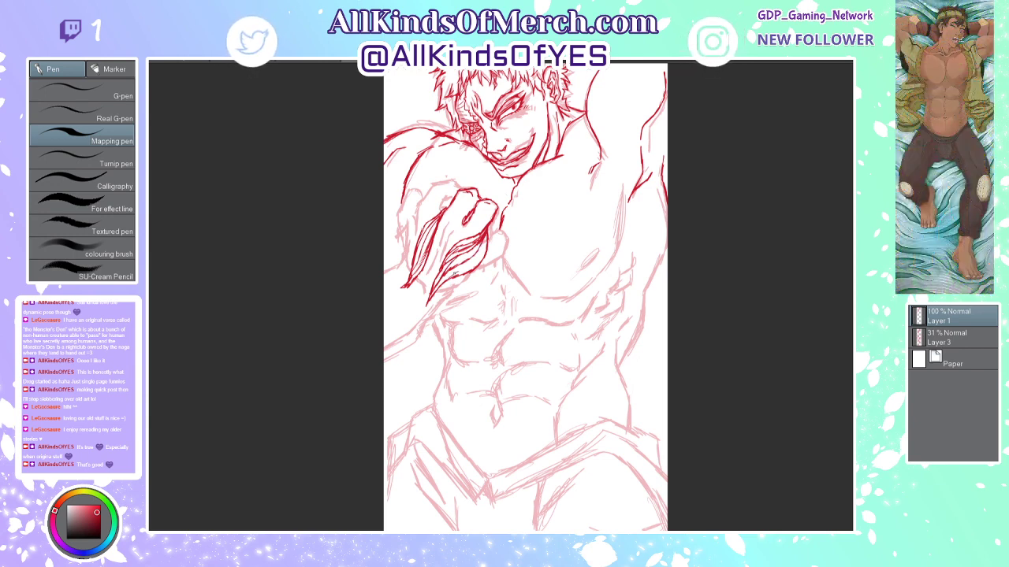
{"action": "mouse_move", "coordinate": [454, 274]}
{"action": "left_mouse_down"}
{"action": "mouse_move", "coordinate": [476, 256]}
{"action": "mouse_move", "coordinate": [467, 269]}
{"action": "left_mouse_up"}
{"action": "left_click_drag", "start_coordinate": [486, 234], "coordinate": [478, 258]}
{"action": "mouse_move", "coordinate": [489, 232]}
{"action": "left_mouse_down"}
{"action": "mouse_move", "coordinate": [501, 230]}
{"action": "mouse_move", "coordinate": [501, 243]}
{"action": "mouse_move", "coordinate": [484, 243]}
{"action": "left_mouse_up"}
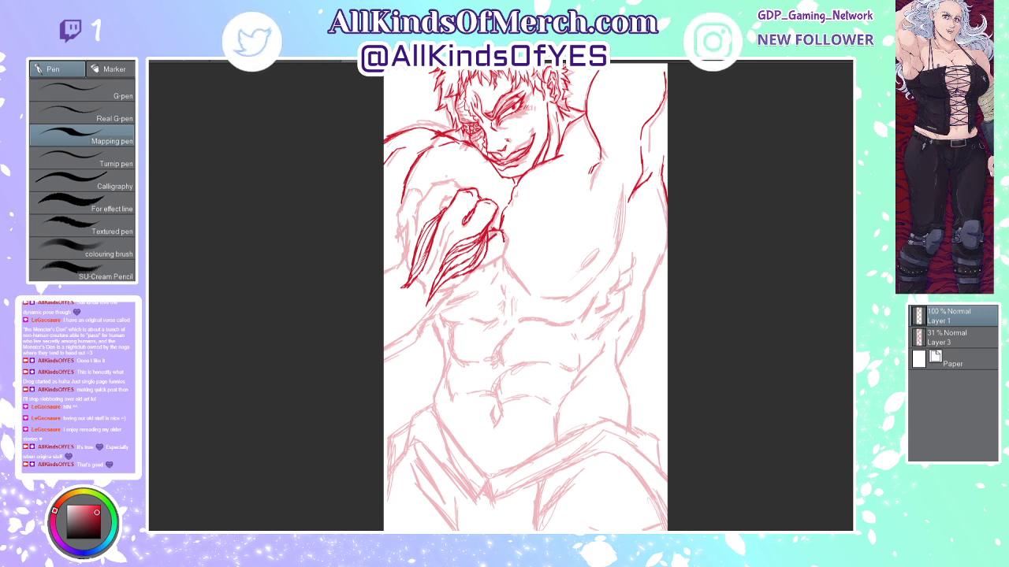
{"action": "left_click_drag", "start_coordinate": [506, 245], "coordinate": [475, 270]}
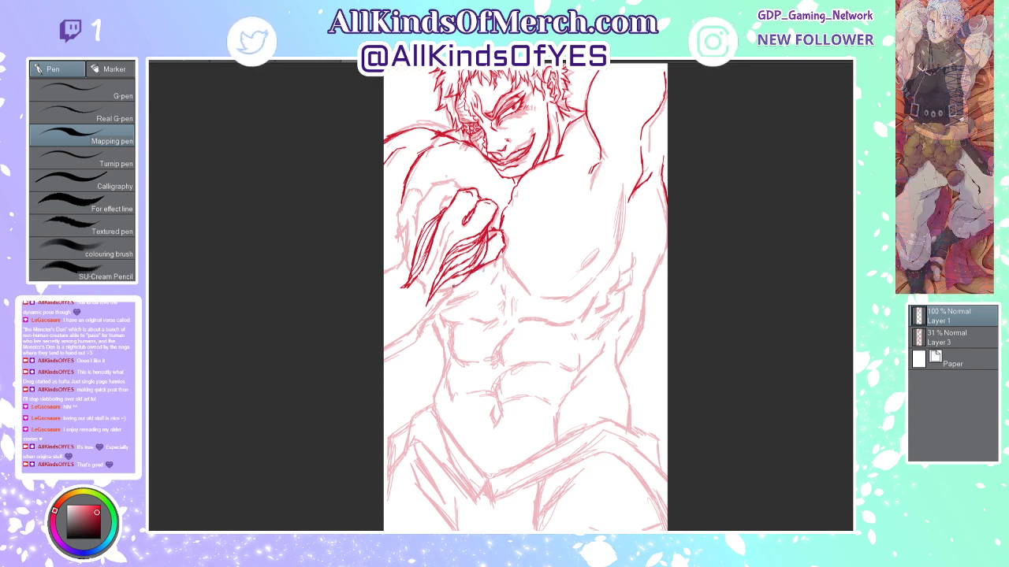
{"action": "left_click_drag", "start_coordinate": [446, 294], "coordinate": [424, 330]}
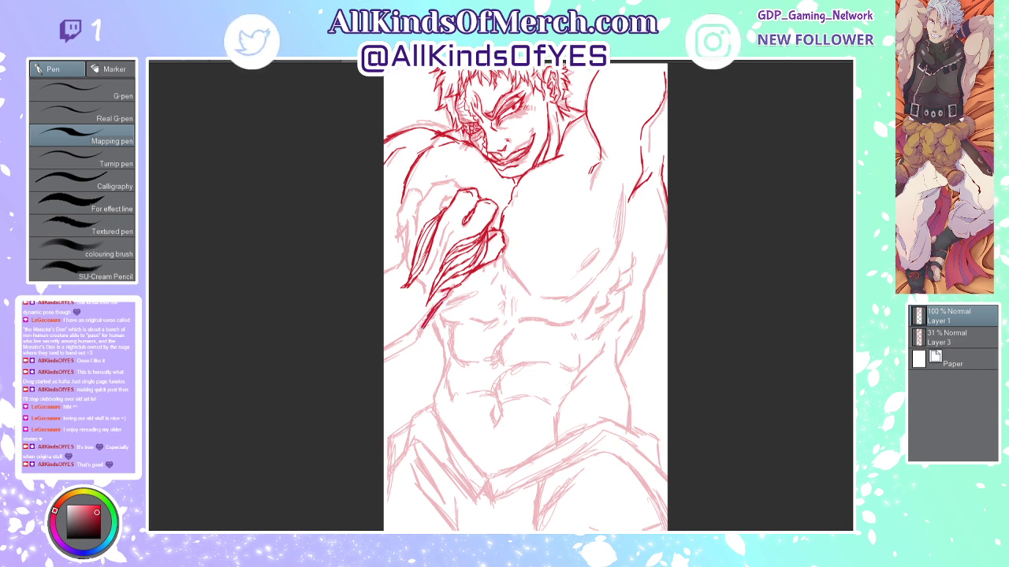